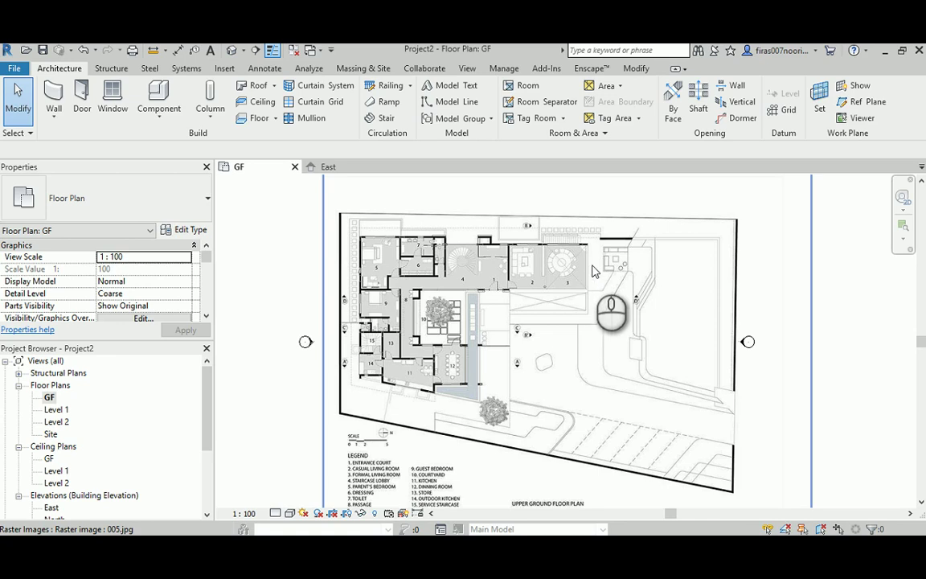
Examine the wall layout around rooms 4 to 9 on the ground-floor plan image 005.jpg.
left_click(366, 262)
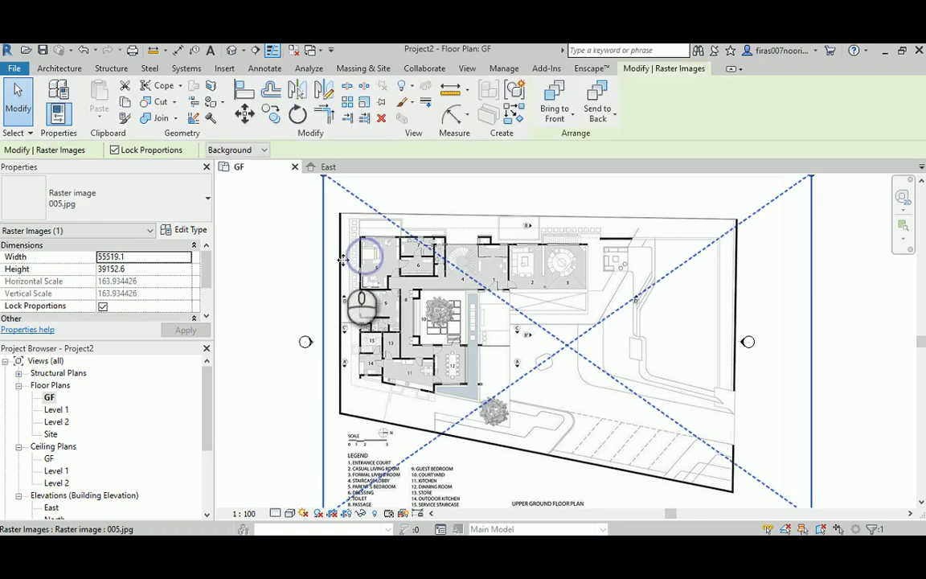
scroll(296, 256, "down", 3)
left_click(274, 250)
scroll(273, 250, "up", 5)
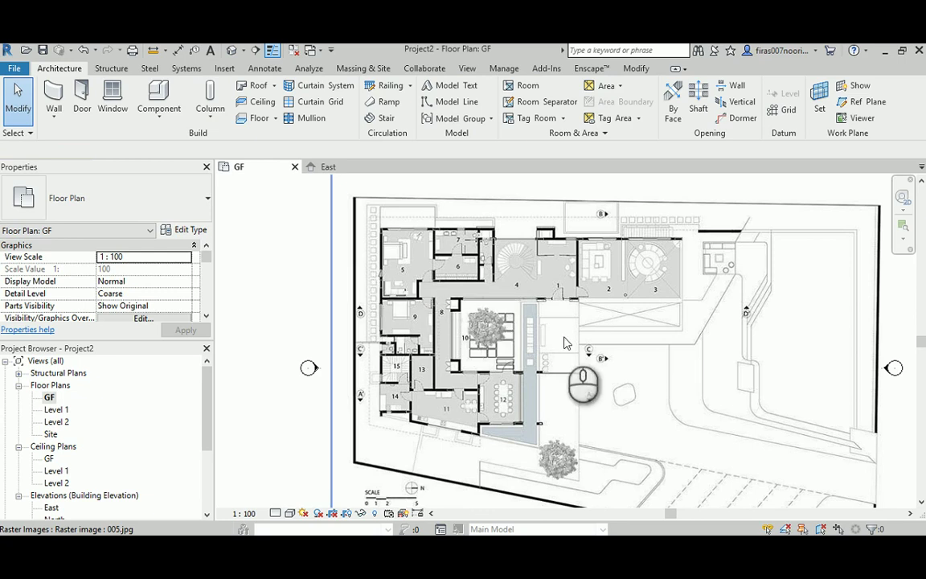
middle_click_drag(564, 337, 519, 334)
scroll(391, 276, "down", 1)
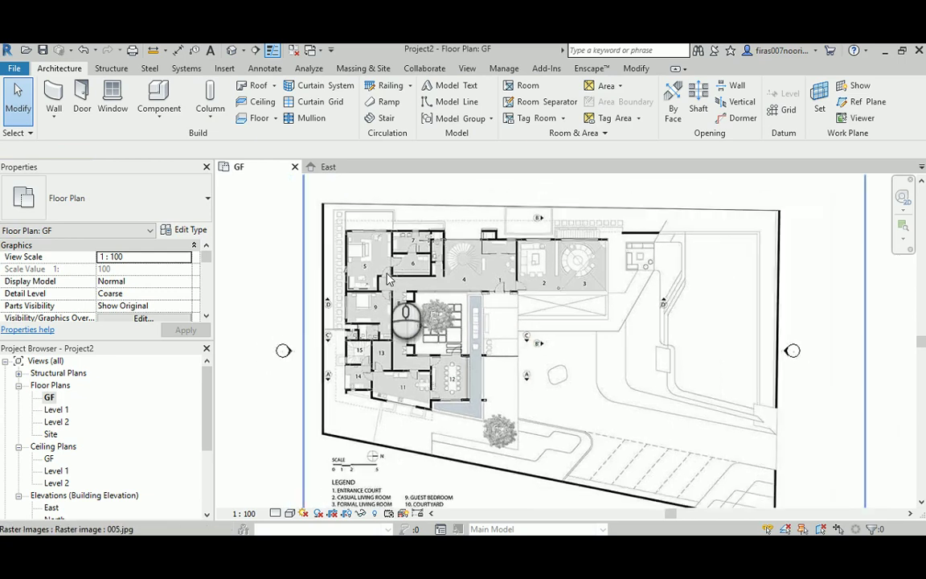
scroll(389, 276, "up", 6)
scroll(386, 274, "up", 3)
middle_click_drag(372, 264, 365, 336)
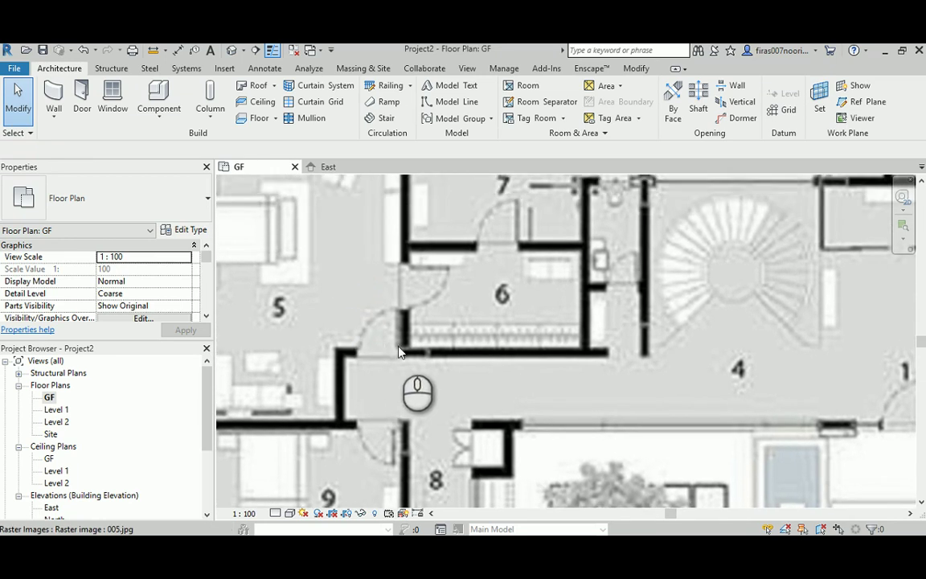
scroll(387, 352, "down", 4)
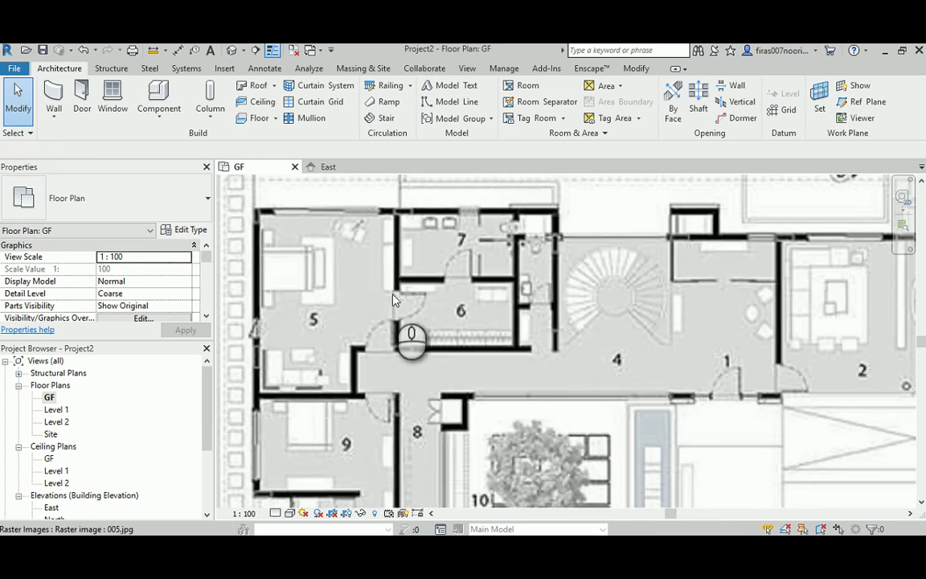
middle_click_drag(378, 308, 383, 336)
scroll(384, 337, "up", 2)
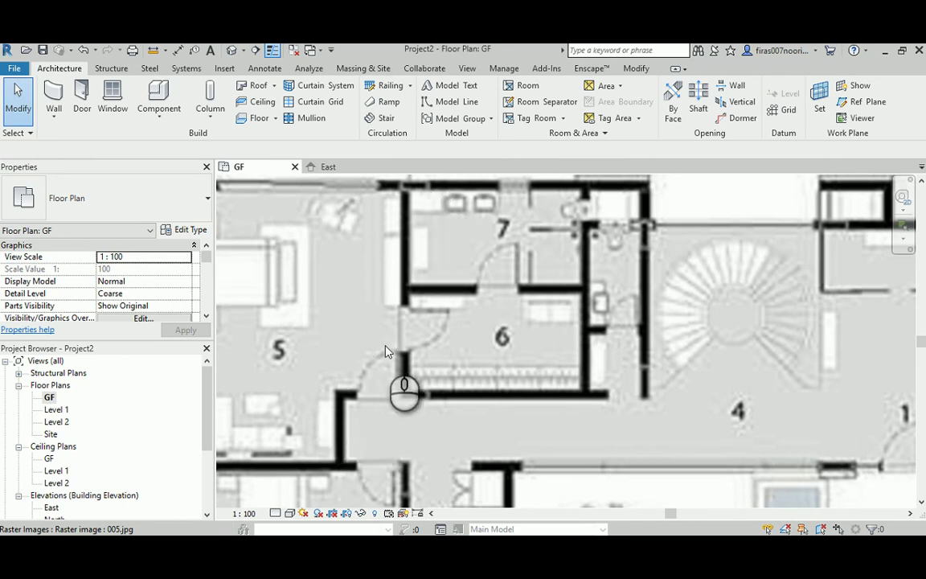
scroll(395, 331, "down", 4)
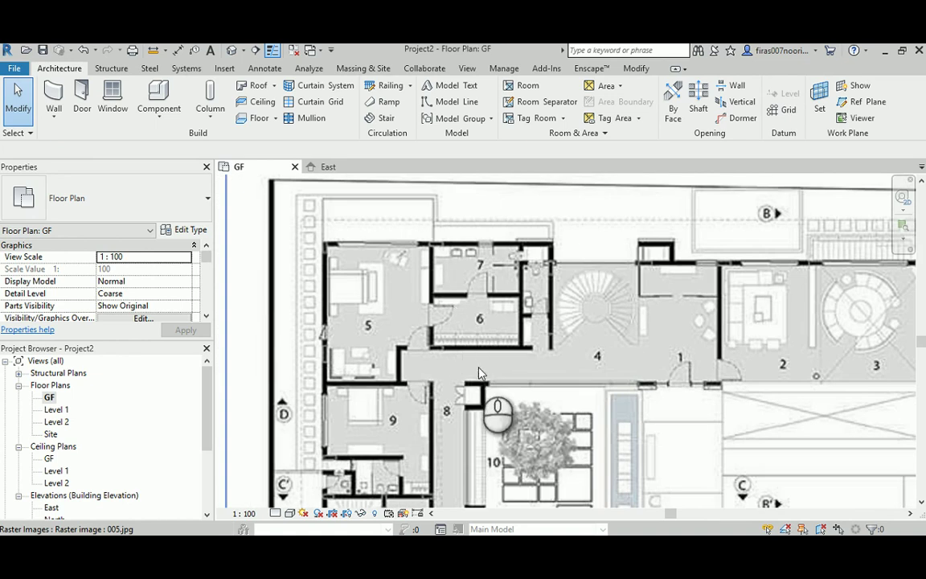
middle_click_drag(488, 371, 487, 362)
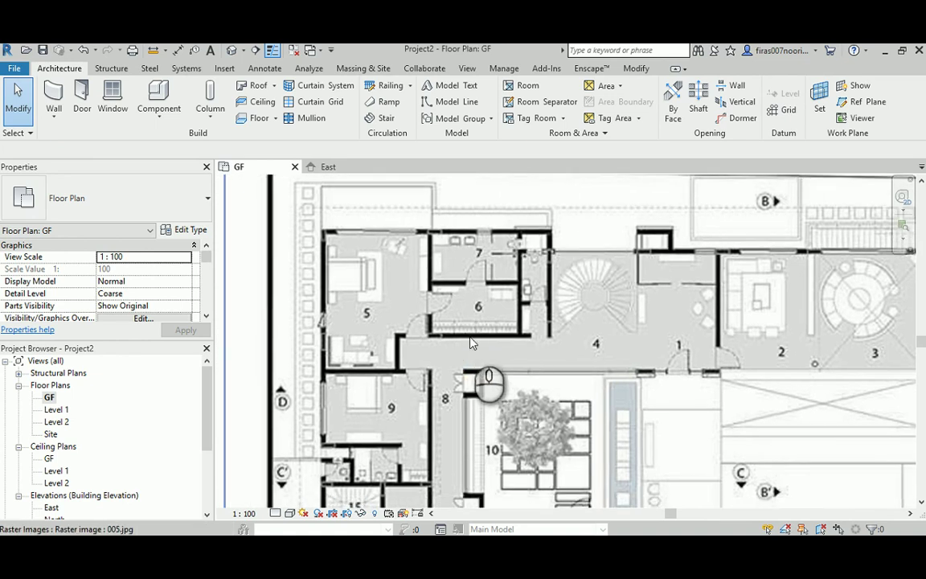
Try an architectural wall of type Generic - 200mm along the upper edge of room 5 and delete it.
left_click(54, 116)
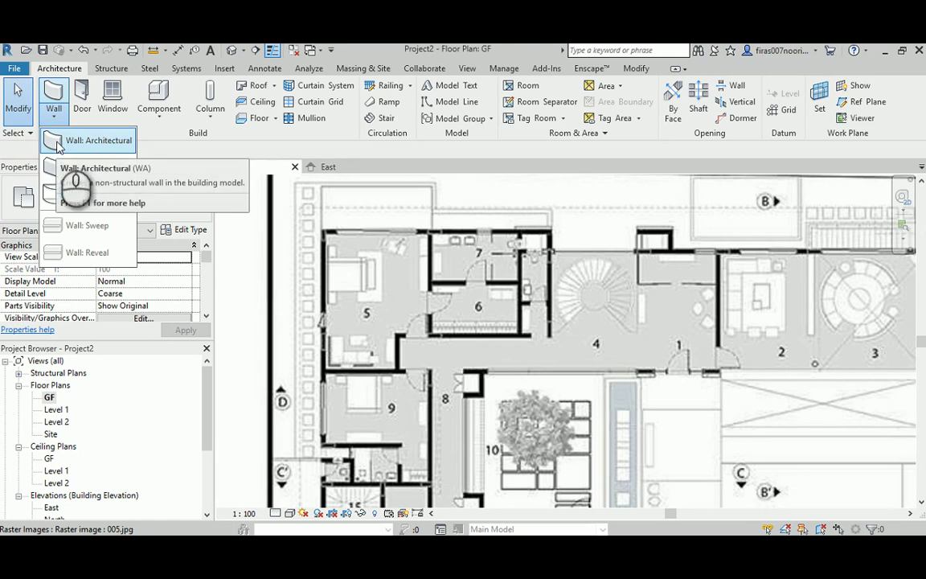
left_click(59, 141)
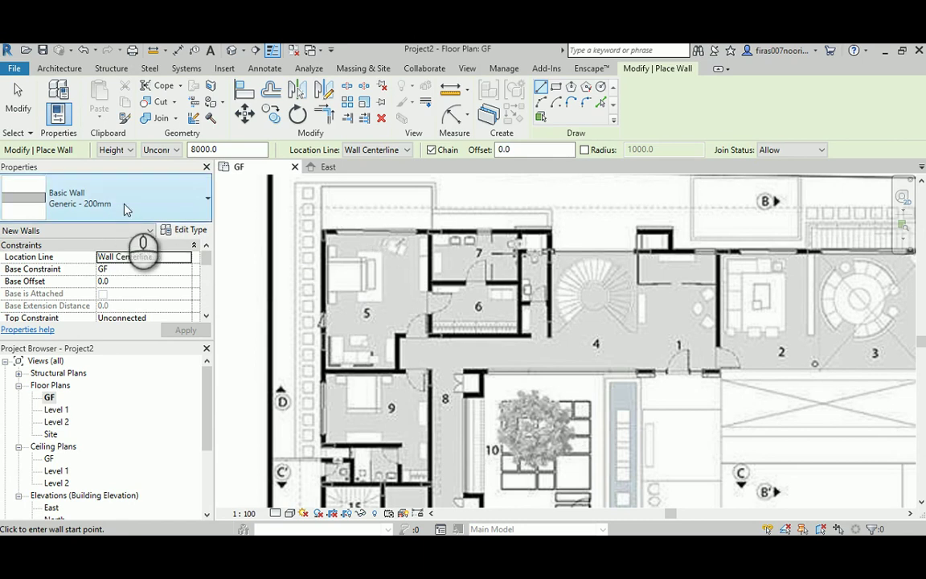
scroll(330, 231, "up", 5)
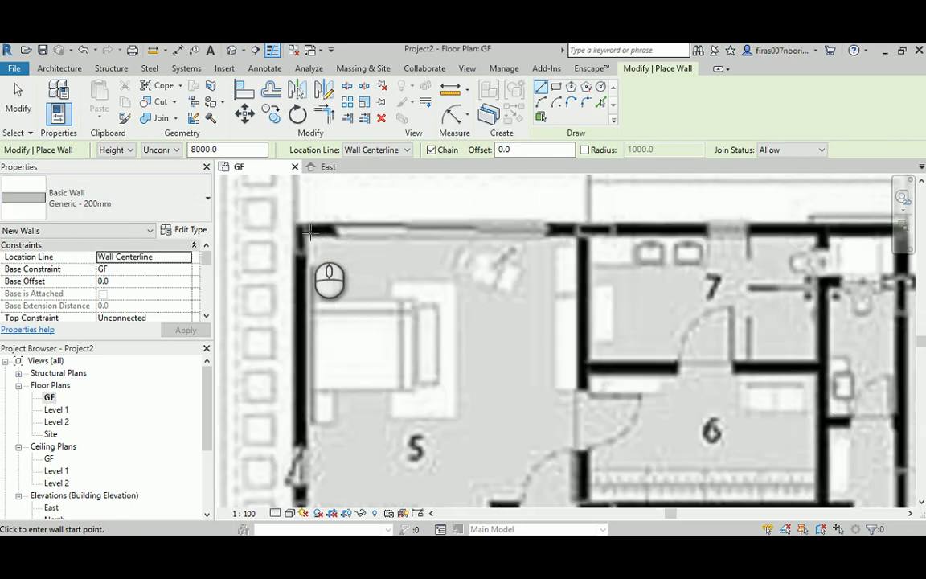
left_click(304, 230)
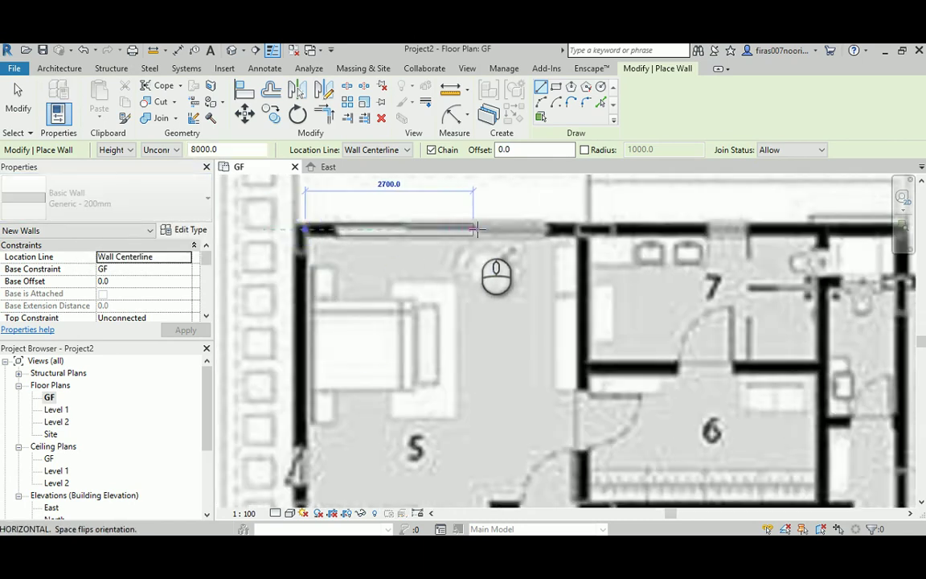
left_click(583, 230)
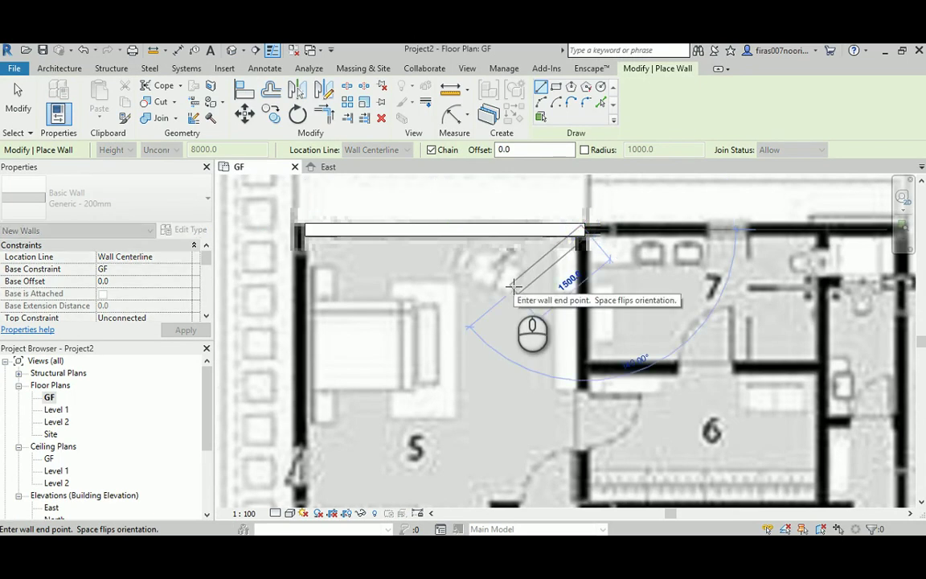
key("Escape")
key("Escape")
left_click(419, 235)
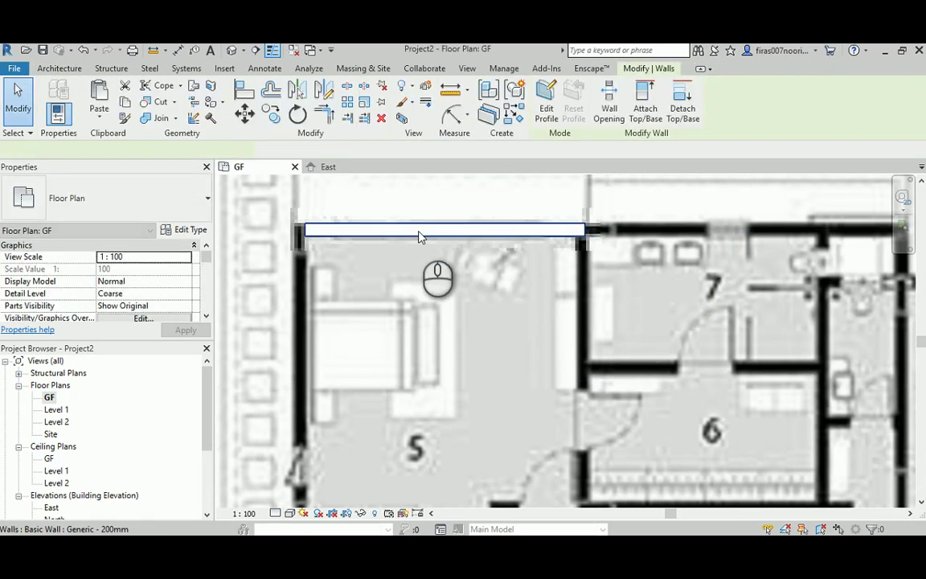
key("Delete")
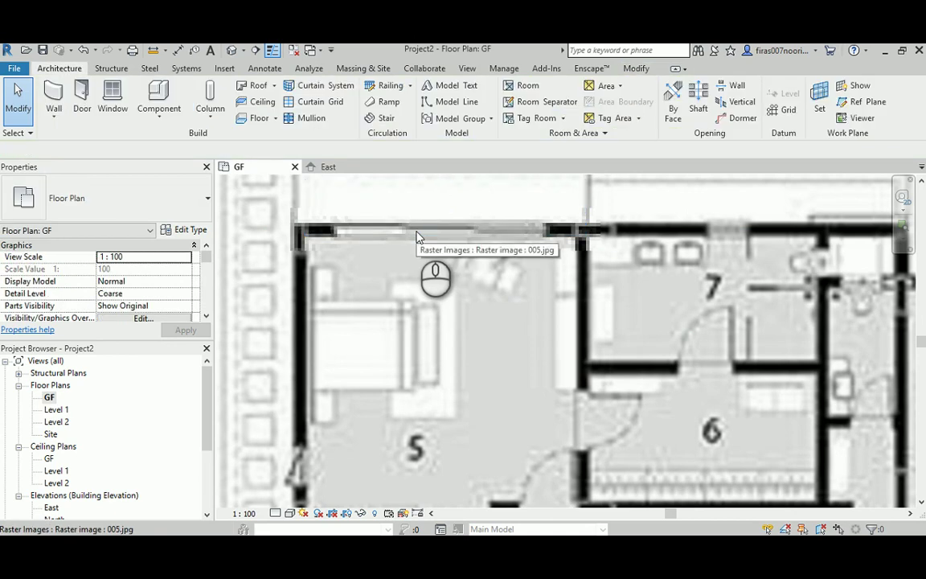
Duplicate the Generic - 200mm wall type, begin its name with "Ex. Wall _", and check the house exterior images 001.jpg and 002.jpg in Photos.
left_click(56, 98)
left_click(189, 230)
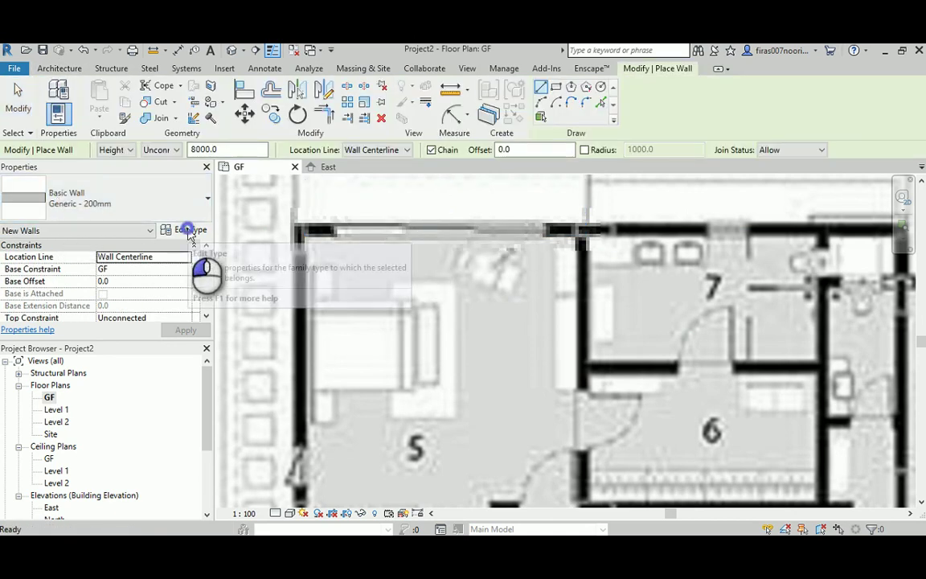
left_click(635, 163)
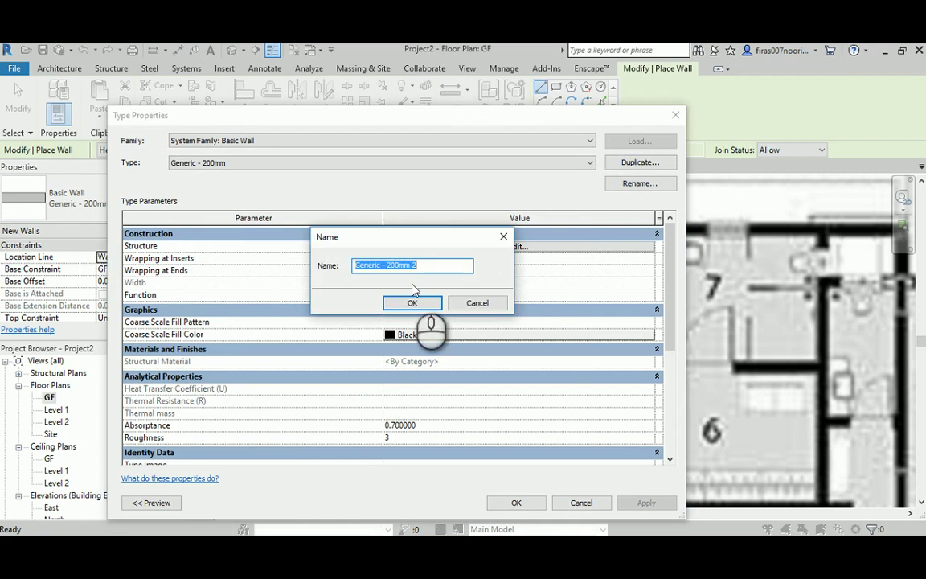
type("E")
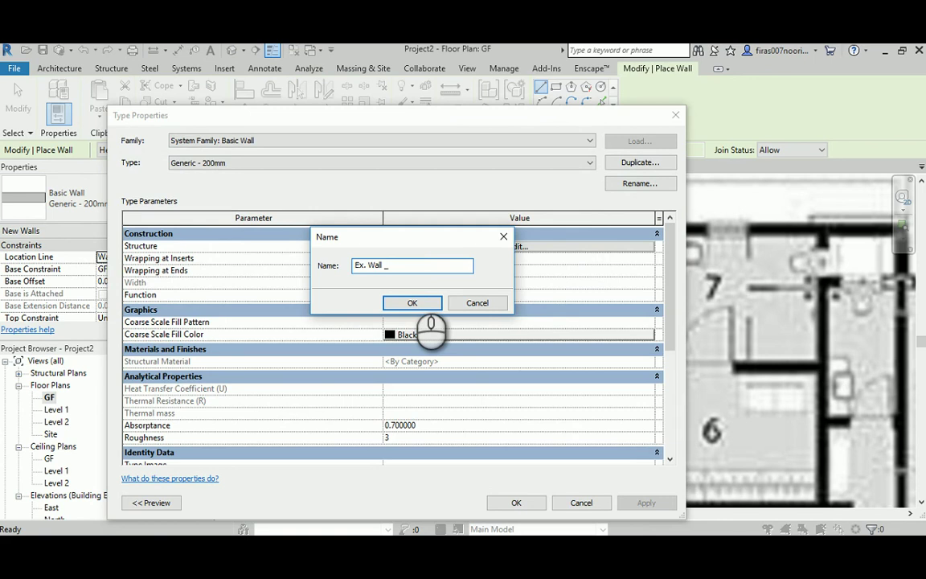
type("x. Wall _2")
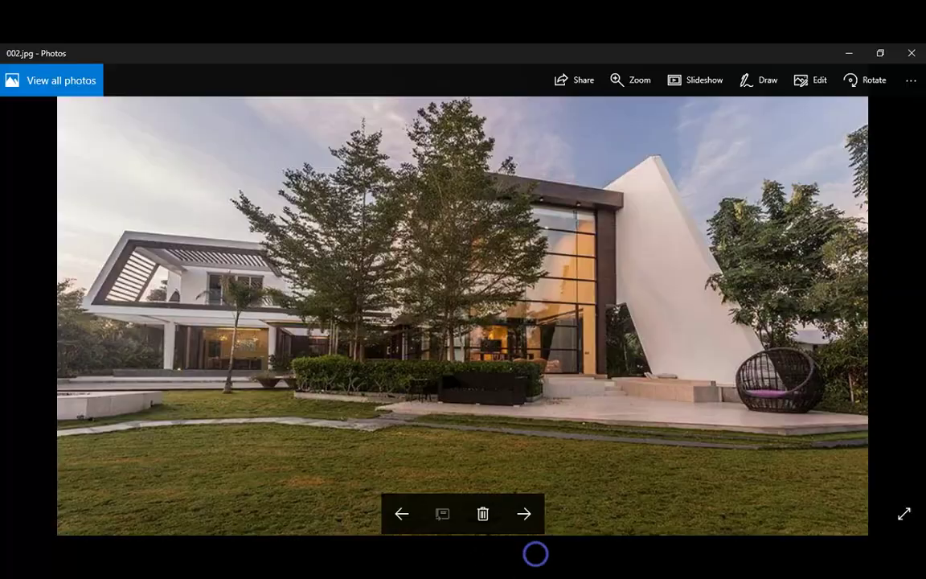
scroll(239, 325, "up", 1)
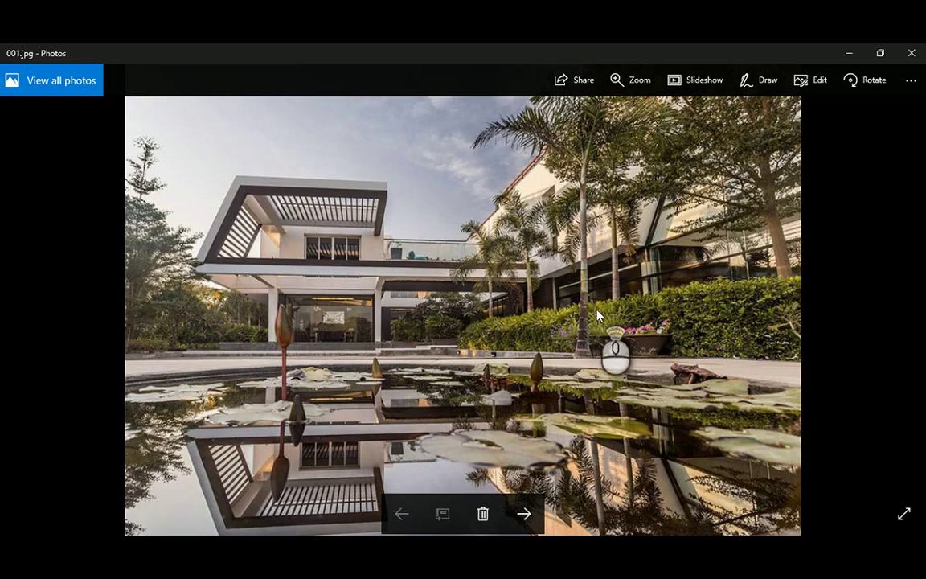
scroll(543, 320, "down", 2)
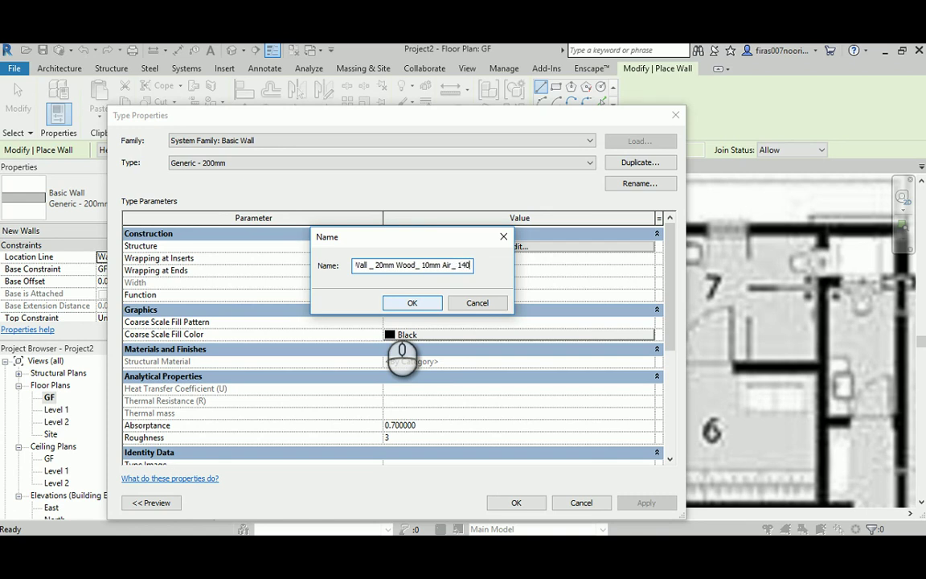
Complete the new wall type's name as "Ex. Wall _ 20mm Wood_ 10mm Air_ 140mm Conc. _ 20mm Screed _ 10mm Gyp _Paint" and accept it.
type("mm C")
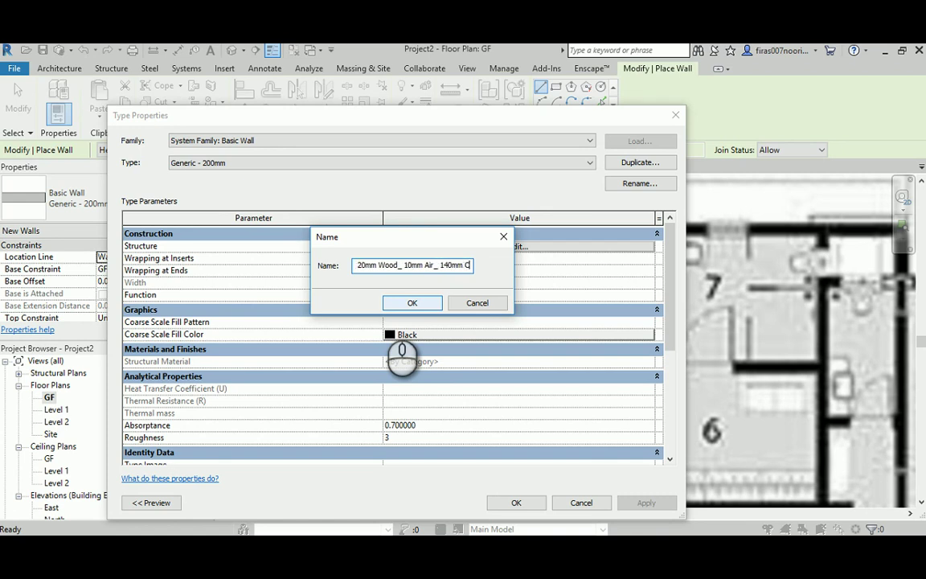
type("Ononc")
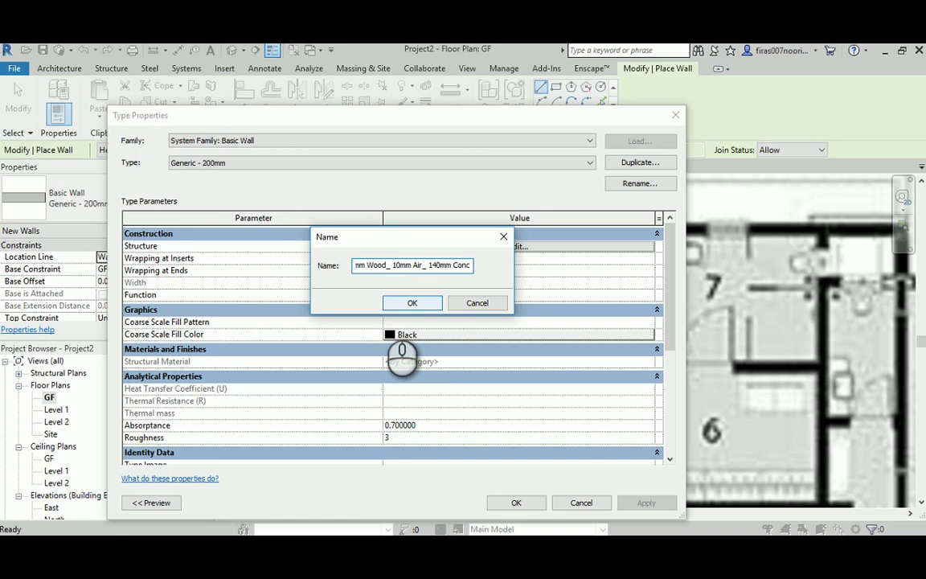
type(". _ 20")
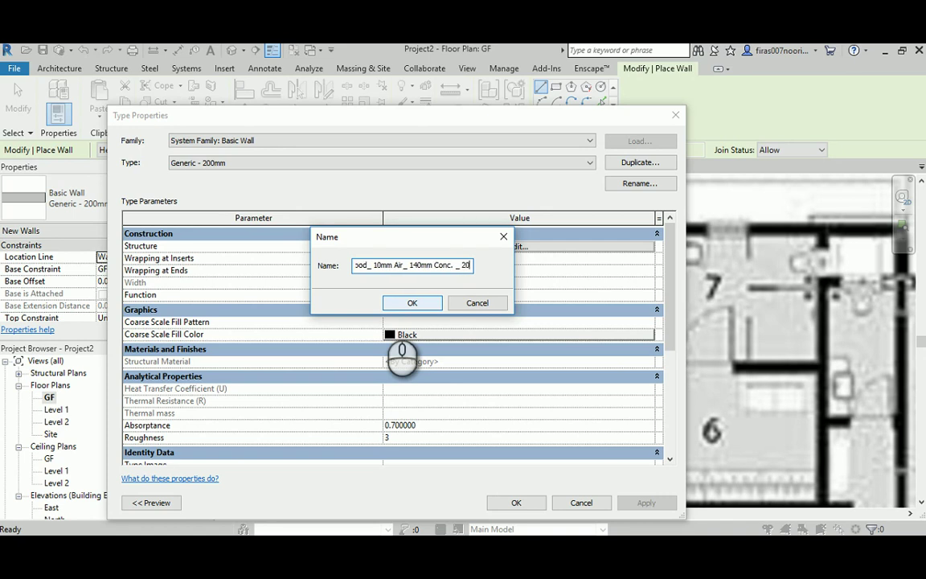
type("mm")
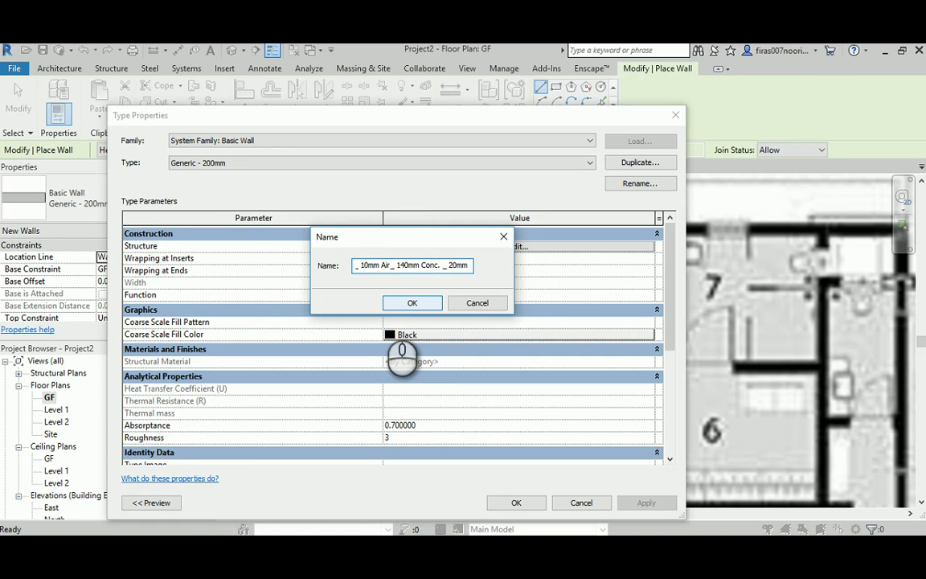
type(" Screed")
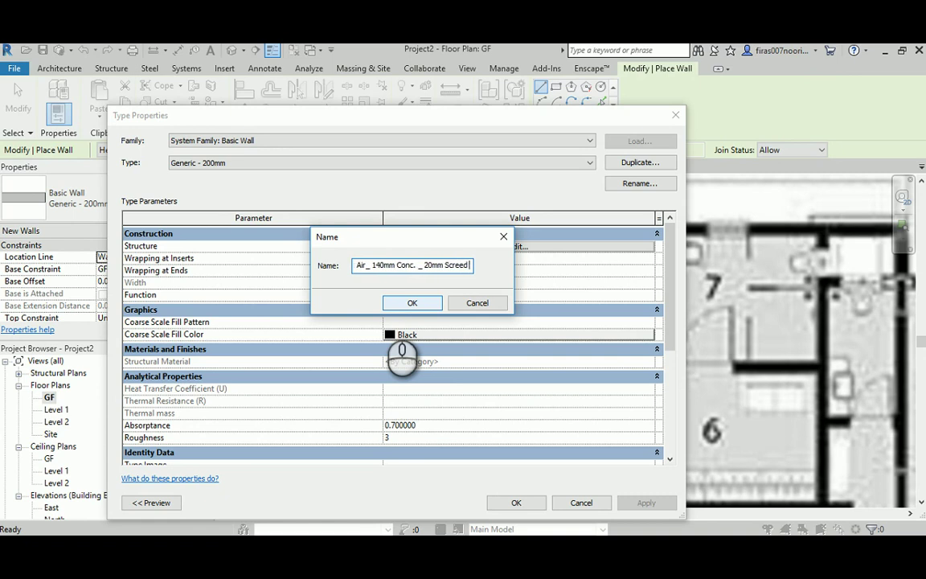
type(" _ 10mm Gyp")
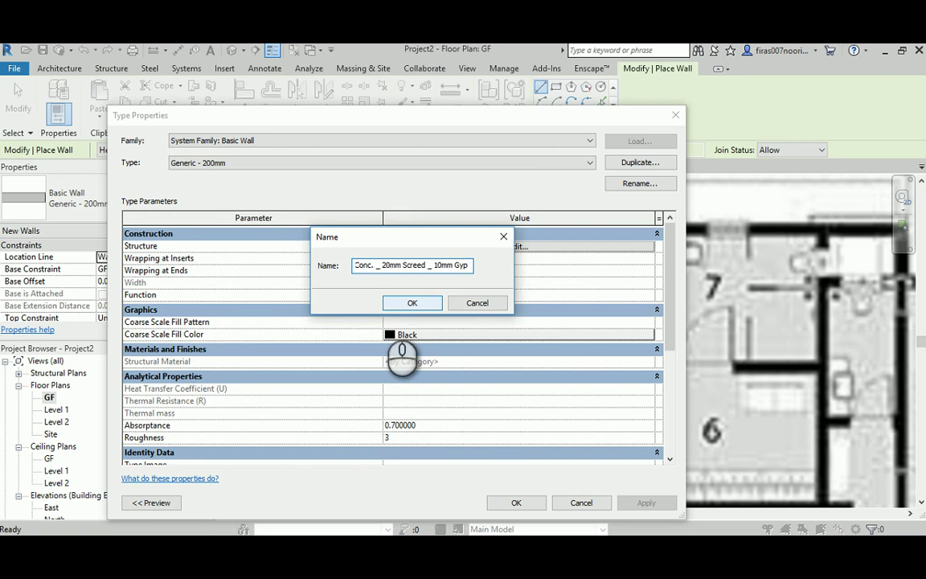
type(" _ Paint")
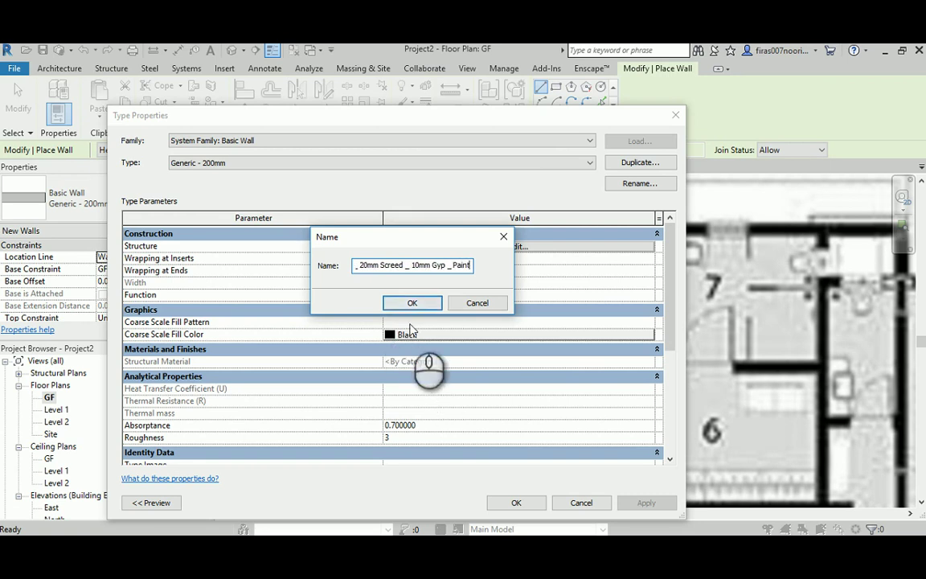
left_click(413, 303)
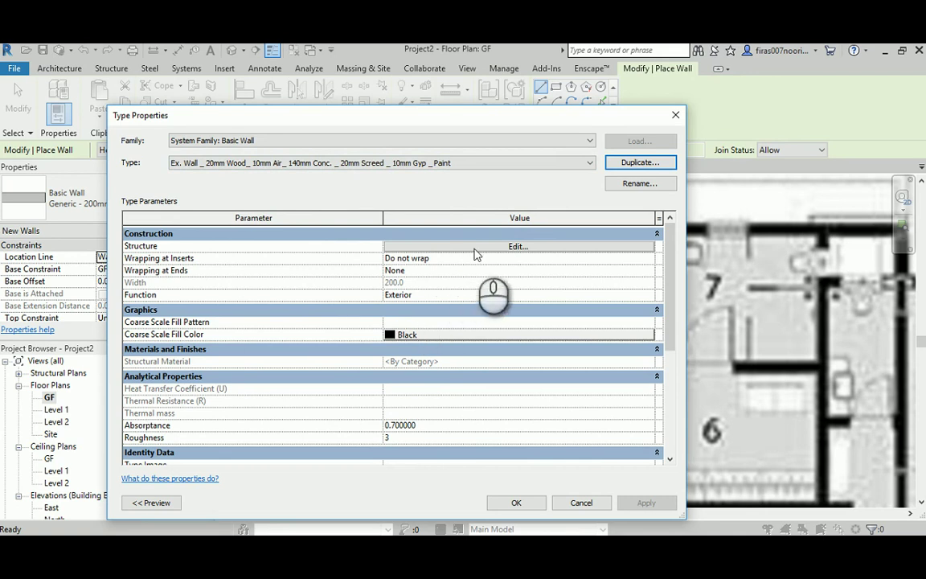
Set the new wall type's structure layer to 140 mm thickness with the Concrete, Cast In Situ material.
left_click(518, 246)
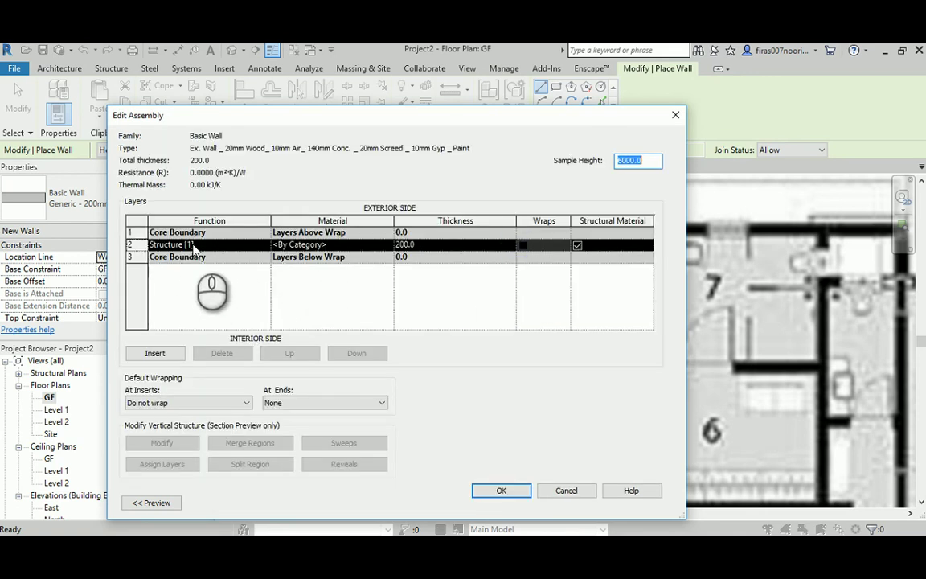
left_click(426, 245)
type("140")
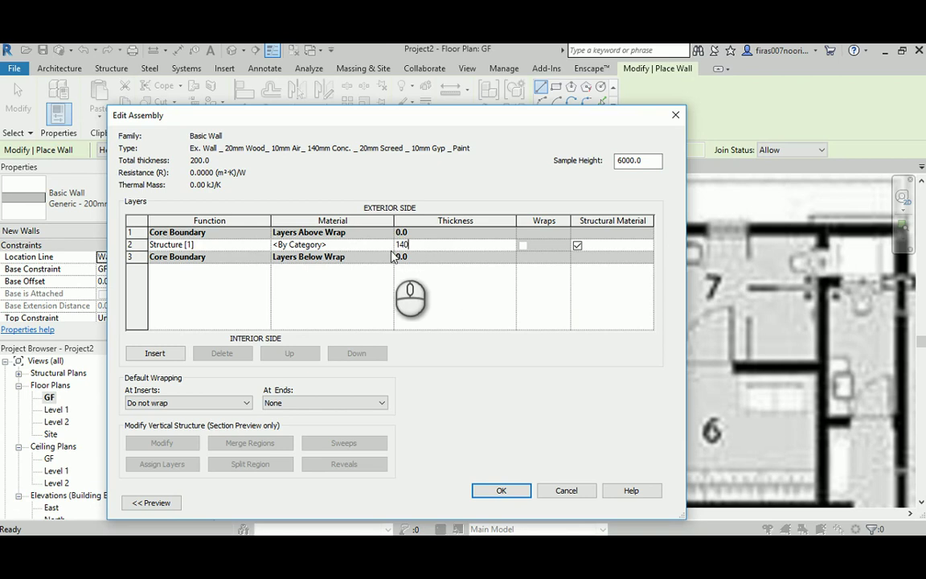
left_click(378, 244)
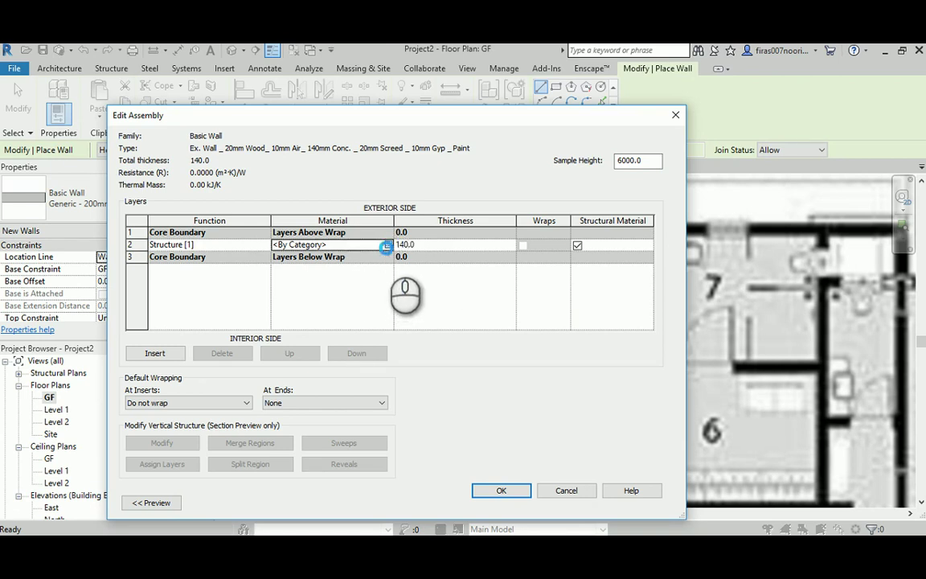
left_click(388, 245)
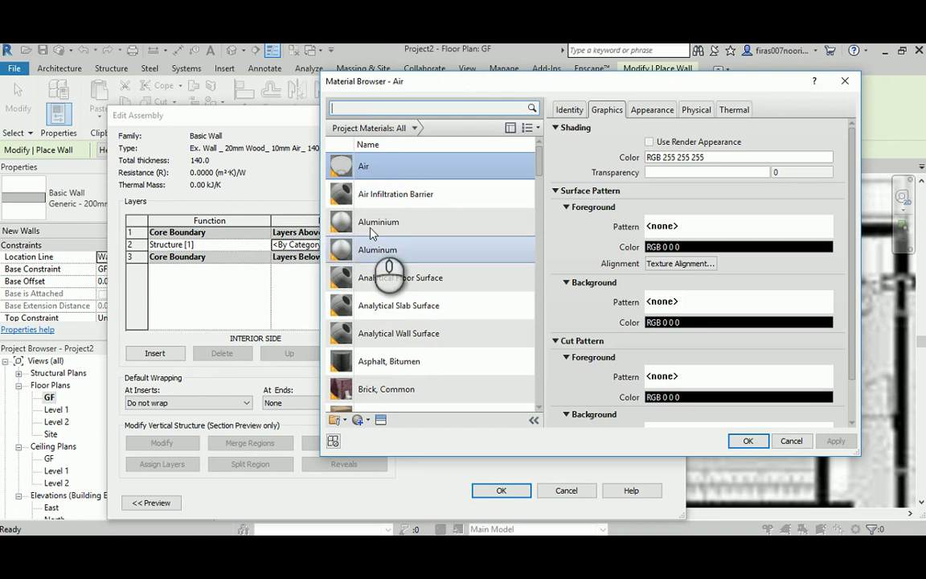
left_click(362, 107)
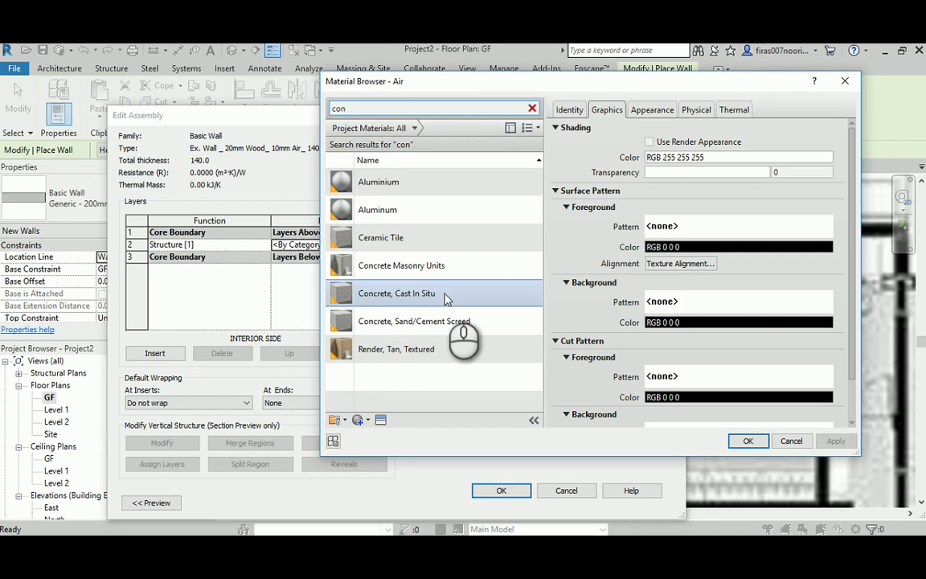
double_click(402, 294)
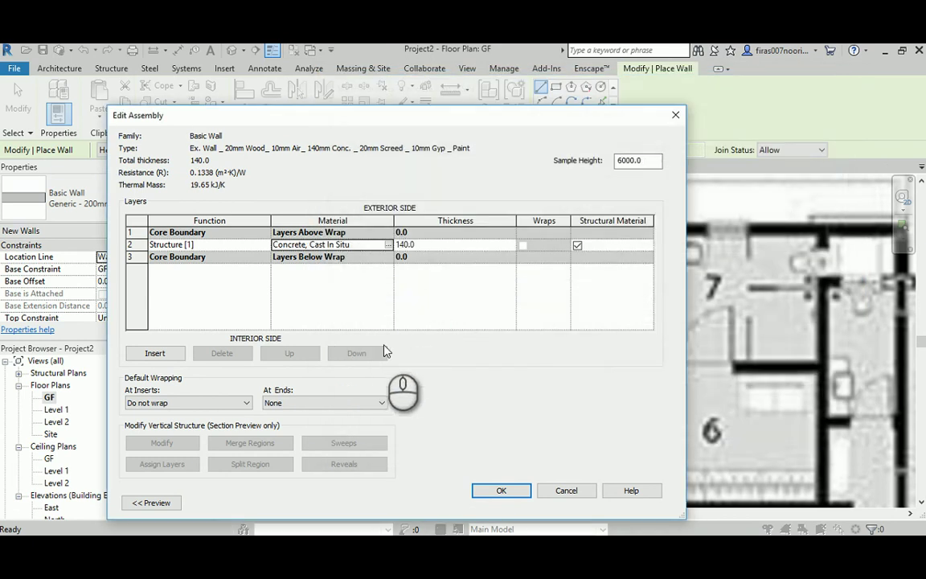
Insert a new wall layer on the exterior side of the core boundary with the function Thermal/Air Layer [3].
left_click(155, 353)
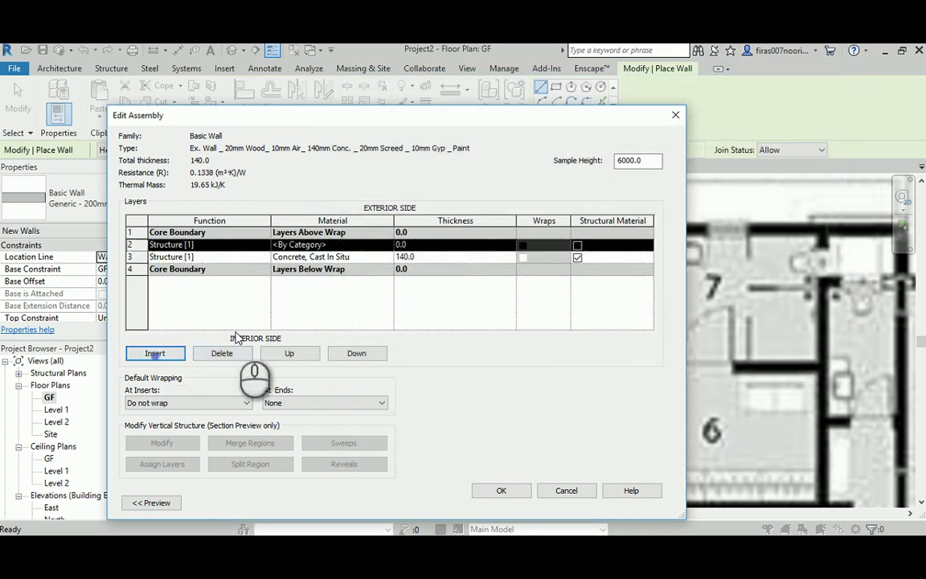
left_click(289, 353)
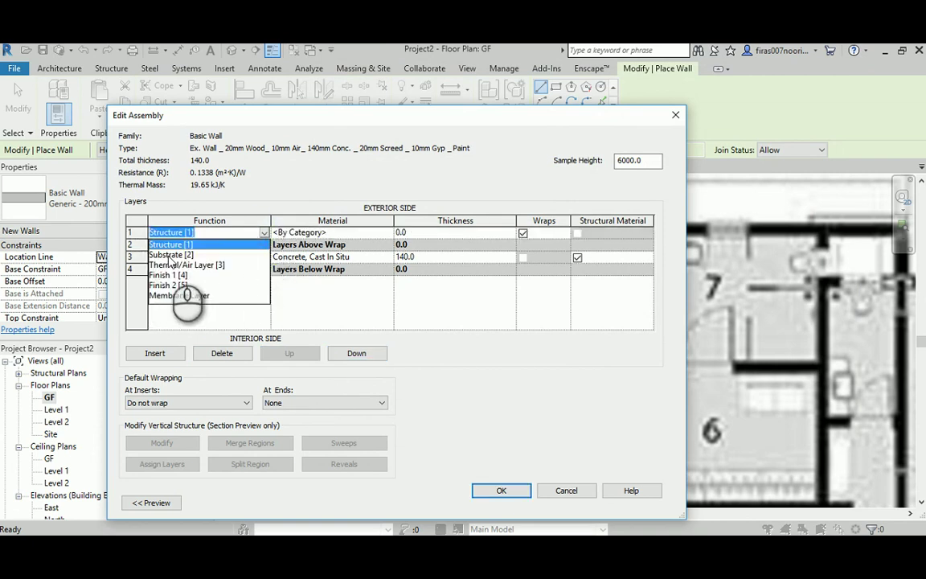
left_click(178, 265)
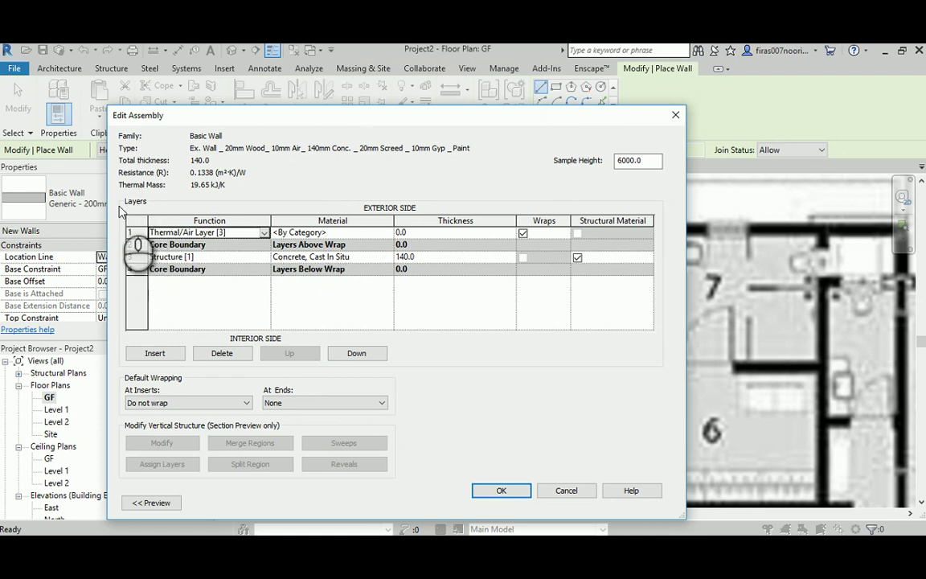
Assign the Air Infiltration Barrier material to the thermal/air layer and set its thickness to 10 mm.
left_click(382, 233)
left_click(388, 232)
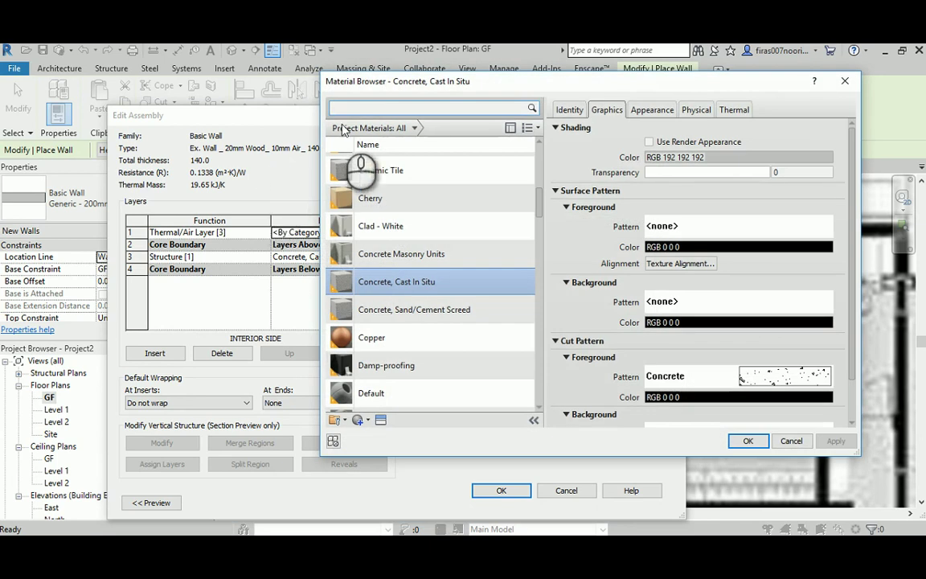
left_click(354, 109)
type("ai")
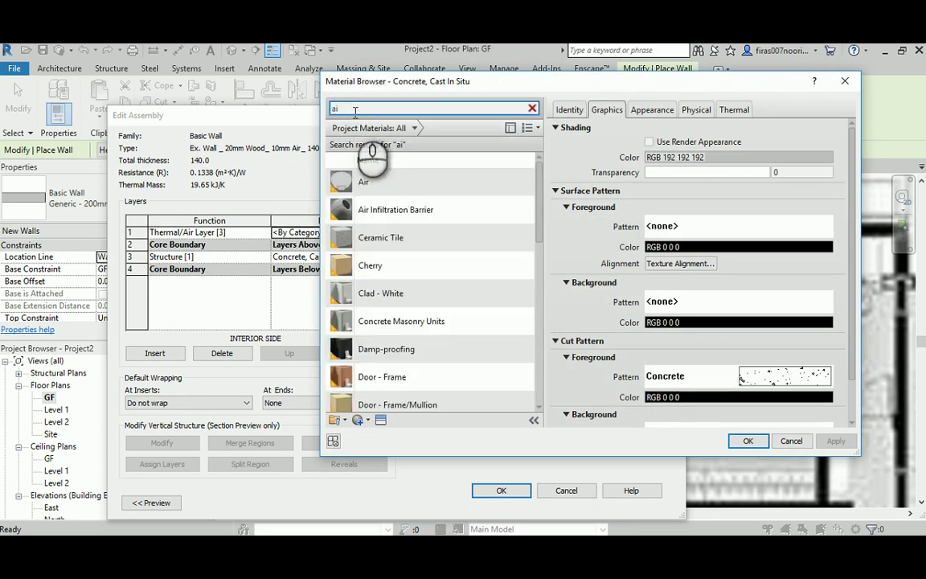
type("r")
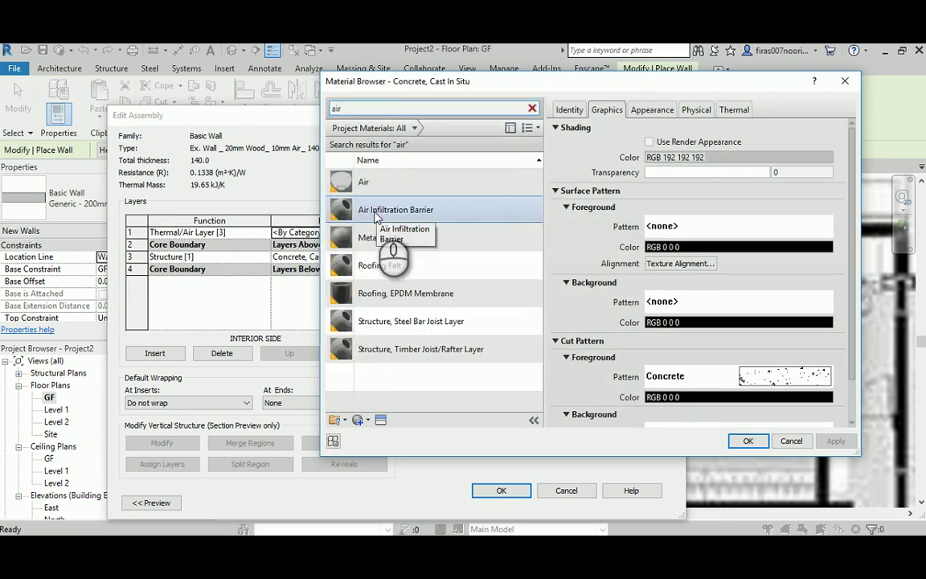
double_click(375, 212)
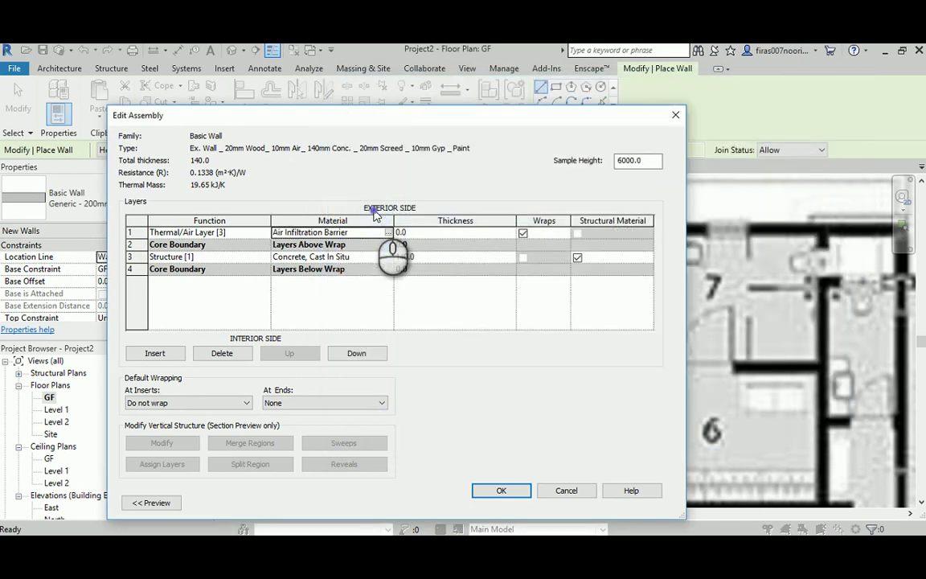
left_click(406, 233)
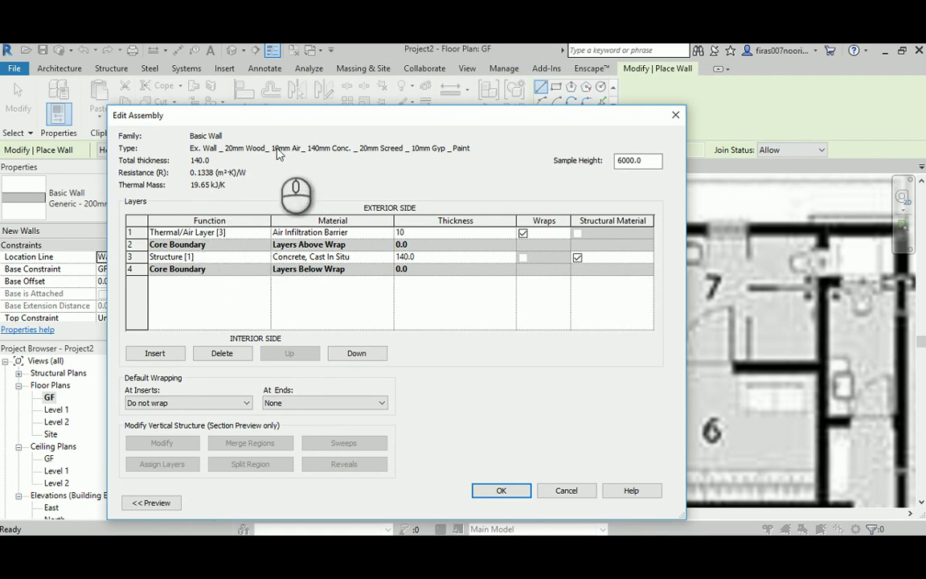
Insert an outermost layer outside the air layer with function Finish 1 [4] and a thickness of 20 mm.
left_click(154, 354)
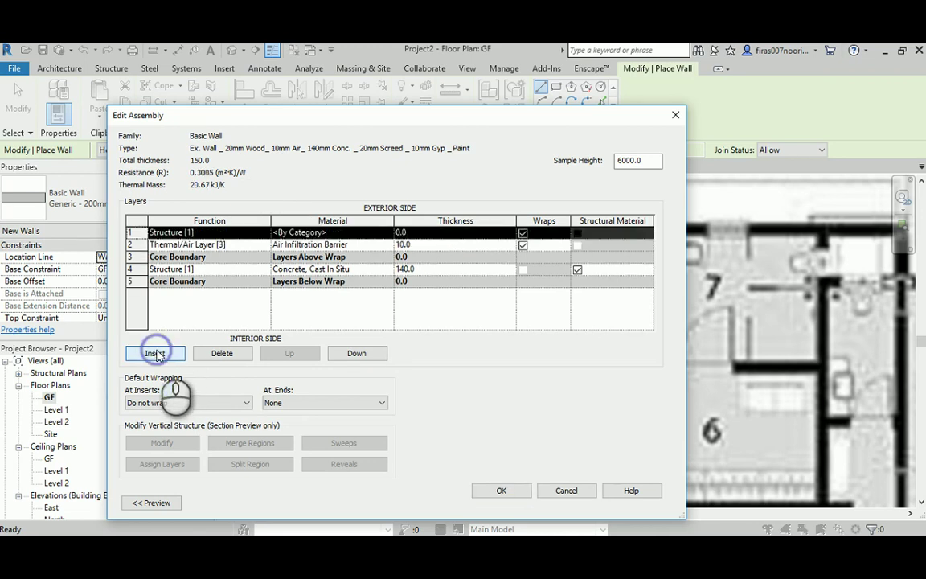
left_click(241, 233)
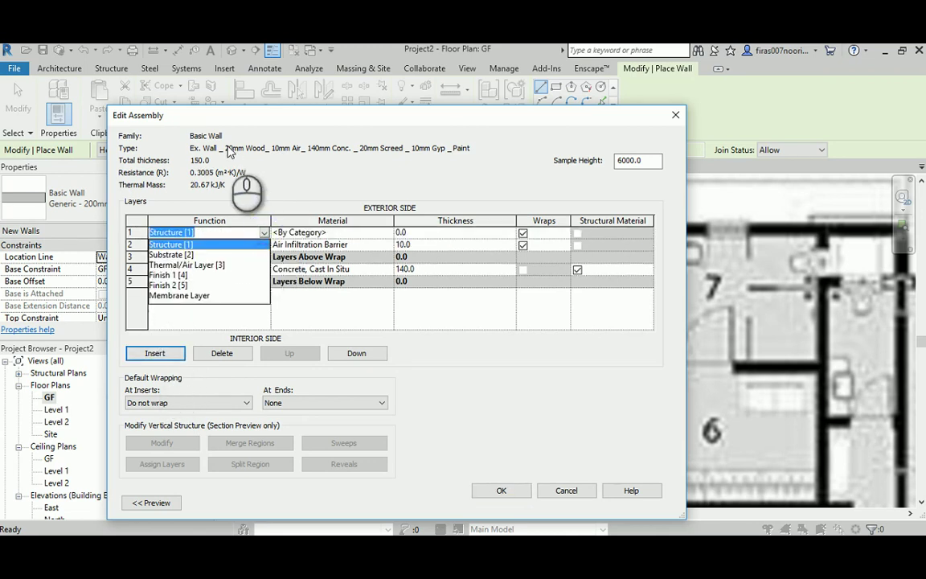
left_click(174, 275)
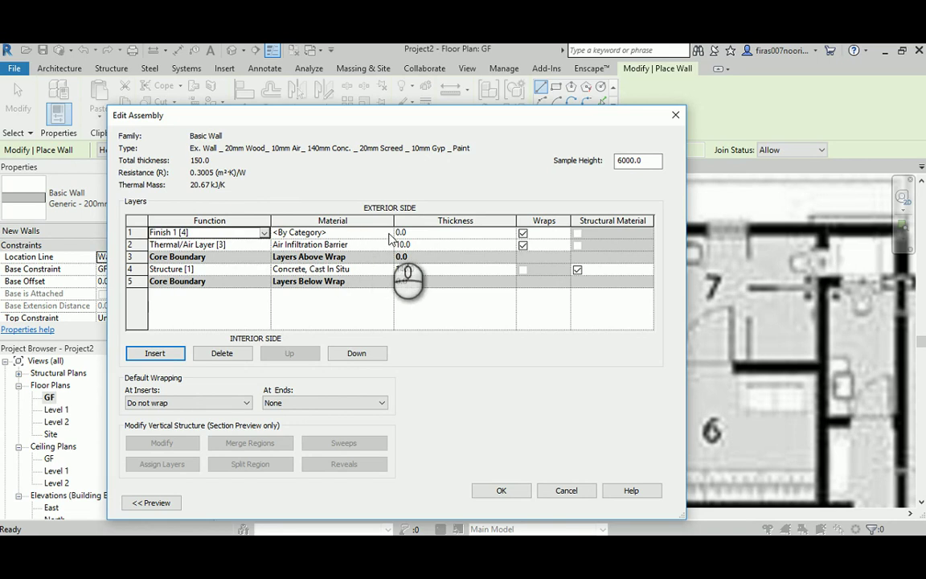
left_click(422, 233)
type("2")
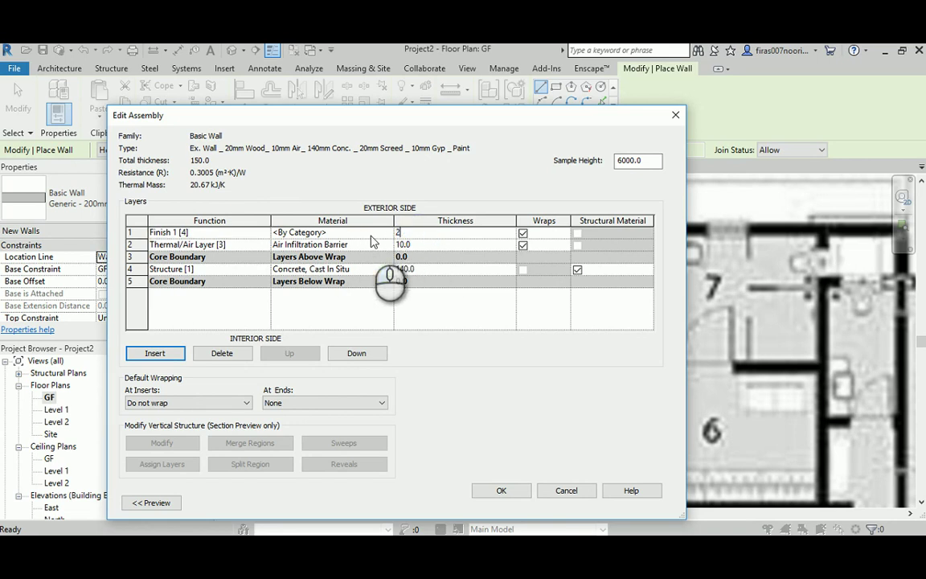
type("0")
Search the project materials for wood and assign Softwood, Lumber to the Finish 1 [4] layer.
left_click(389, 234)
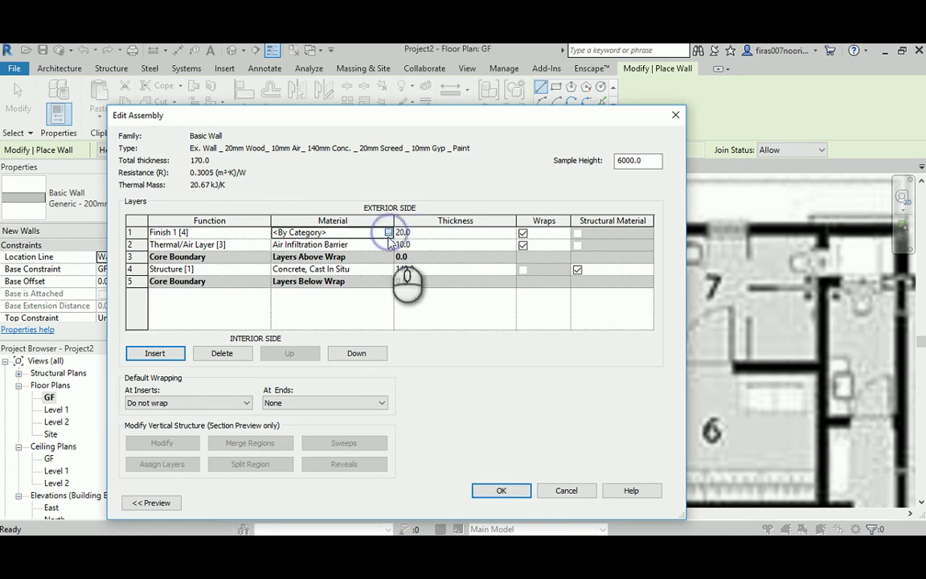
left_click(389, 234)
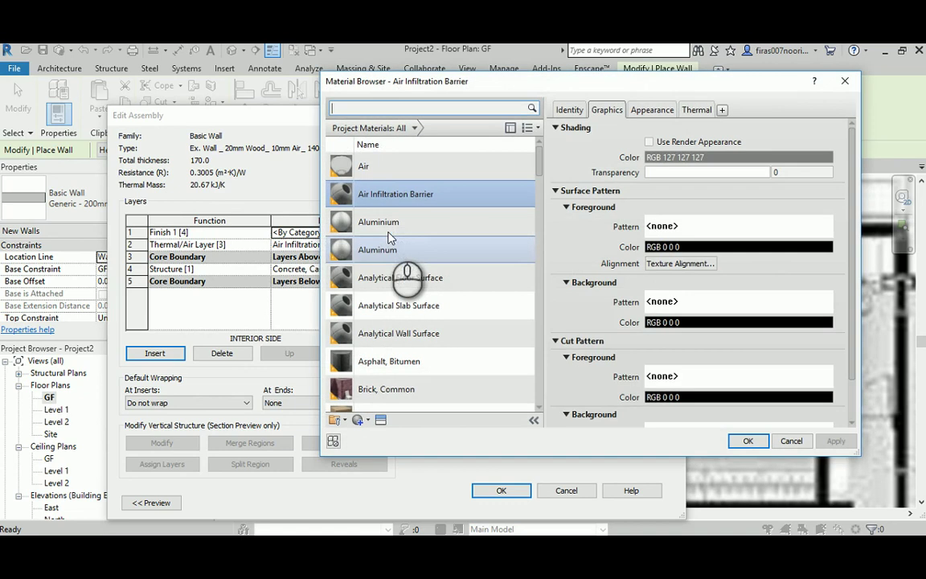
left_click(363, 111)
type("wood")
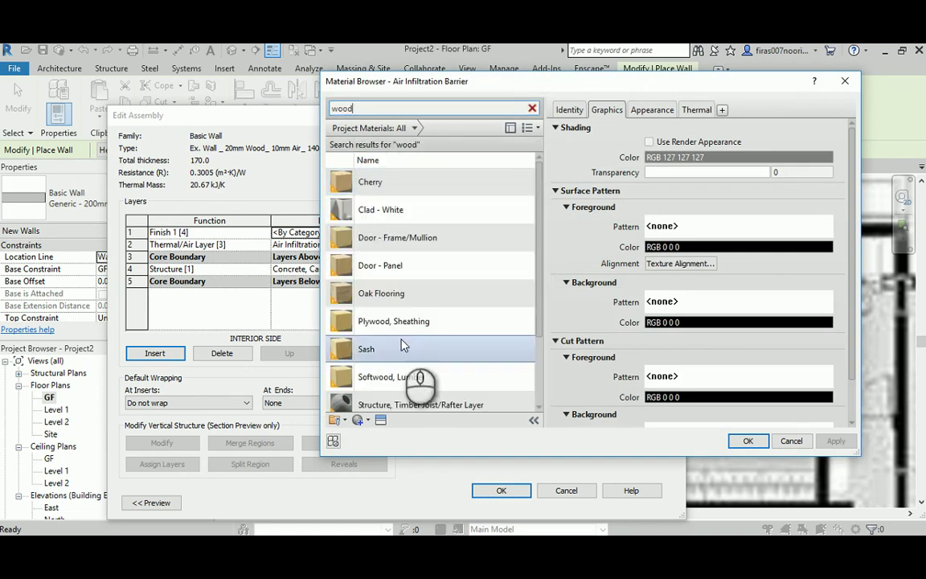
scroll(411, 358, "down", 1)
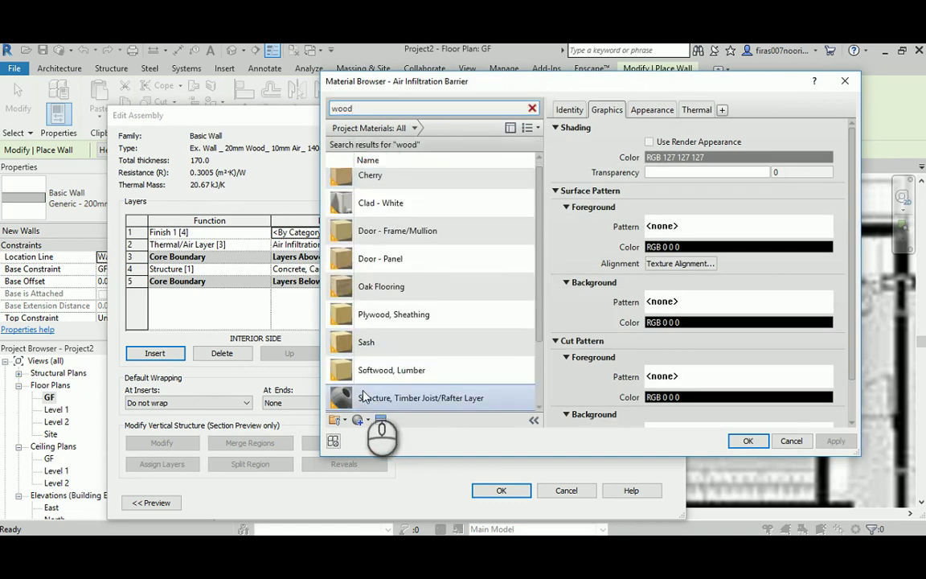
double_click(396, 372)
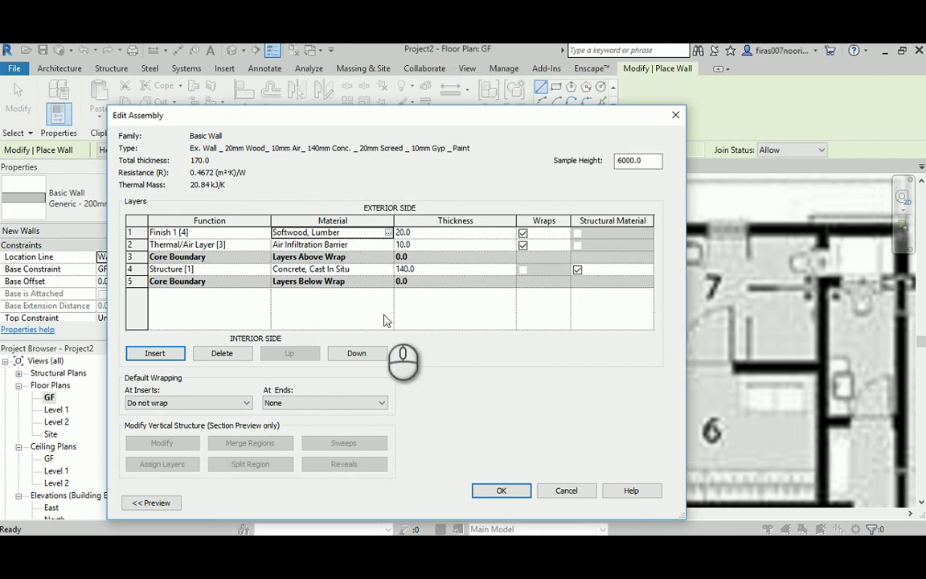
Insert a Substrate [2] layer on the interior side of the core boundary with a thickness of 20 mm.
left_click(133, 272)
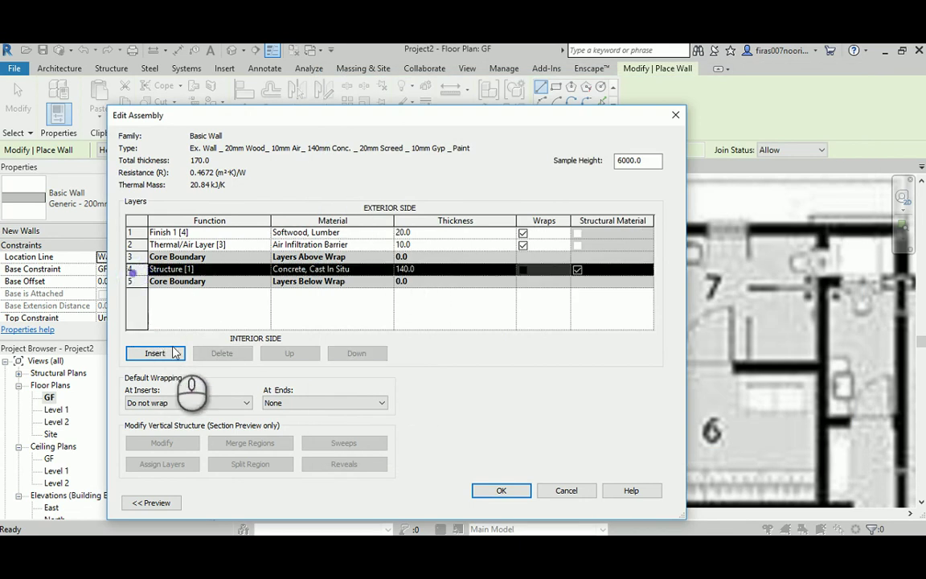
left_click(155, 353)
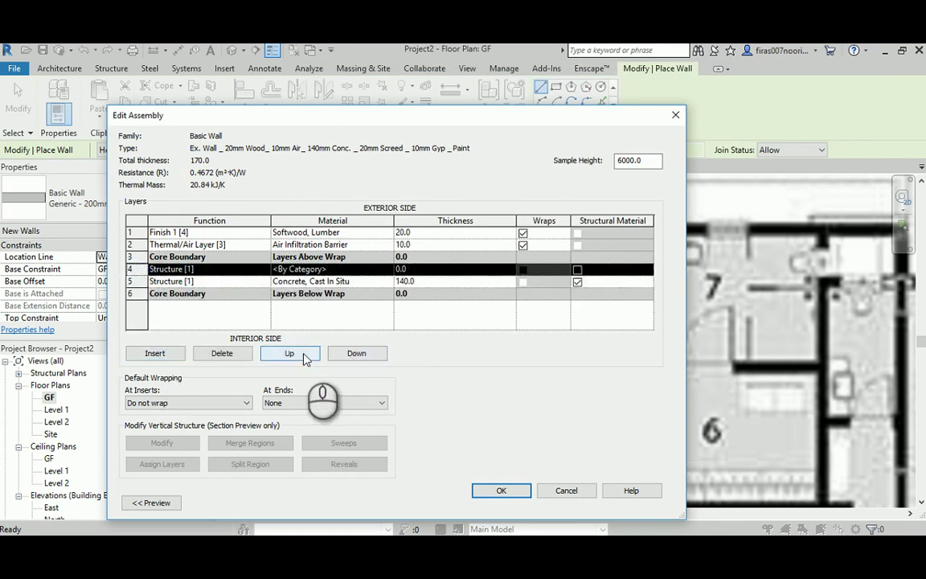
left_click(354, 354)
left_click(354, 354)
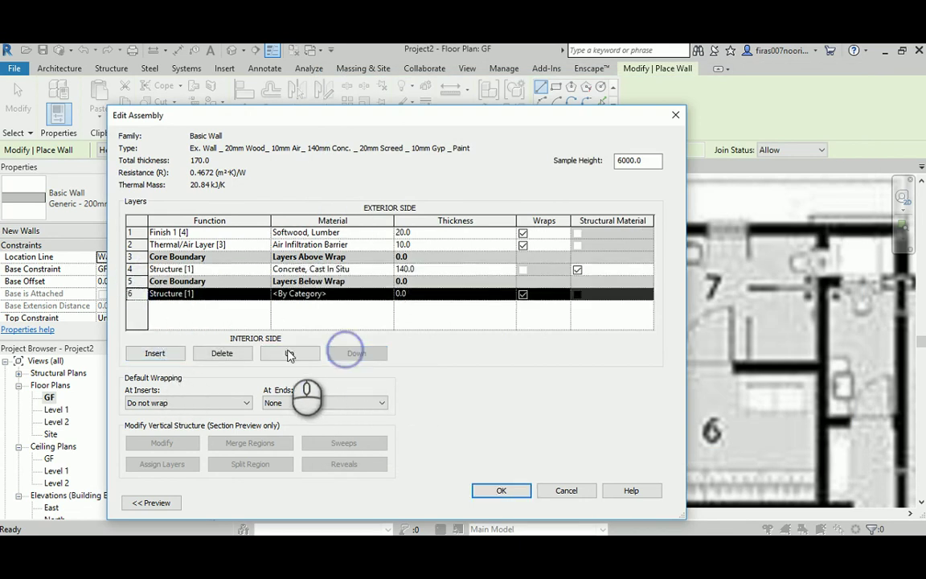
left_click(265, 294)
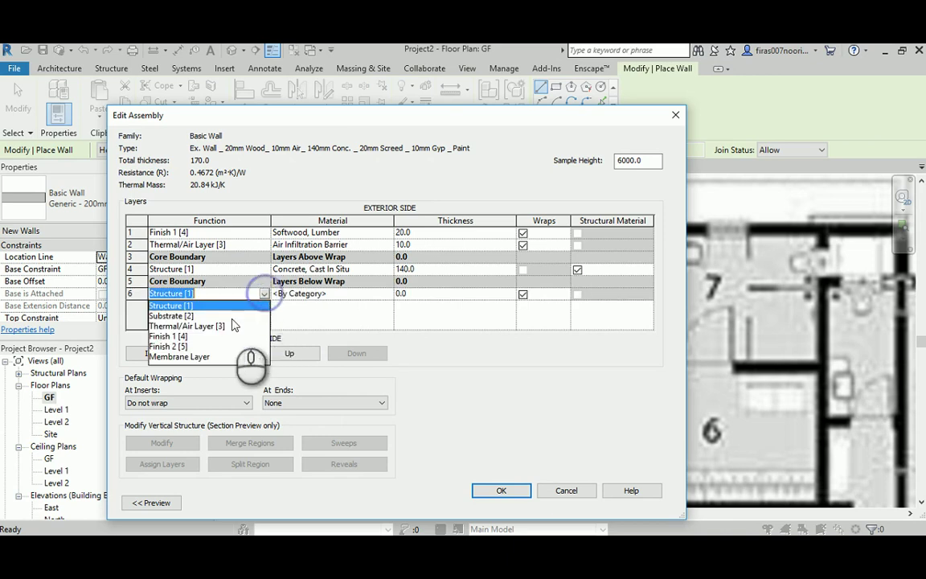
left_click(165, 317)
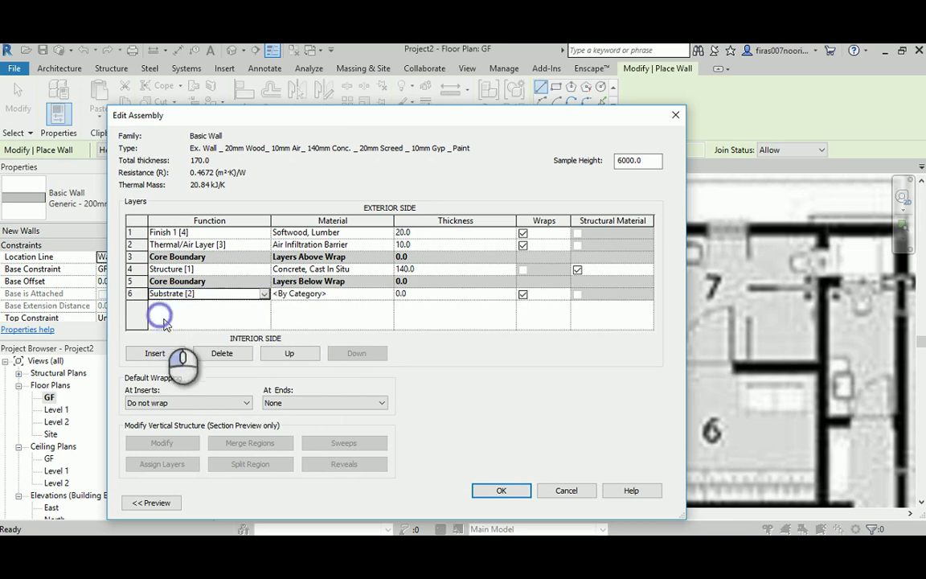
left_click(417, 294)
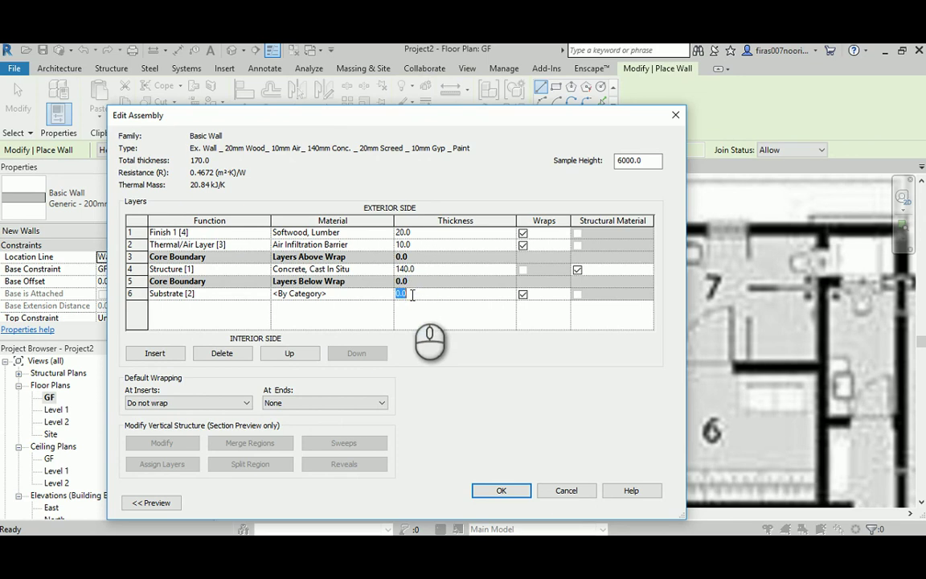
type("20")
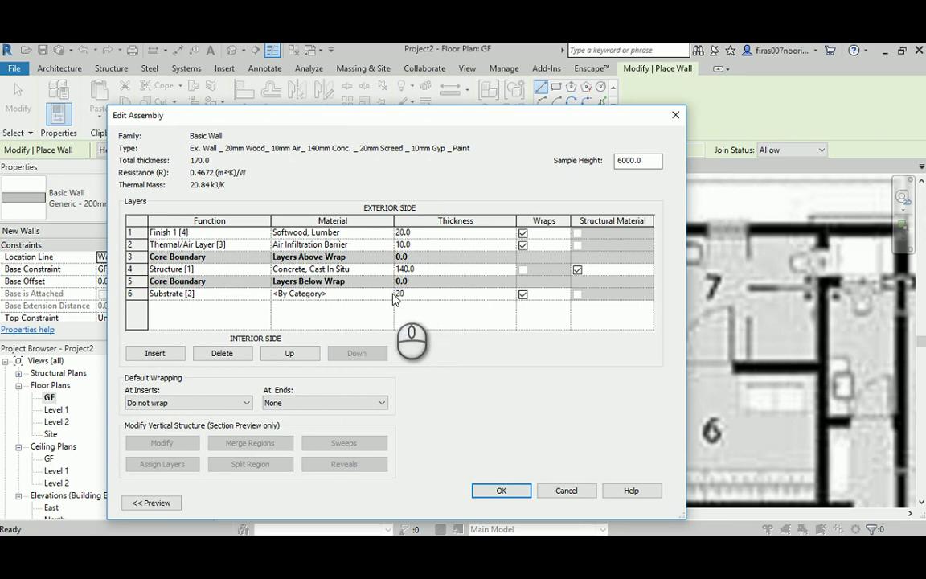
Search the project materials for screed and assign Concrete, Sand/Cement Screed to the Substrate [2] layer.
left_click(378, 295)
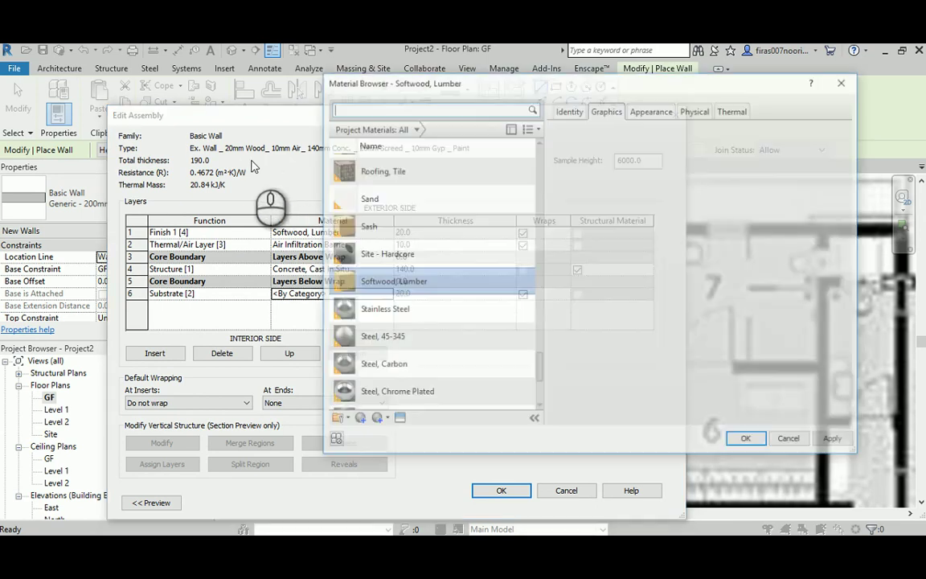
left_click(350, 111)
type("scrr")
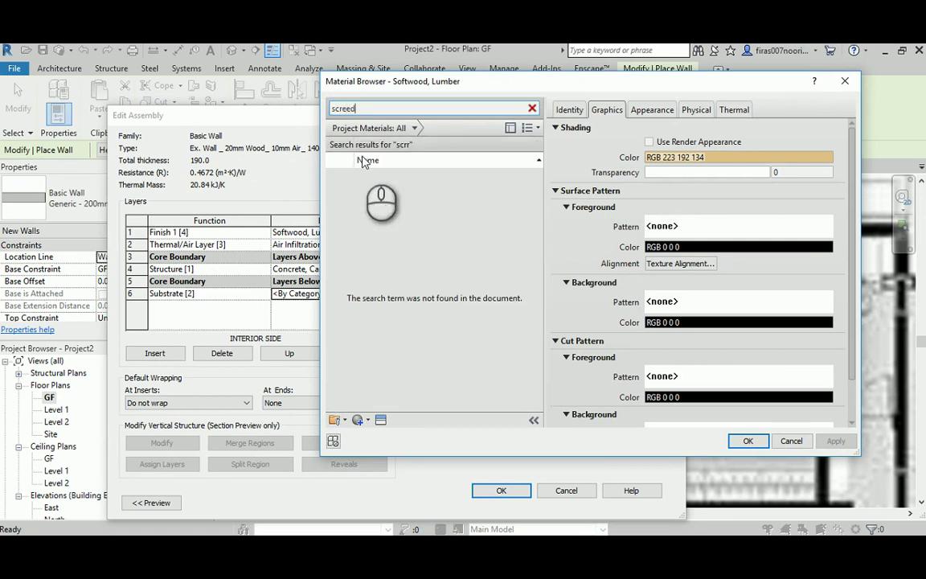
type("eed")
double_click(402, 183)
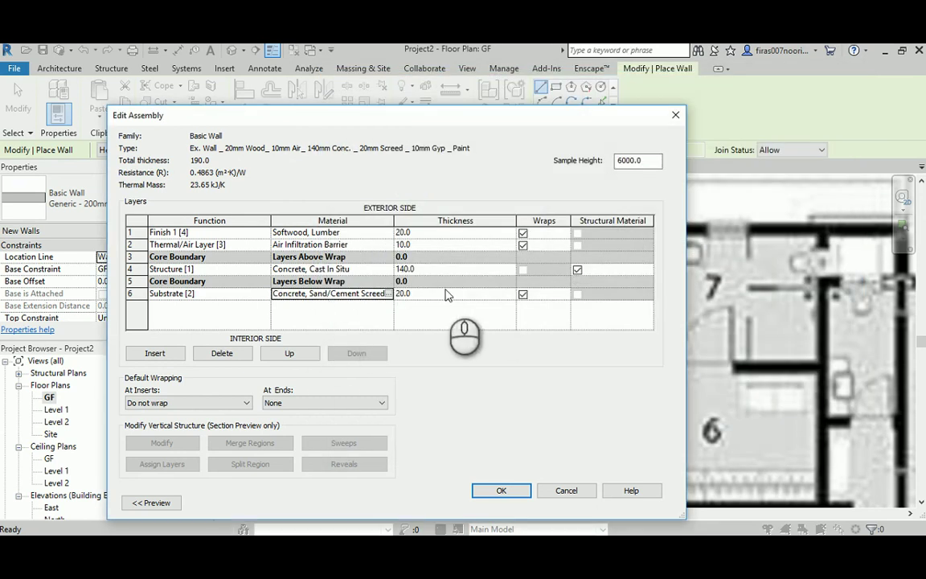
Insert an innermost layer on the interior side of the screed with the function Finish 2 [5].
left_click(131, 293)
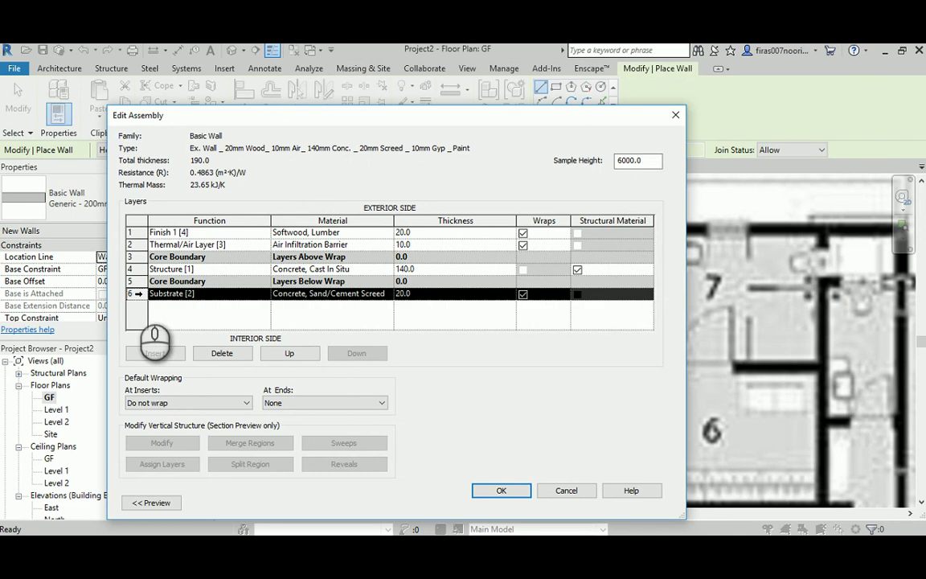
left_click(153, 353)
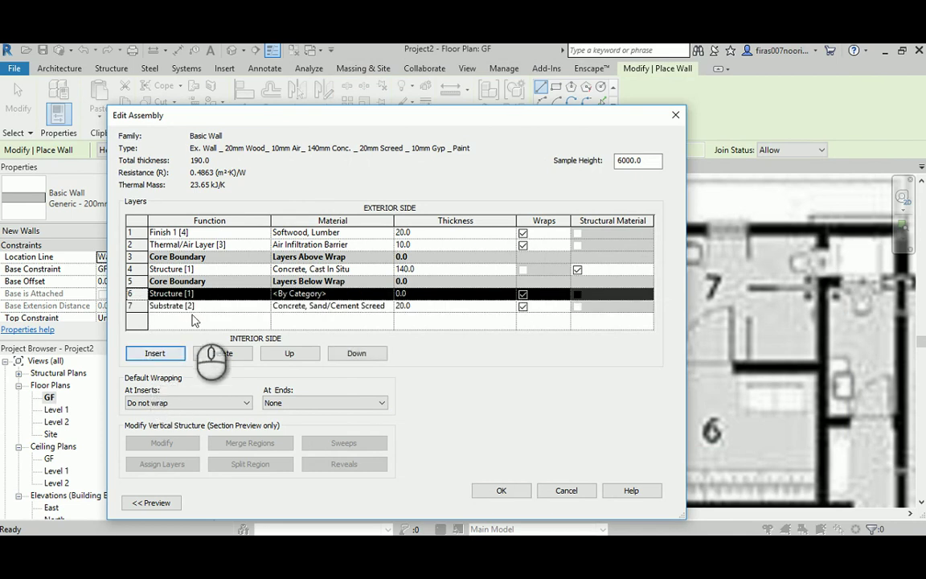
left_click(356, 353)
left_click(241, 305)
left_click(264, 305)
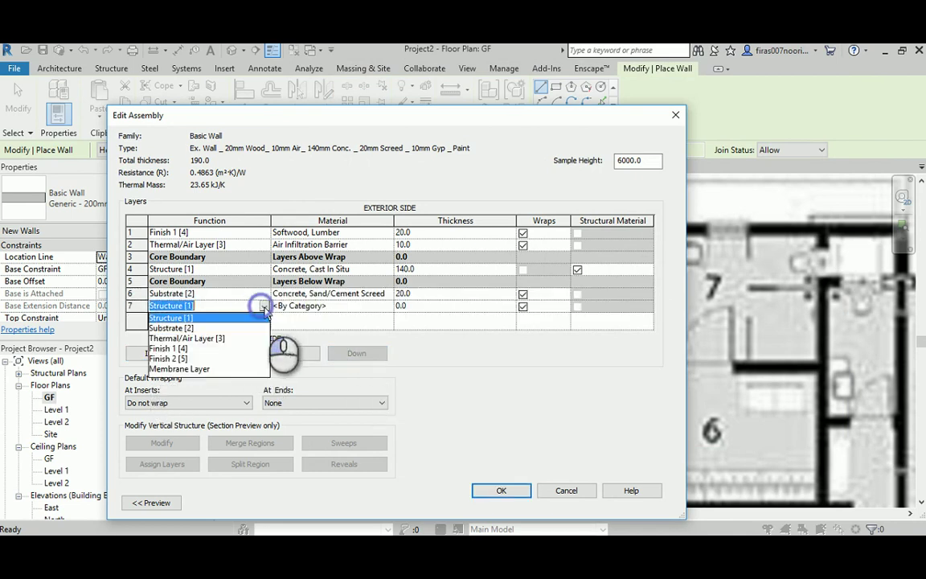
left_click(160, 358)
Assign the Gypsum Wall Board material to the Finish 2 [5] layer and set its thickness to 10 mm.
left_click(378, 305)
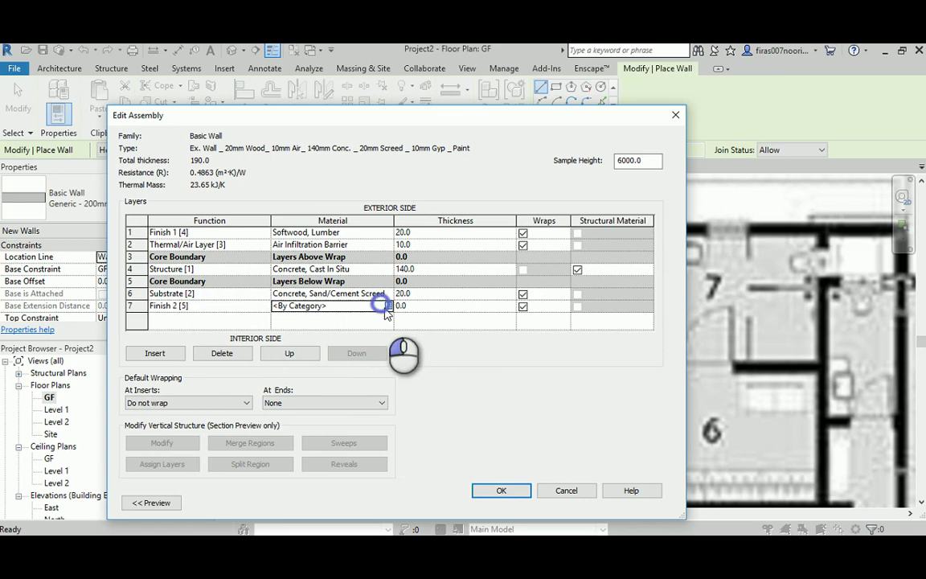
left_click(388, 307)
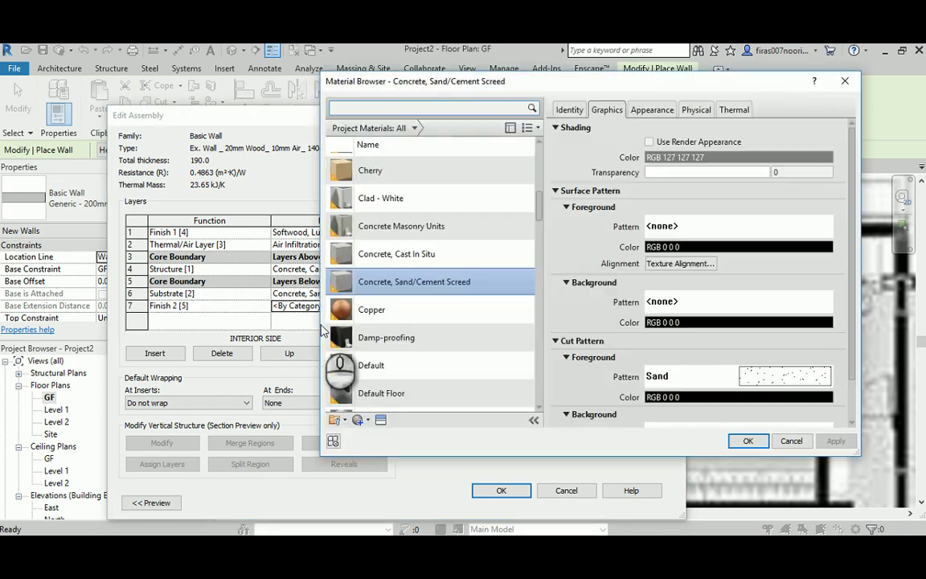
left_click(361, 108)
type("Gyp")
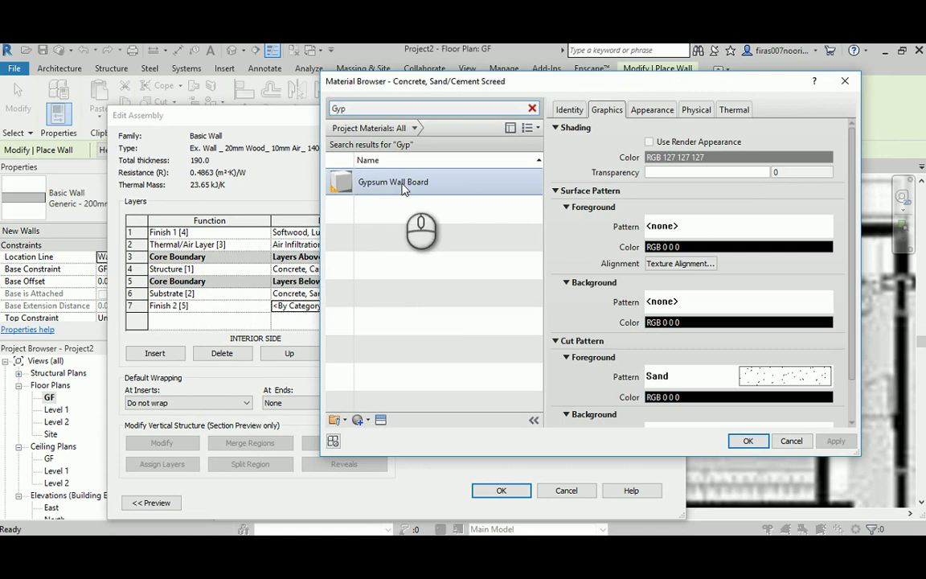
double_click(398, 187)
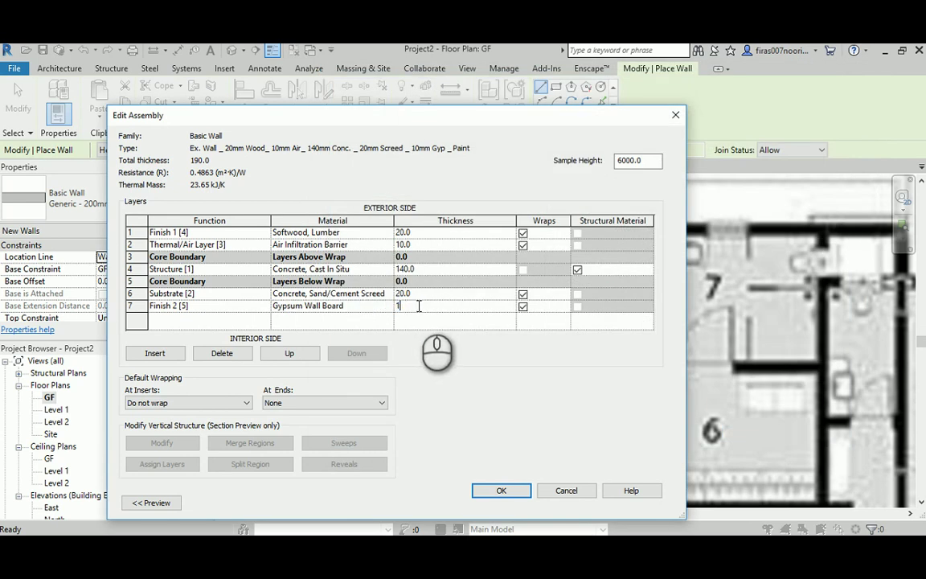
left_click(129, 306)
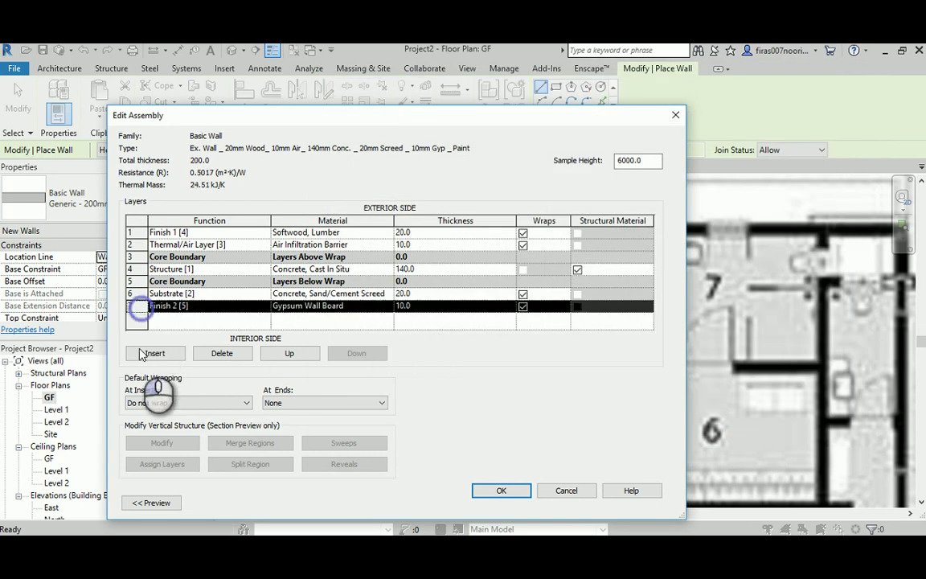
Insert an innermost layer on the interior side of the gypsum board with the function Membrane Layer.
left_click(151, 355)
left_click(356, 353)
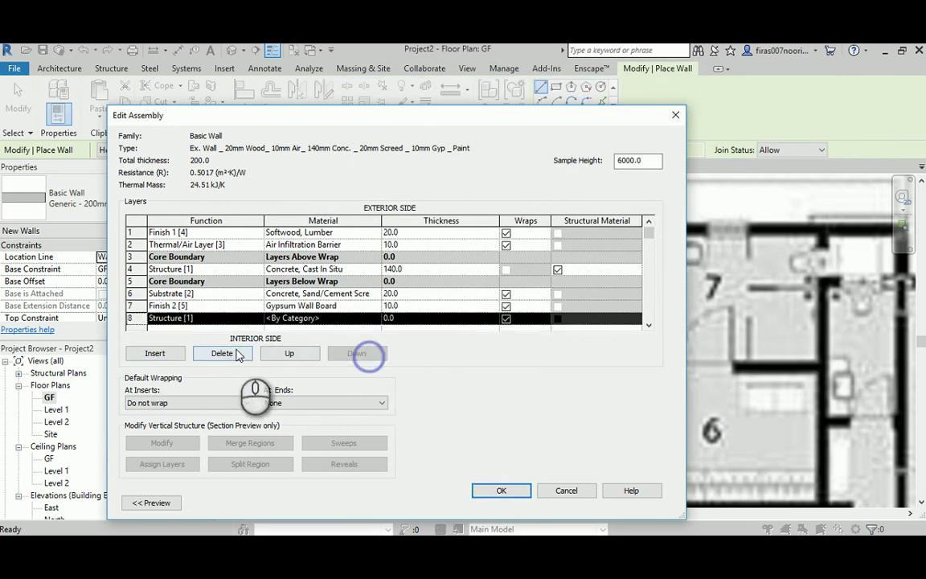
left_click(255, 318)
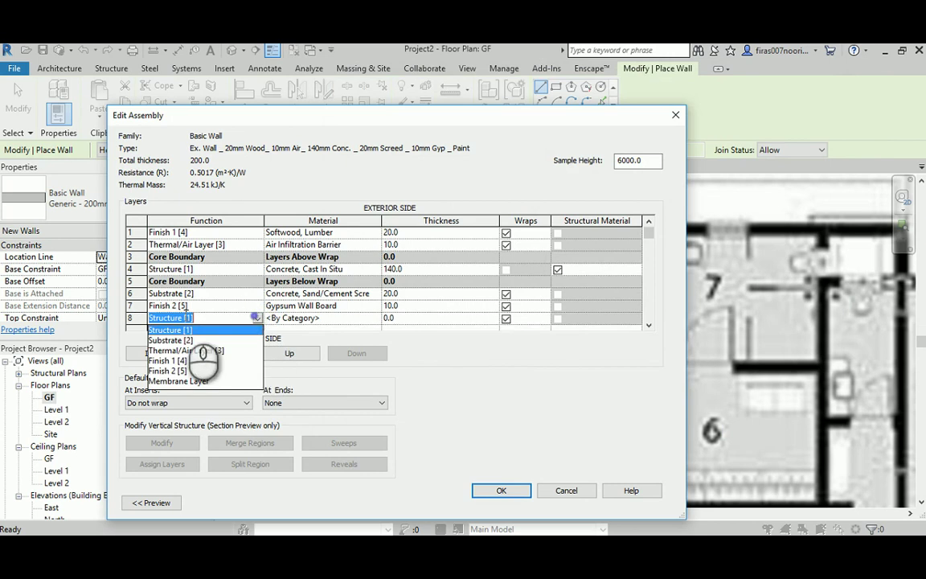
left_click(166, 382)
Create a new material from the Membrane Layer's material setting and rename it White Paint.
left_click(333, 319)
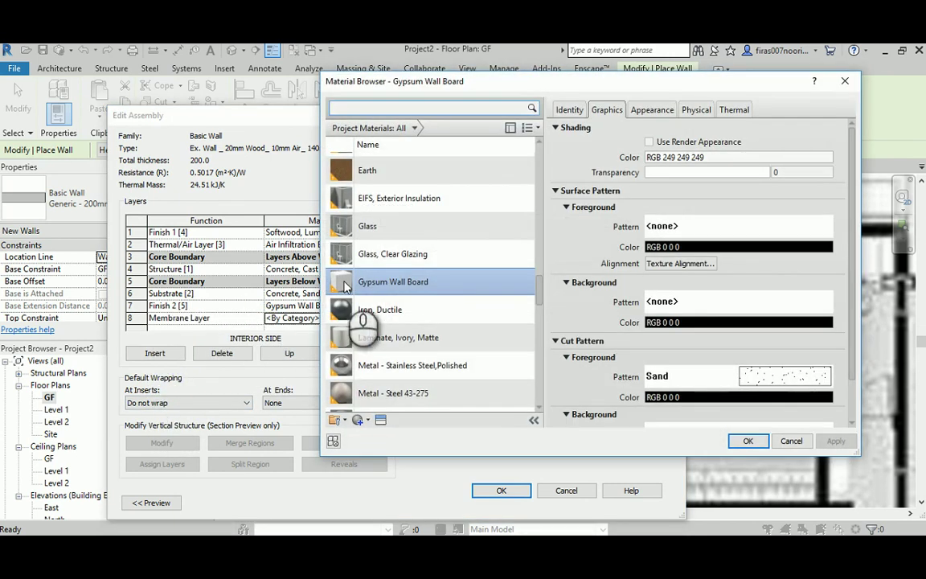
left_click(360, 419)
left_click(378, 432)
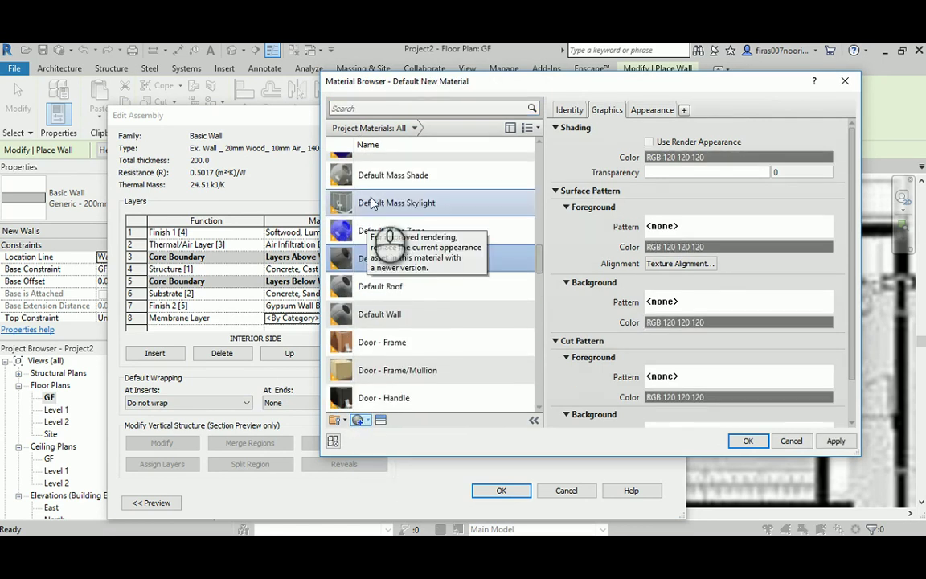
double_click(389, 259)
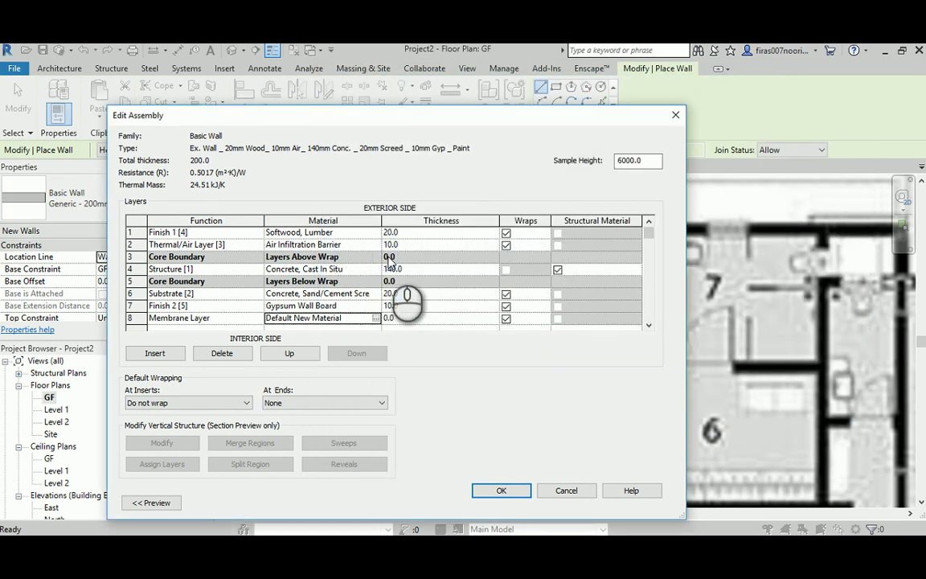
left_click(424, 275)
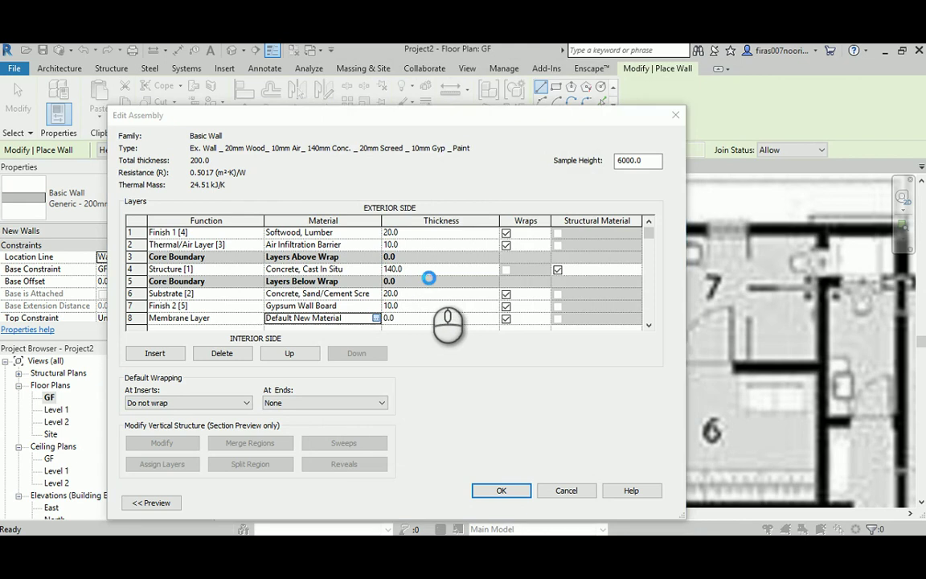
right_click(412, 292)
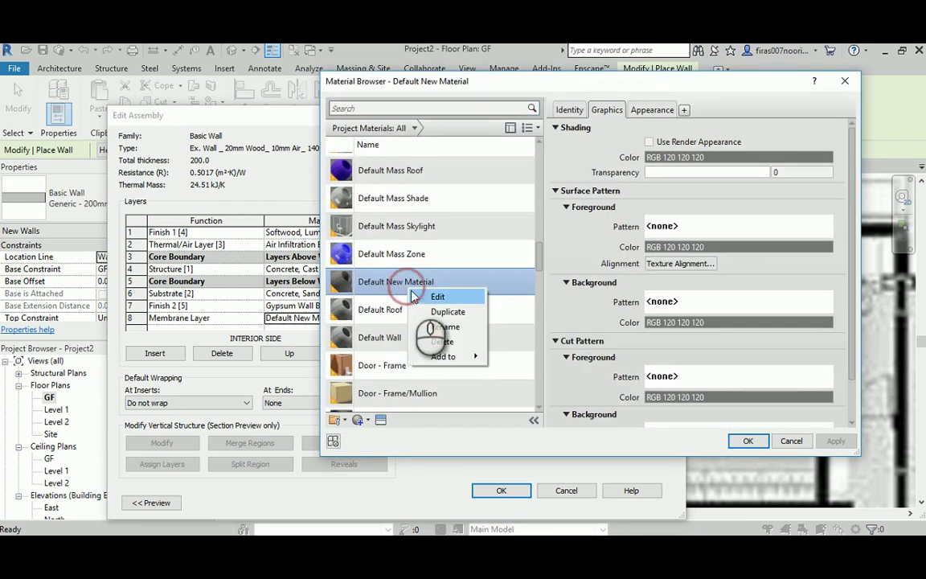
left_click(445, 326)
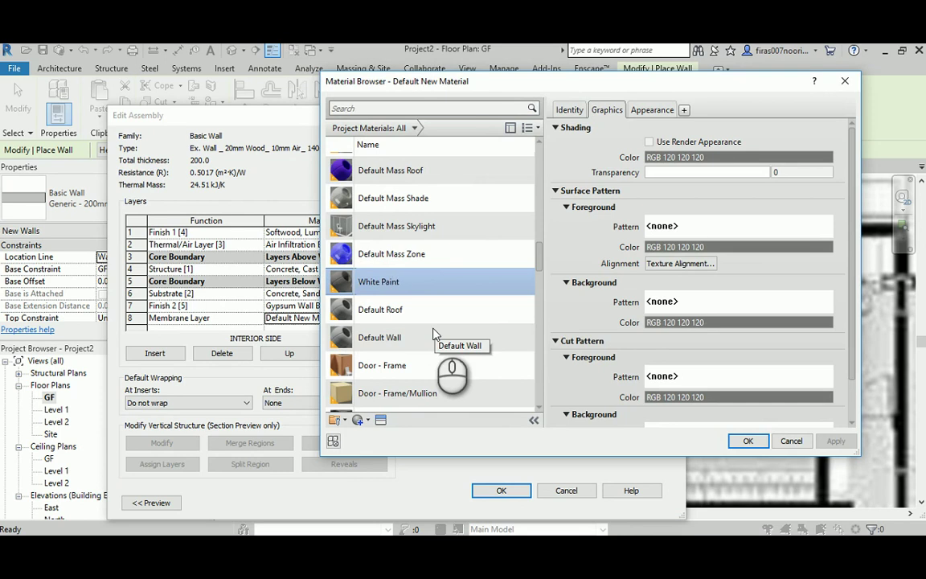
Set the White Paint material's shading colour and surface pattern foreground colour to white, RGB 255 255 255.
left_click(750, 158)
left_click(573, 246)
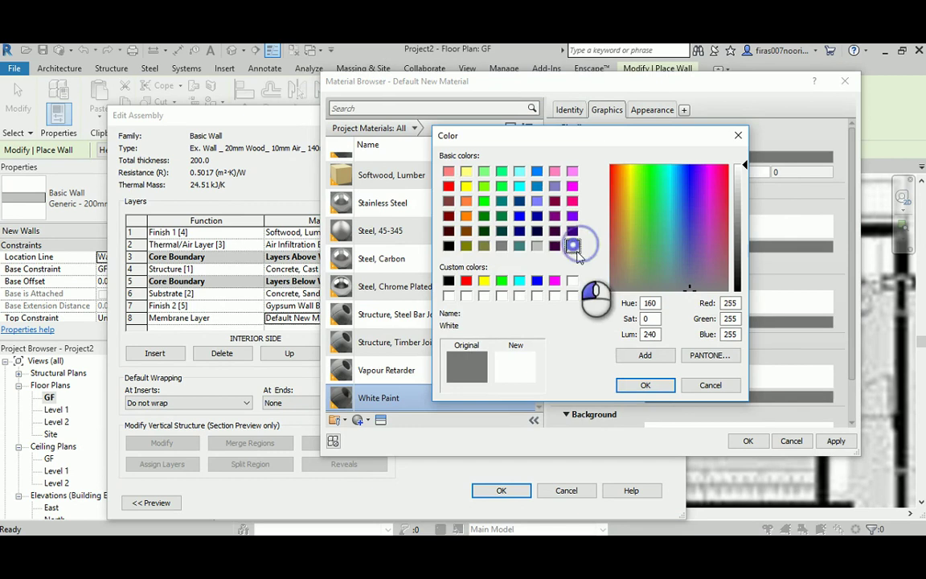
left_click(644, 386)
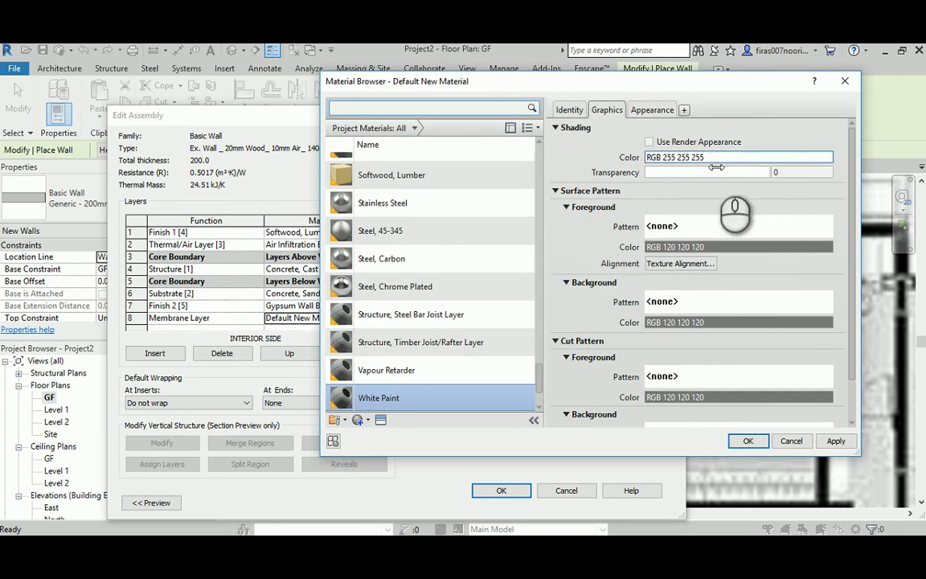
left_click(740, 246)
left_click(571, 246)
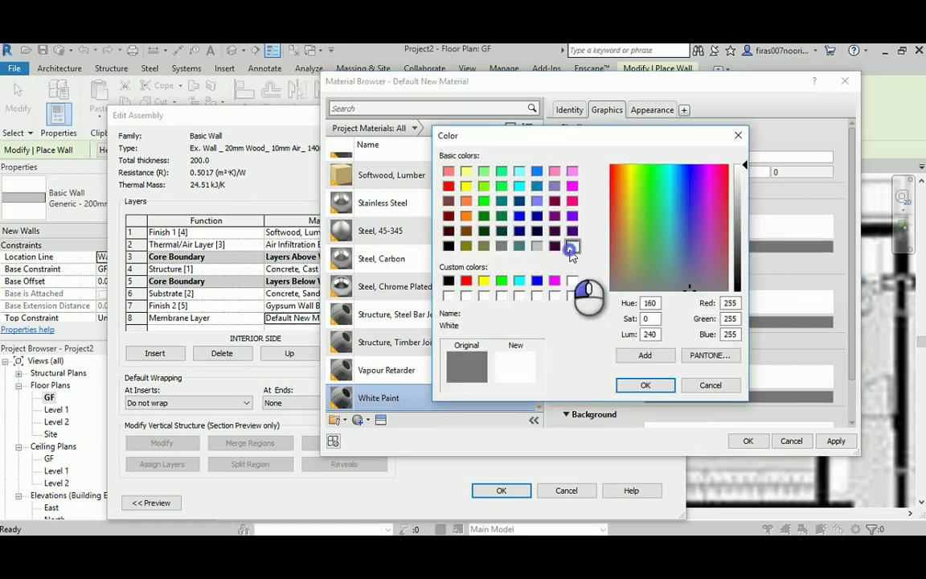
left_click(645, 385)
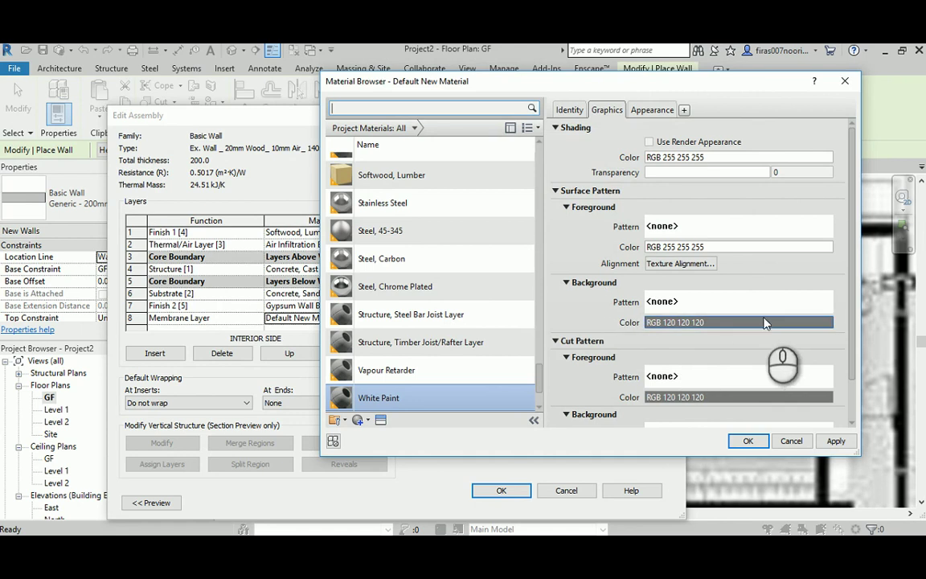
Try to set the surface pattern background colour to white, and assign White Paint to the Membrane Layer.
left_click(768, 329)
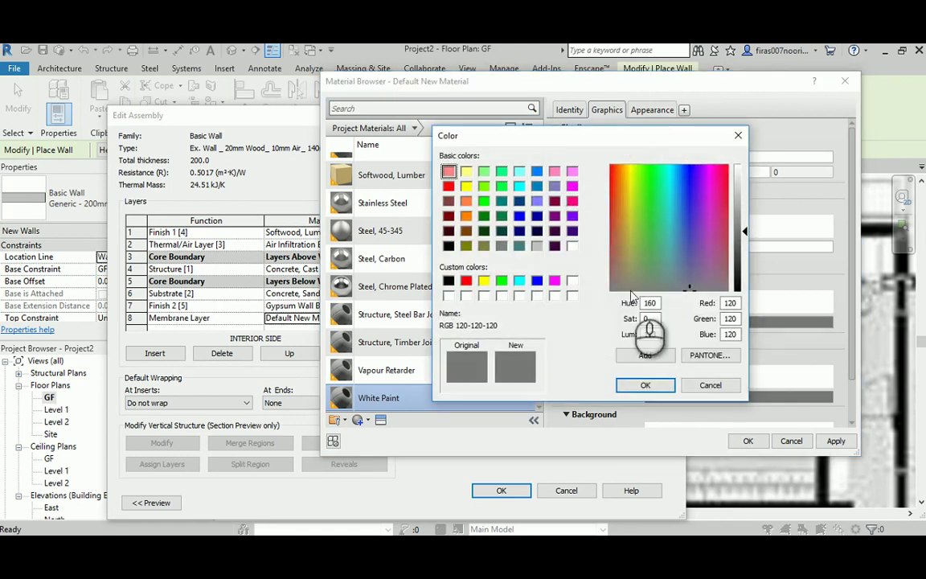
left_click(572, 246)
left_click(646, 385)
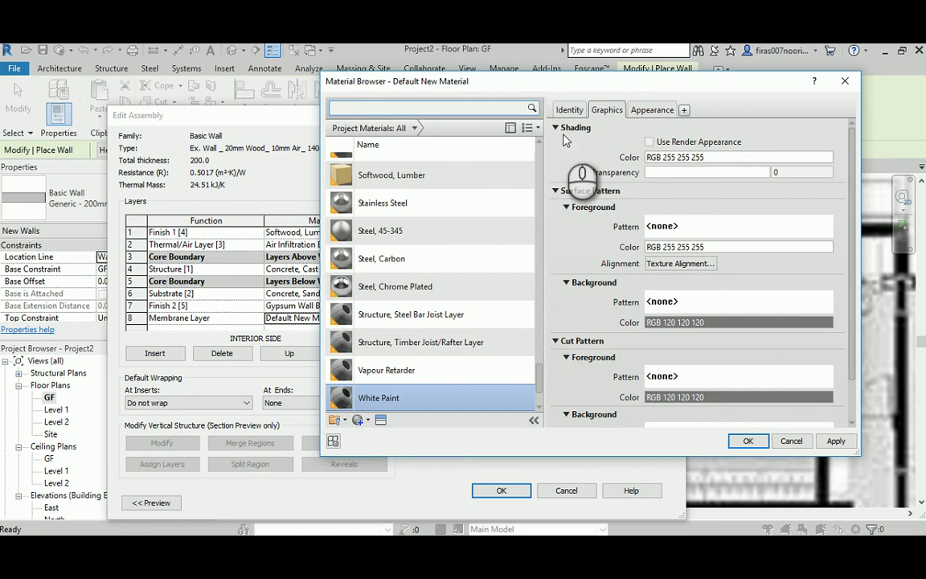
left_click(747, 441)
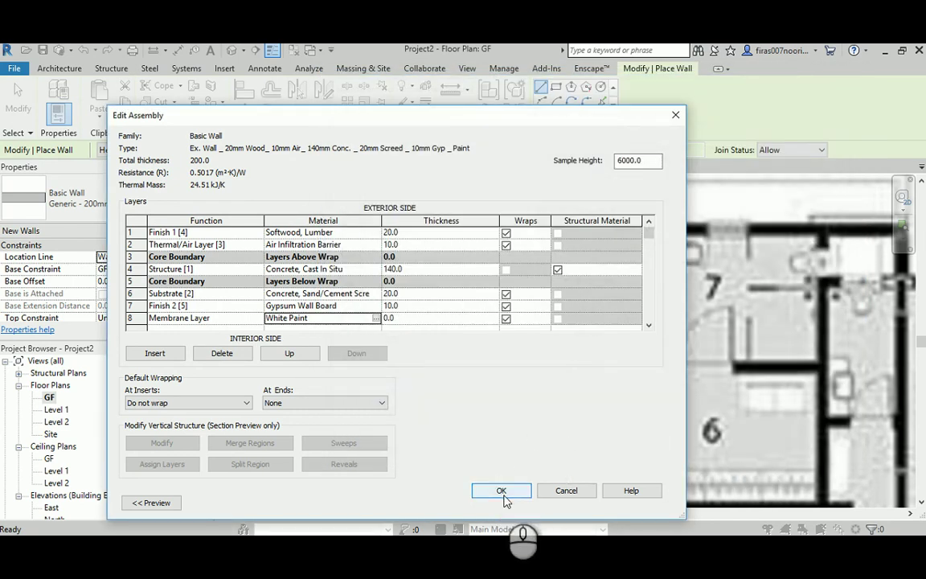
Try to accept the wall assembly with the White Paint layer's function set to Finish 2 [5].
left_click(414, 306)
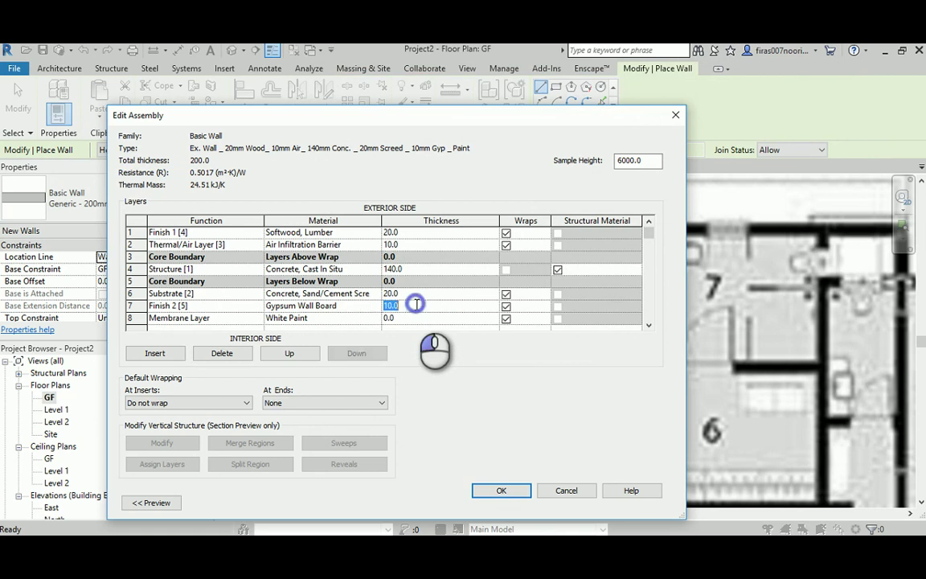
left_click(254, 320)
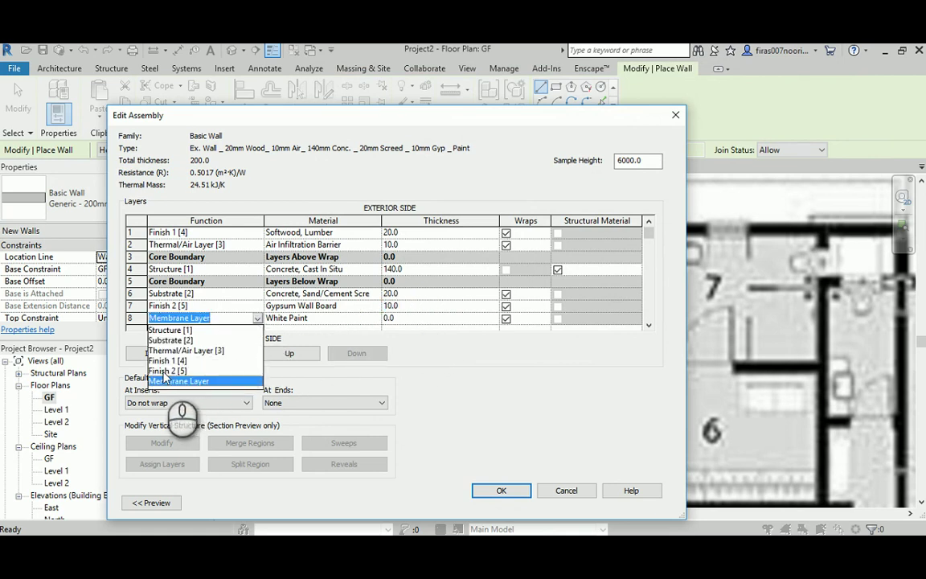
left_click(165, 372)
left_click(211, 306)
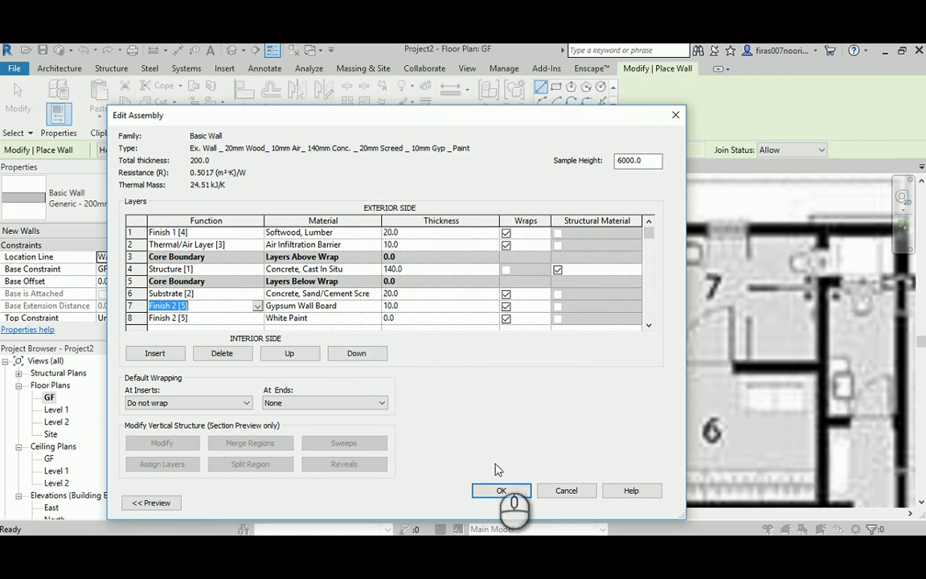
left_click(497, 492)
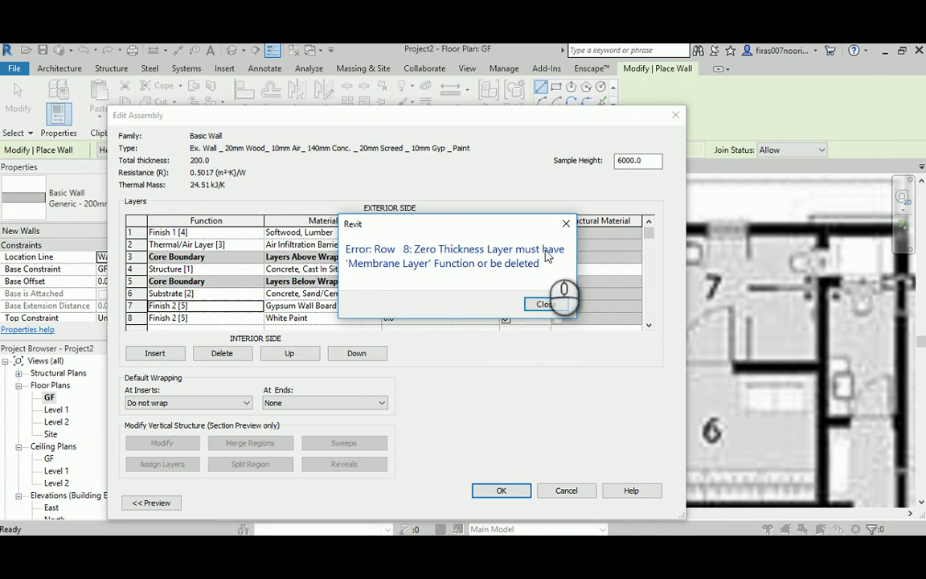
left_click(542, 309)
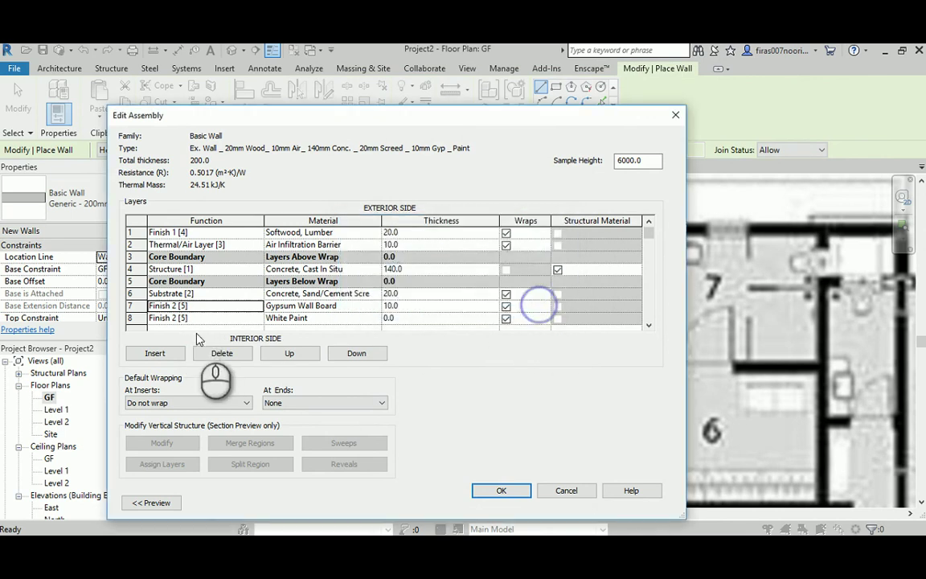
left_click(500, 488)
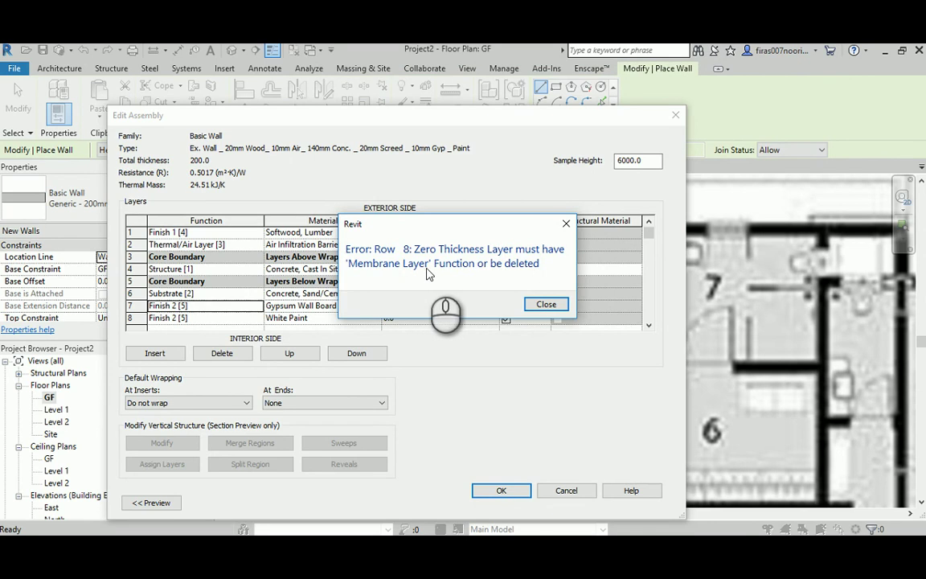
left_click(544, 310)
Set the White Paint layer's function to Membrane Layer and accept the wall assembly and its type properties.
left_click(257, 318)
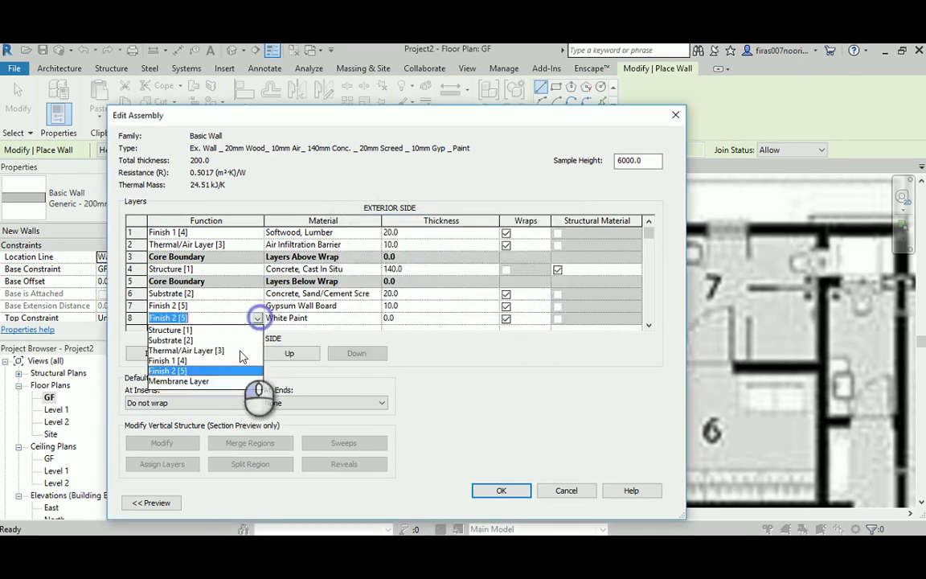
left_click(175, 380)
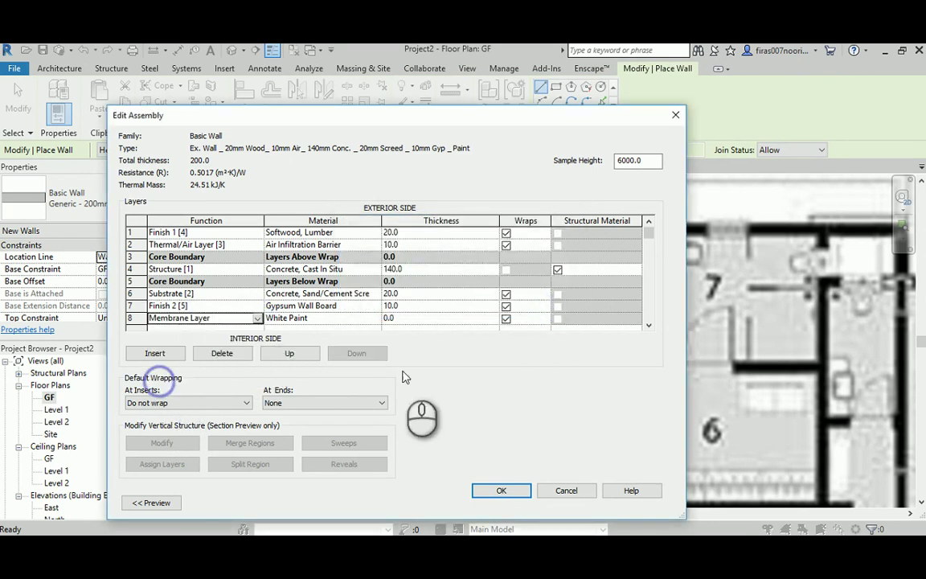
left_click(499, 489)
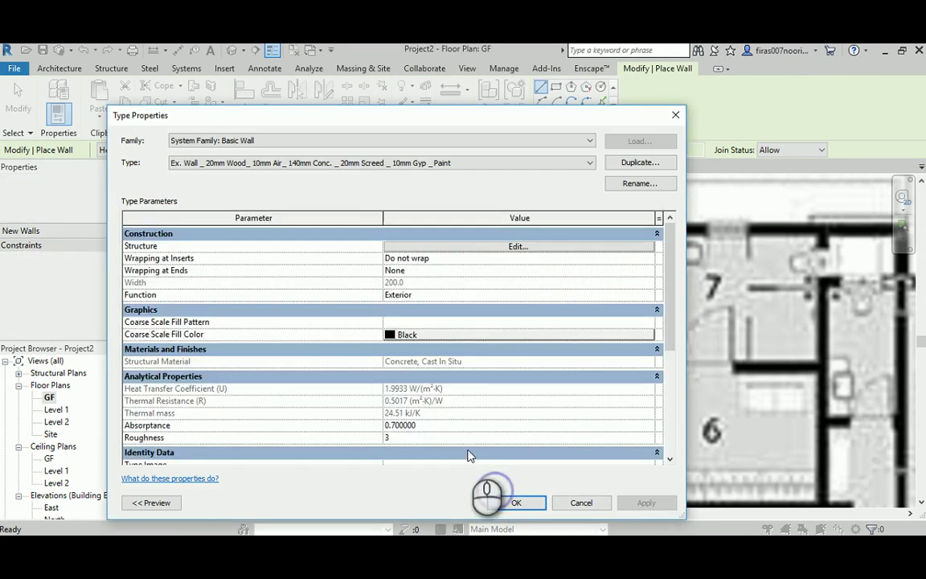
left_click(513, 503)
Draw a straight exterior wall over the plan image from room 5's upper outer corner down to room 14's lower outer corner.
scroll(313, 236, "up", 1)
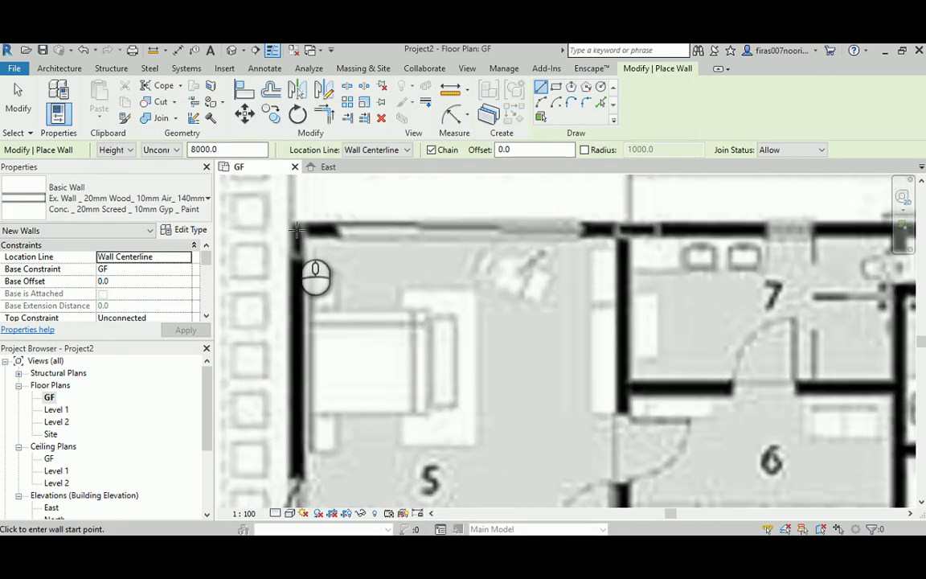
left_click(297, 230)
scroll(296, 223, "down", 3)
scroll(308, 273, "up", 3)
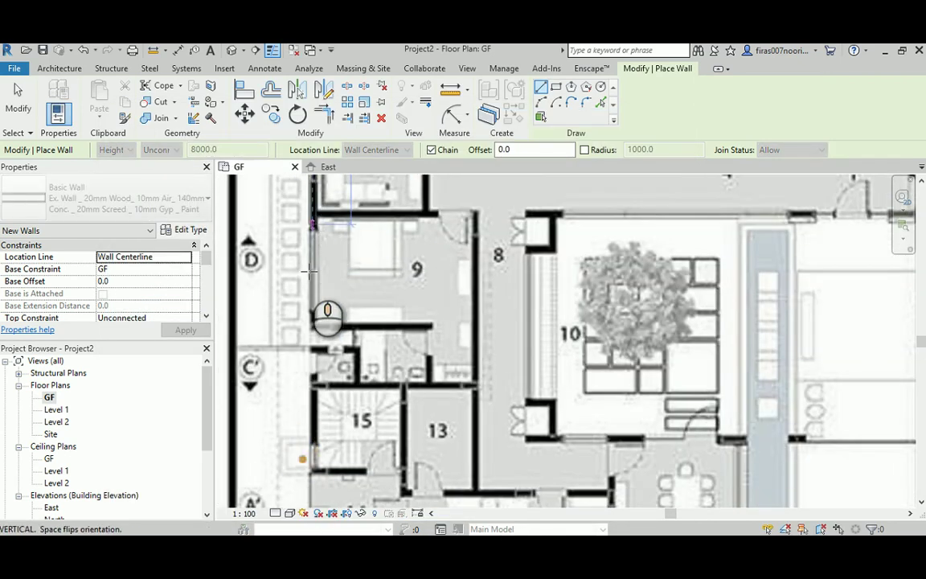
middle_click_drag(294, 443, 331, 246)
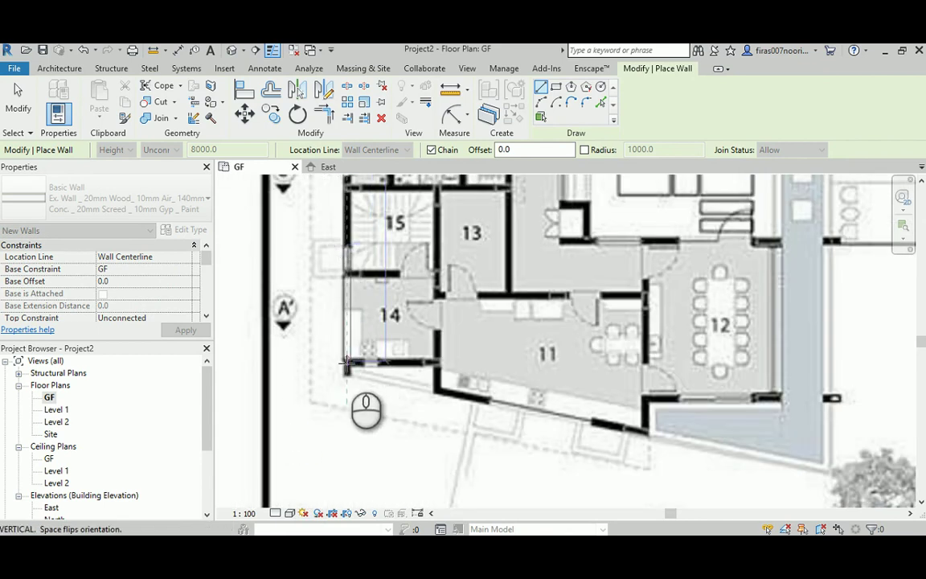
left_click(348, 366)
right_click(409, 315)
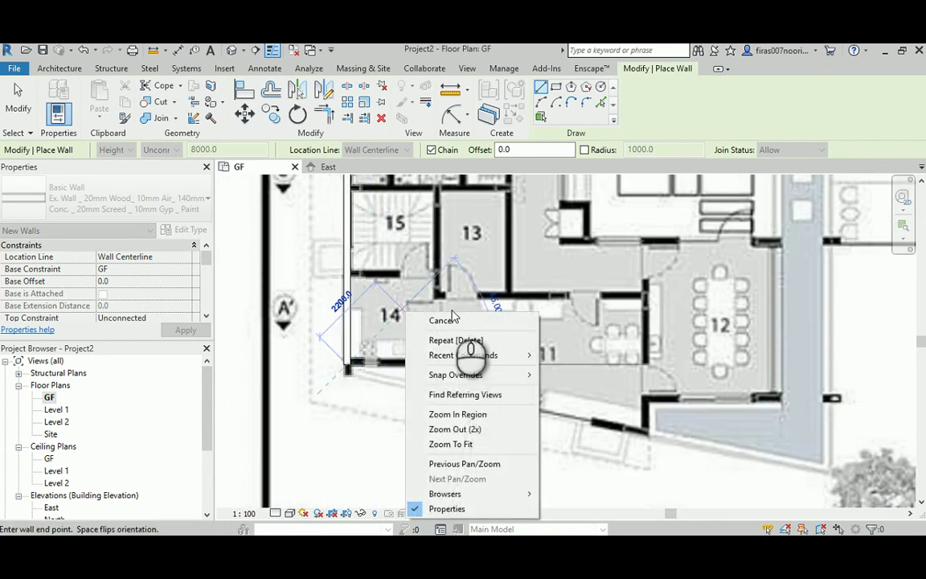
left_click(443, 320)
right_click(414, 297)
left_click(424, 304)
Set the detail level of the GF floor plan view to Fine.
scroll(349, 369, "up", 4)
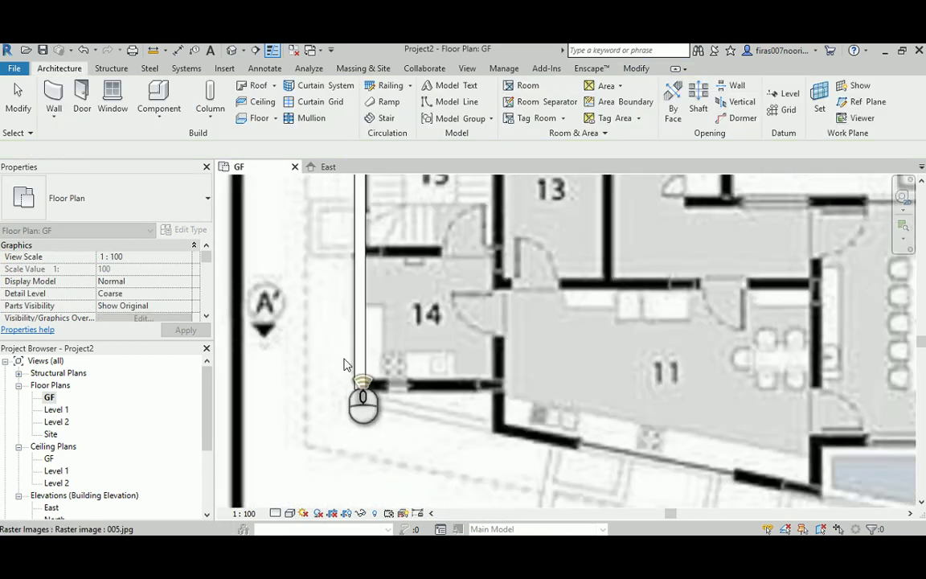
left_click(276, 513)
left_click(291, 497)
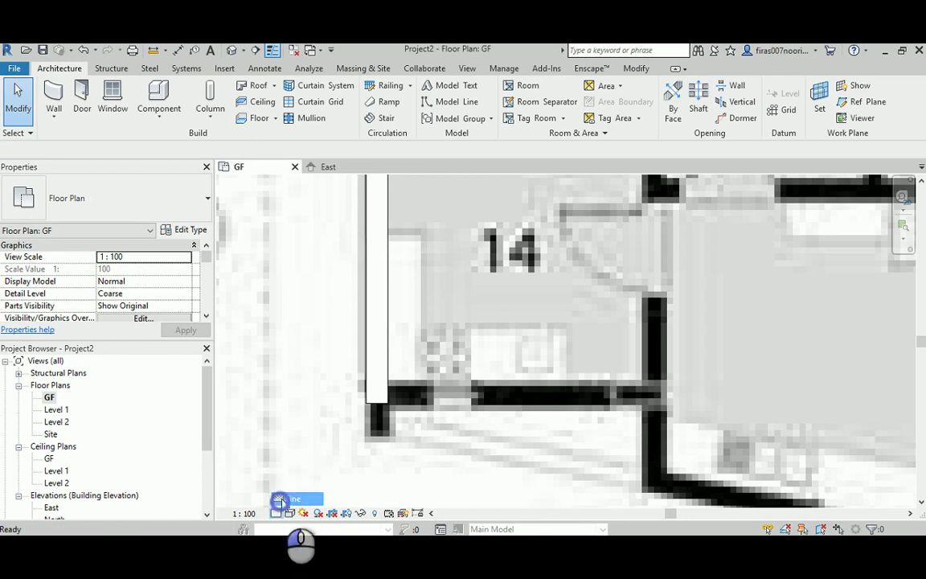
Examine the new wall's material layers close up and its run over the plan image.
scroll(434, 346, "up", 4)
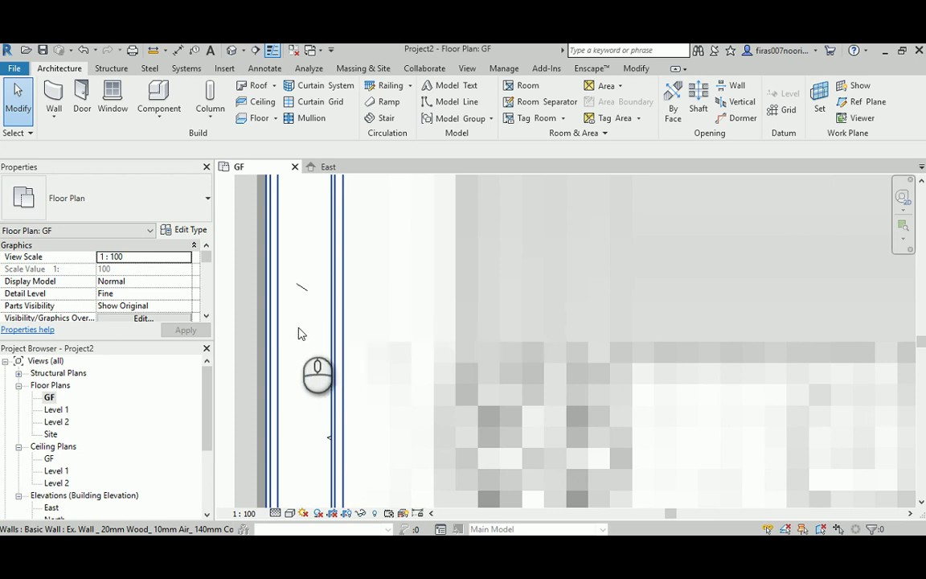
left_click(344, 317)
left_click(424, 314)
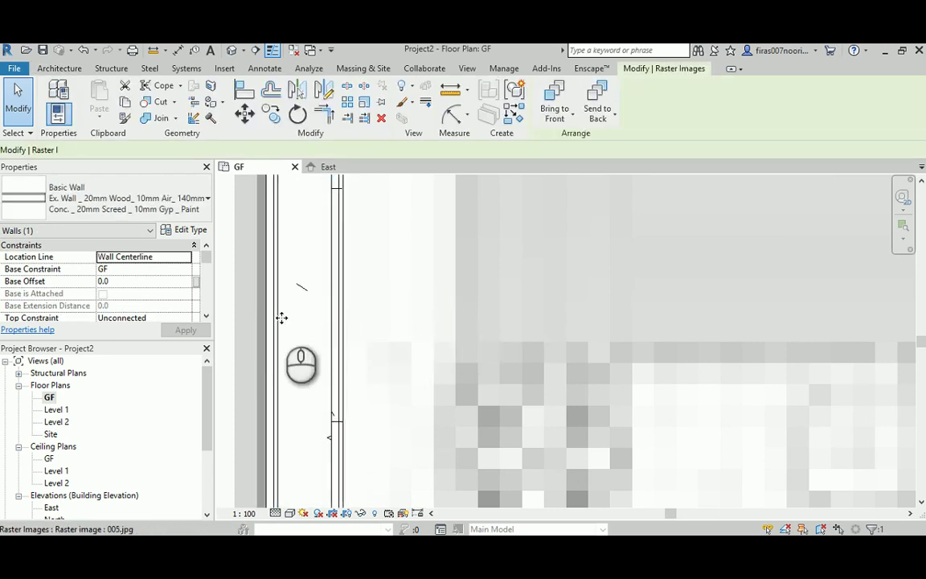
scroll(319, 334, "down", 7)
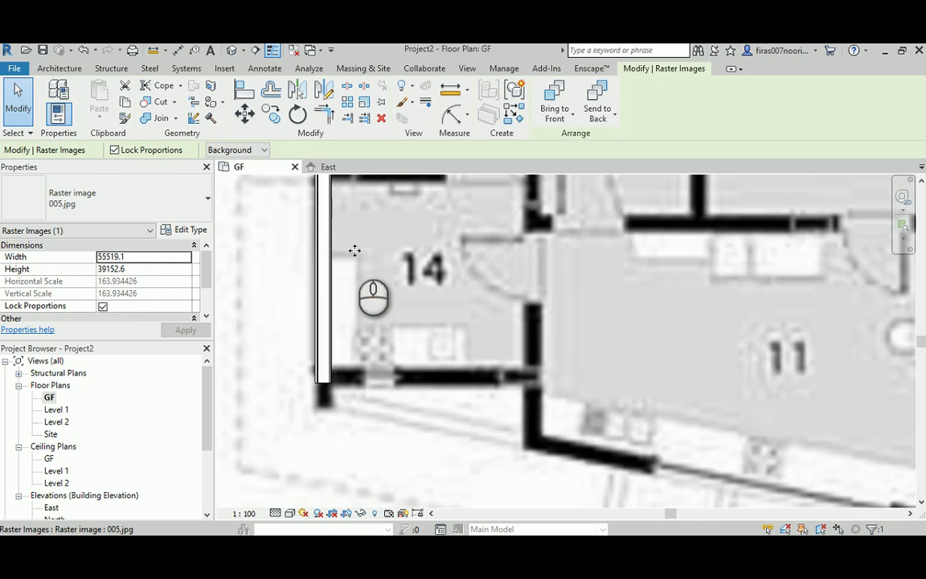
middle_click_drag(366, 254, 378, 481)
scroll(371, 424, "down", 1)
scroll(358, 402, "down", 2)
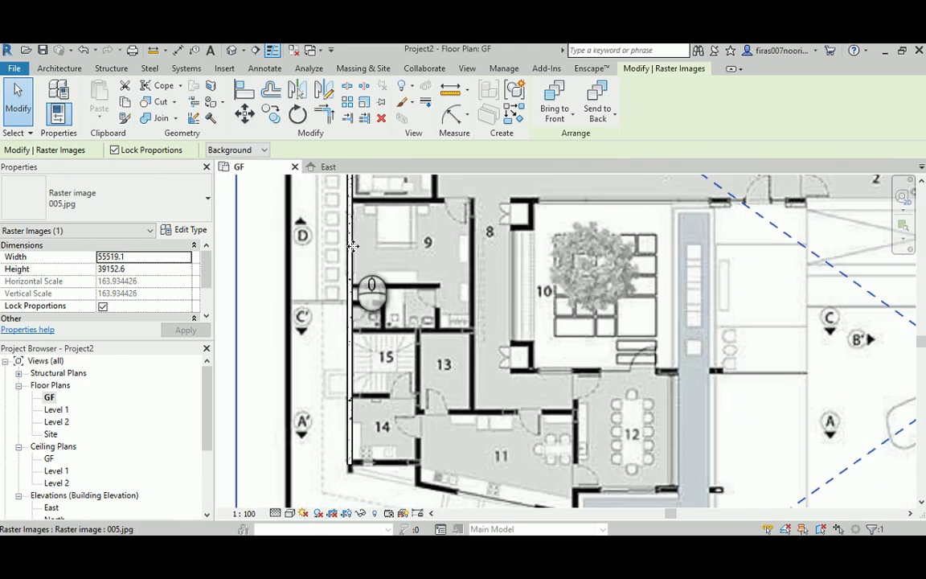
middle_click_drag(396, 242, 406, 373)
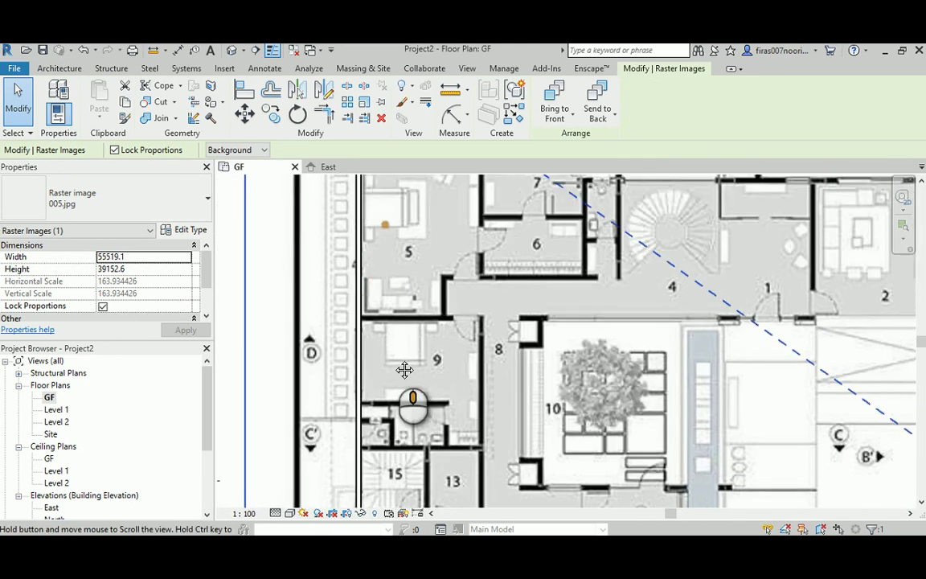
Set the length of the existing exterior wall running beside rooms 5 and 9 to 16000 mm.
middle_click_drag(351, 233, 358, 368)
scroll(357, 287, "up", 5)
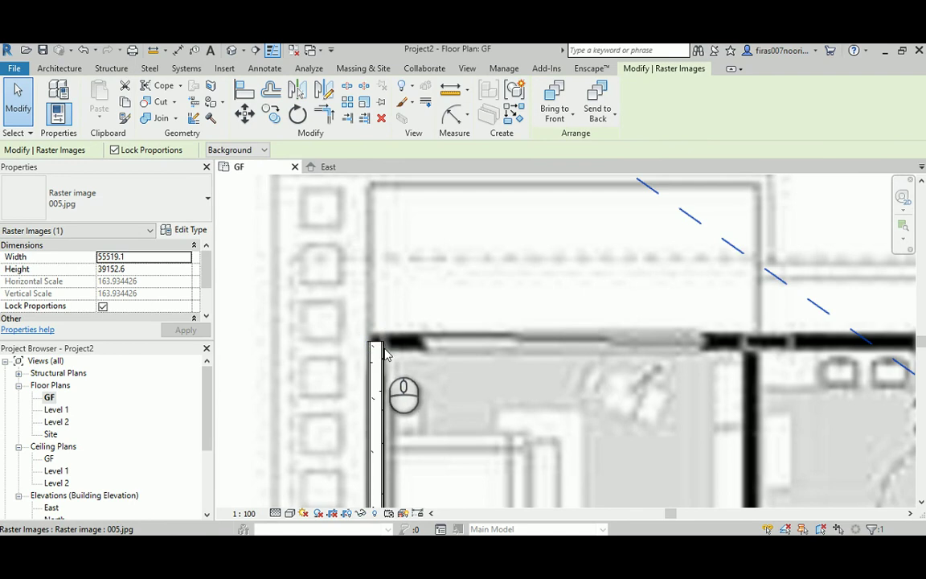
key("Escape")
left_click(382, 351)
middle_click_drag(452, 390, 441, 242)
middle_click_drag(448, 303, 447, 193)
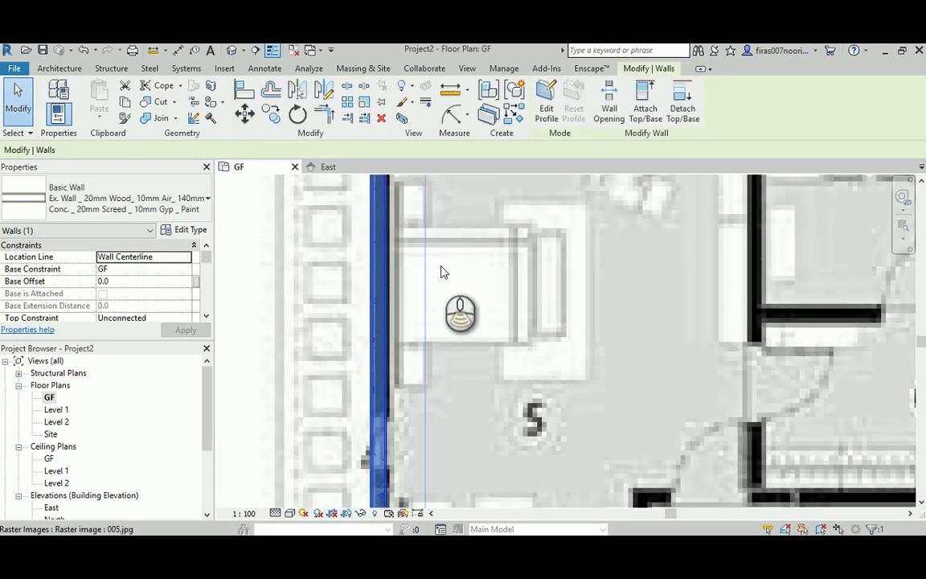
scroll(442, 266, "down", 2)
middle_click_drag(451, 399, 450, 209)
scroll(449, 410, "up", 2)
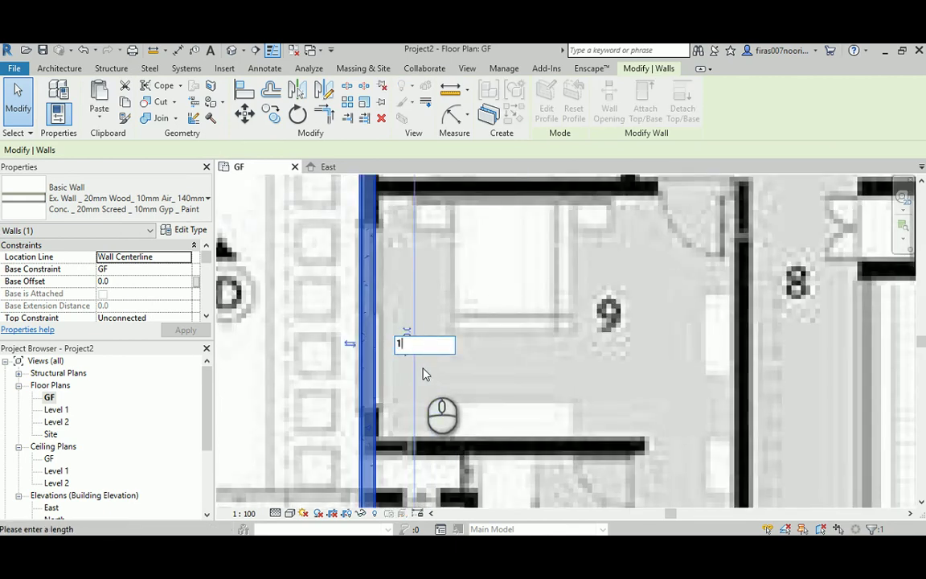
key("Return")
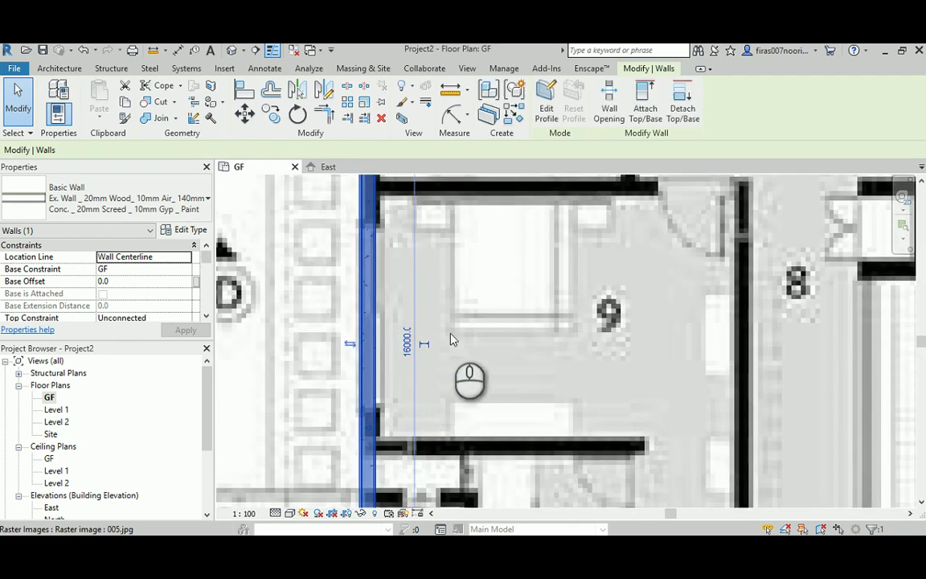
Draw a matching exterior wall about 9500 mm long from room 5's upper outer corner, above rooms 5 and 7, to the corner beside the spiral stair.
scroll(496, 305, "down", 5)
scroll(243, 396, "down", 2)
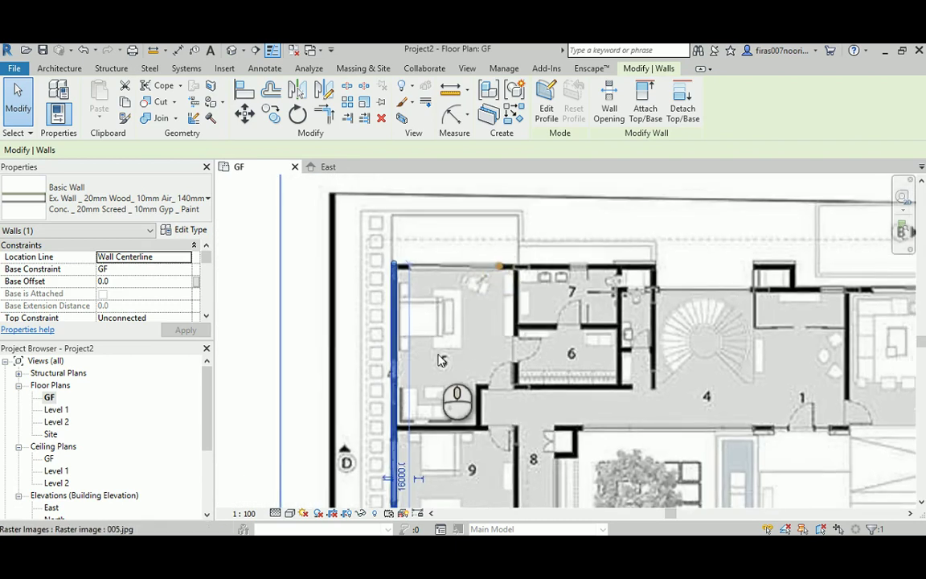
scroll(394, 274, "up", 3)
scroll(390, 255, "up", 3)
right_click(369, 222)
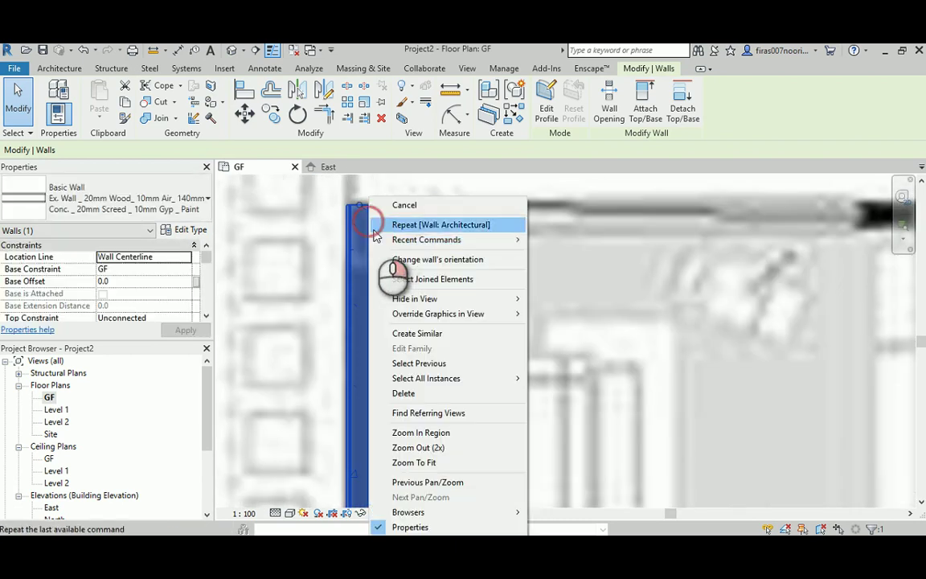
left_click(414, 335)
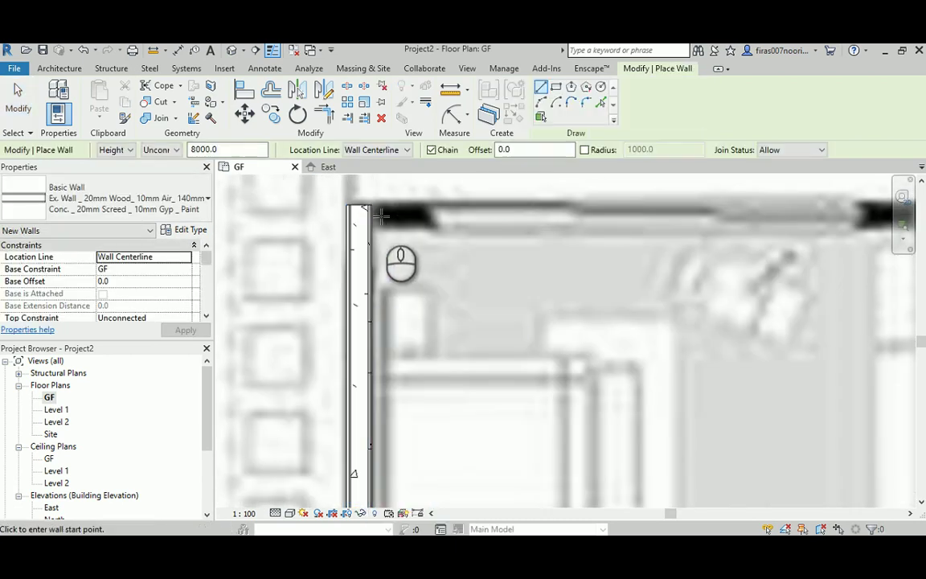
left_click(449, 213)
scroll(450, 213, "up", 5)
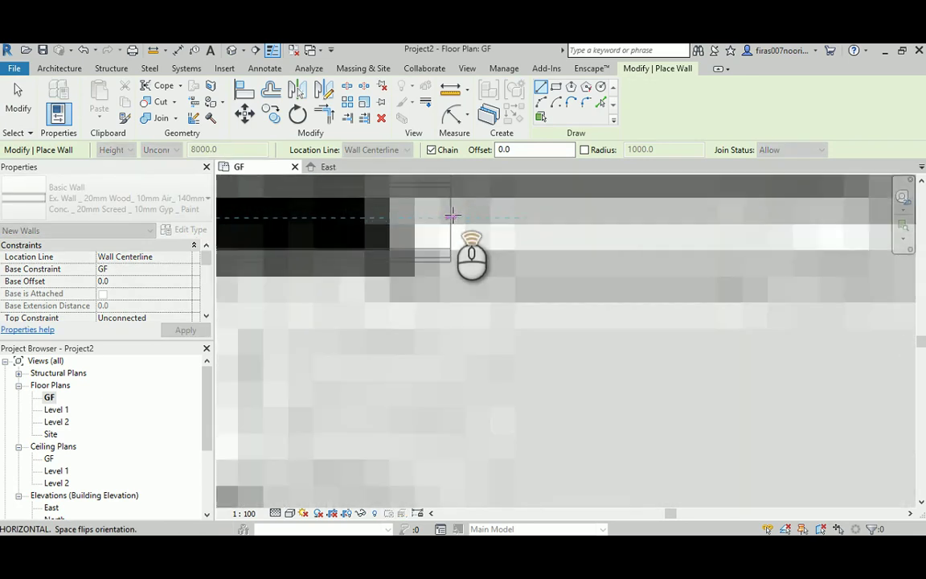
middle_click_drag(453, 215, 452, 267)
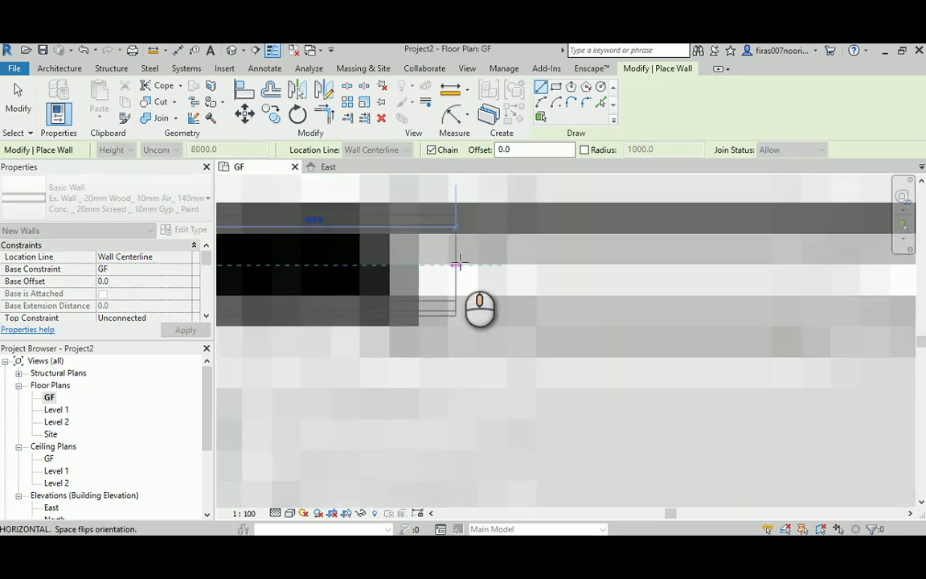
scroll(458, 264, "down", 2)
scroll(458, 262, "down", 3)
middle_click_drag(699, 268, 373, 264)
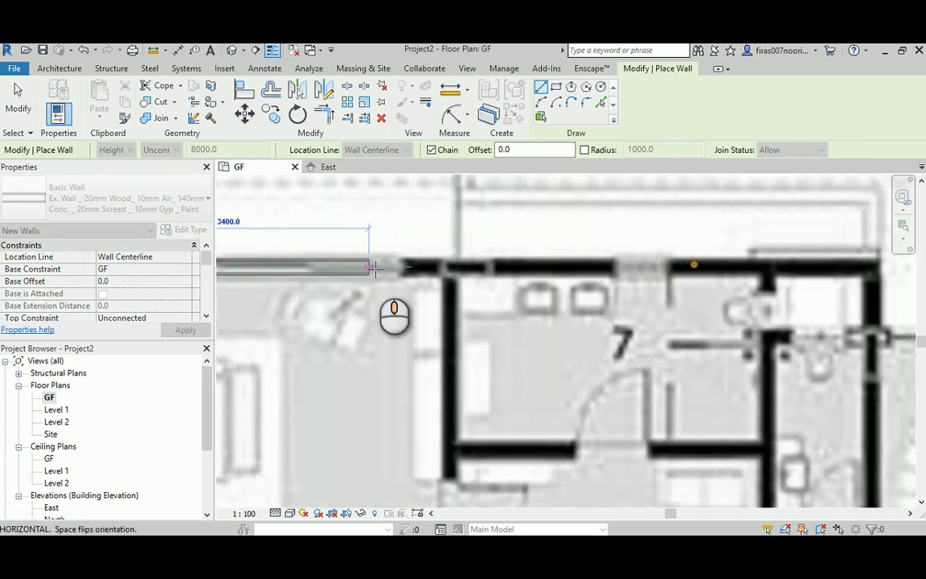
scroll(508, 274, "down", 1)
scroll(508, 273, "down", 1)
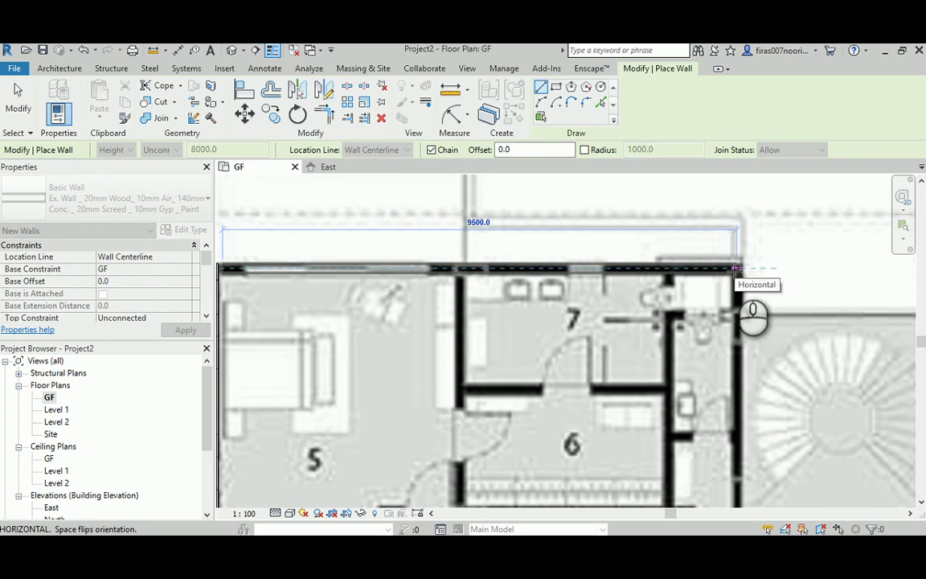
left_click(737, 268)
key("Escape")
key("Escape")
Join the two exterior walls at room 5's outer corner with Trim/Extend to Corner.
middle_click_drag(259, 282, 416, 278)
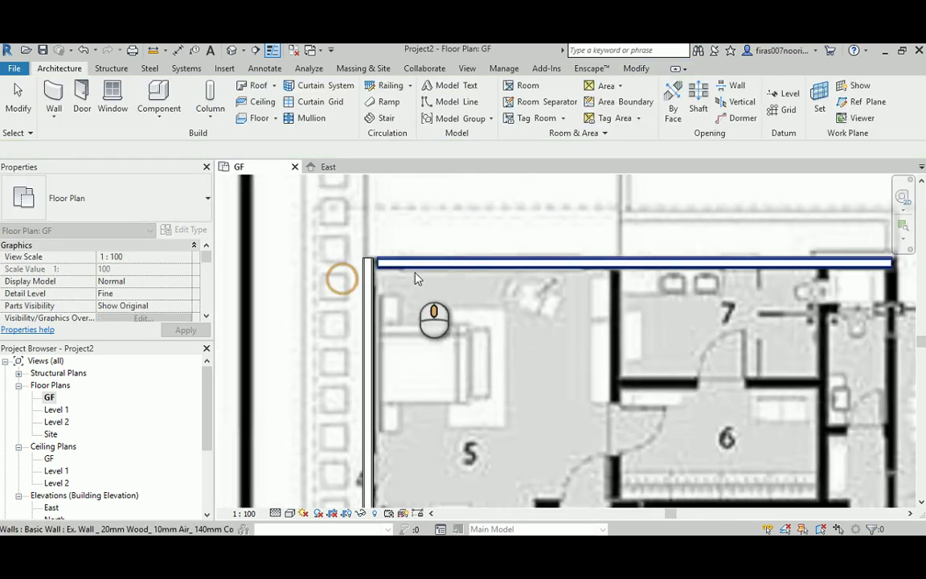
scroll(370, 266, "up", 1)
key("t")
key("r")
left_click(386, 264)
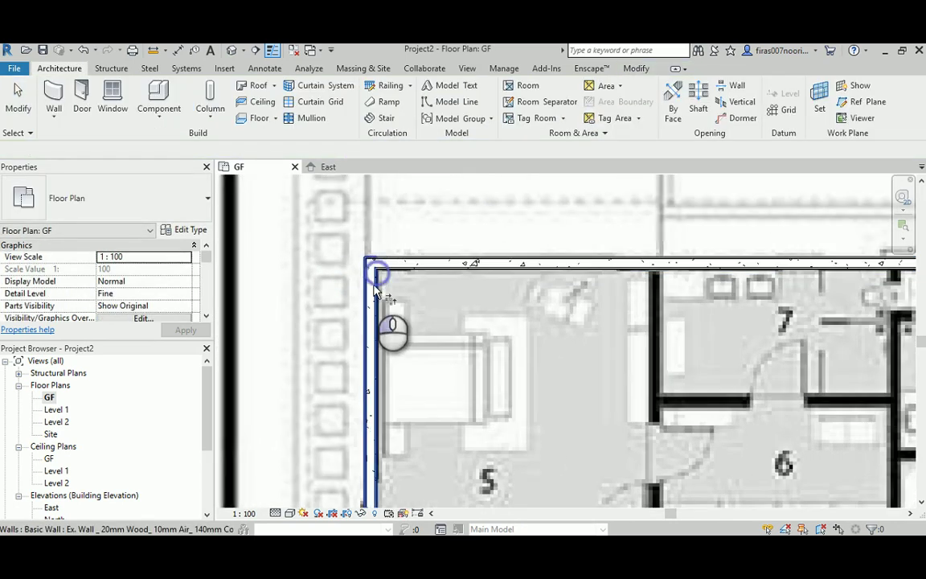
left_click(375, 290)
Draw a short perpendicular wall of the same type from the upper wall's end down to the outer wall line of the stair hall.
left_click(395, 282)
scroll(395, 282, "down", 2)
middle_click_drag(536, 267, 467, 270)
scroll(735, 288, "up", 1)
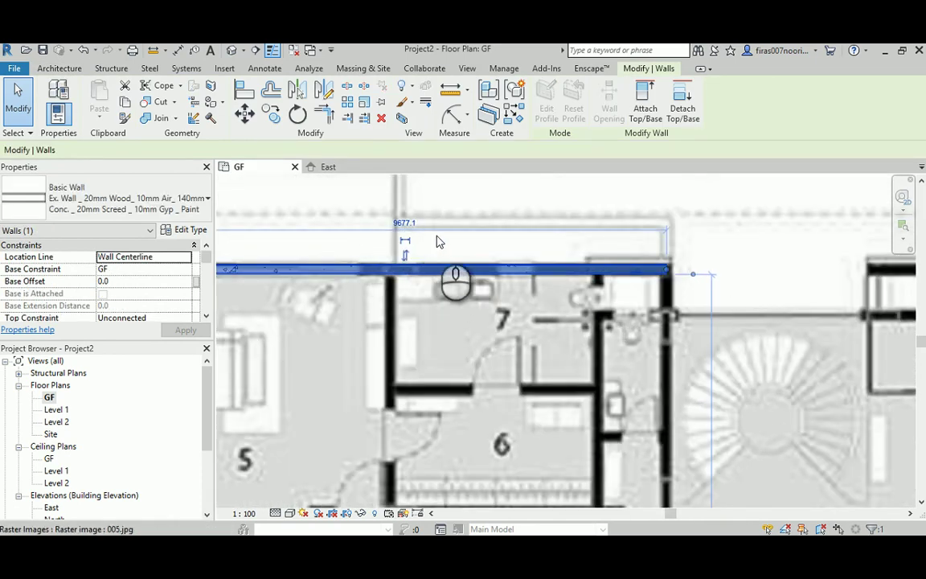
right_click(522, 270)
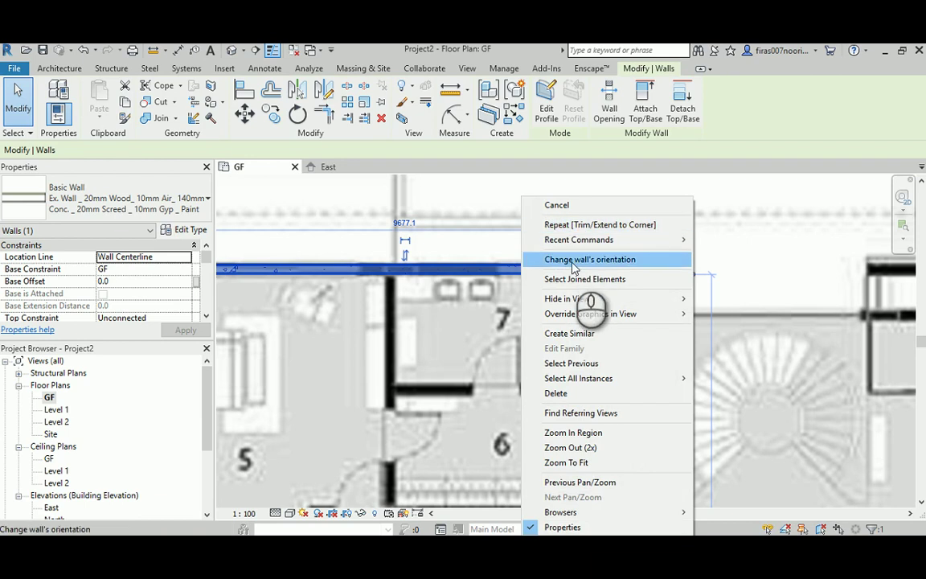
left_click(567, 335)
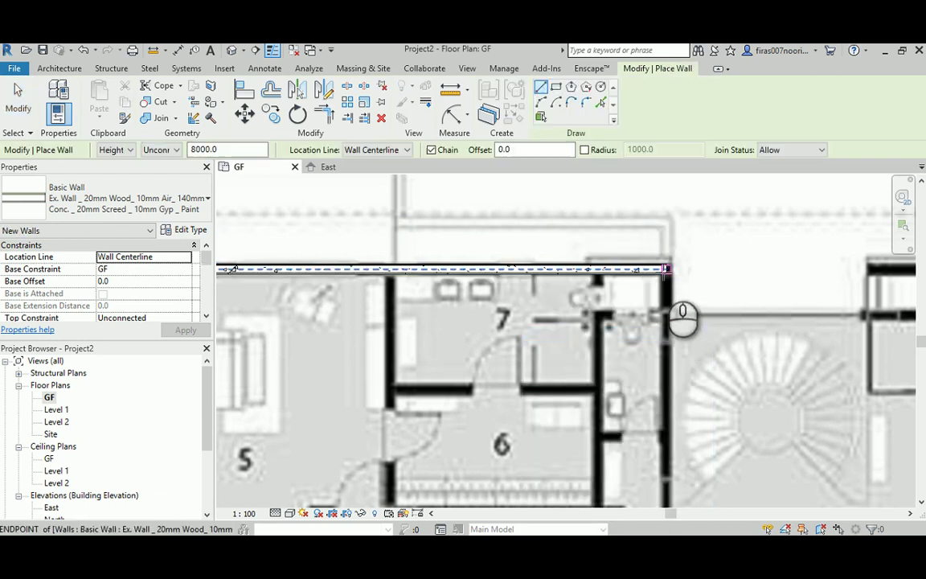
scroll(666, 276, "up", 3)
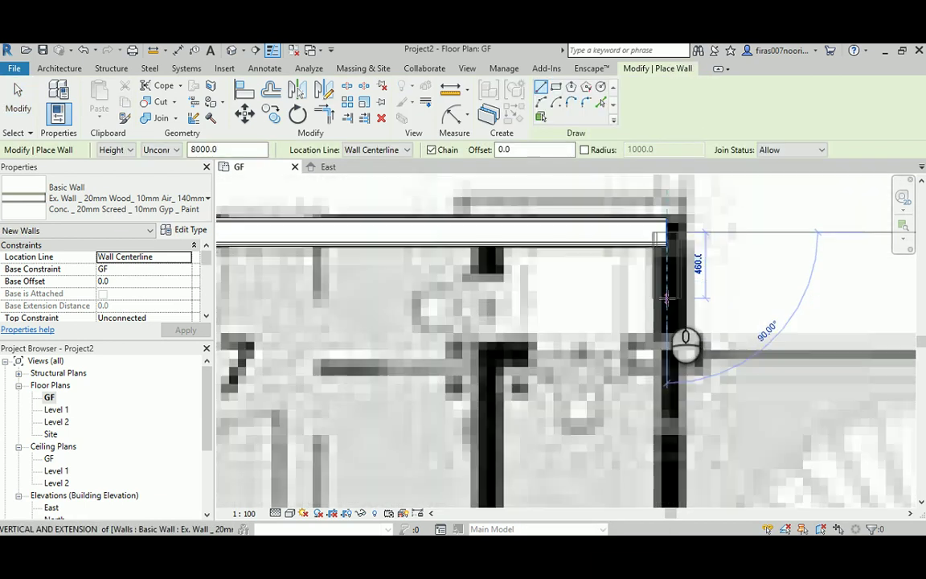
left_click(667, 358)
Continue the wall chain horizontally past the stair hall and rooms 2 and 3 to room 3's upper outer corner.
scroll(667, 354, "down", 2)
middle_click_drag(800, 354, 447, 332)
scroll(520, 331, "down", 2)
middle_click_drag(757, 330, 543, 319)
middle_click_drag(726, 320, 647, 318)
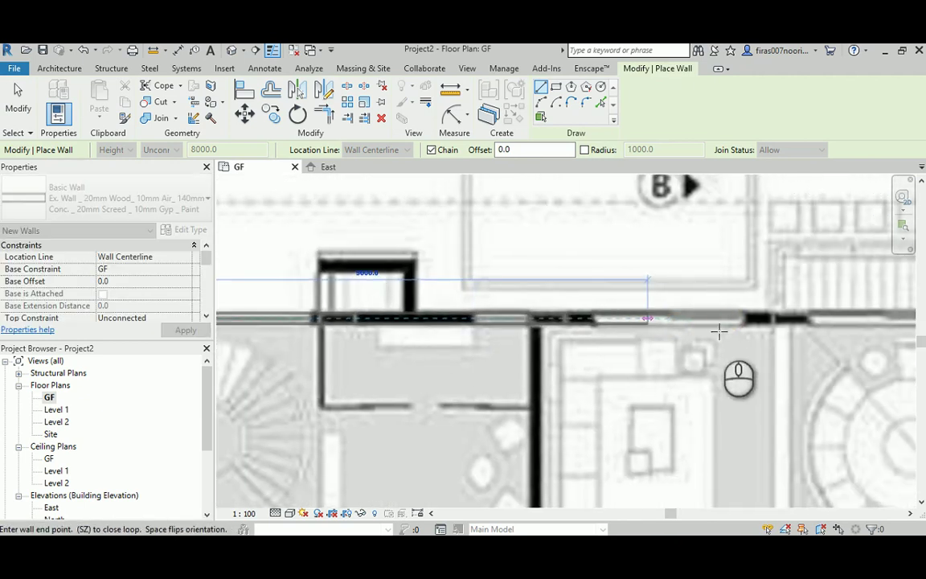
middle_click_drag(719, 332, 562, 321)
middle_click_drag(840, 315, 698, 306)
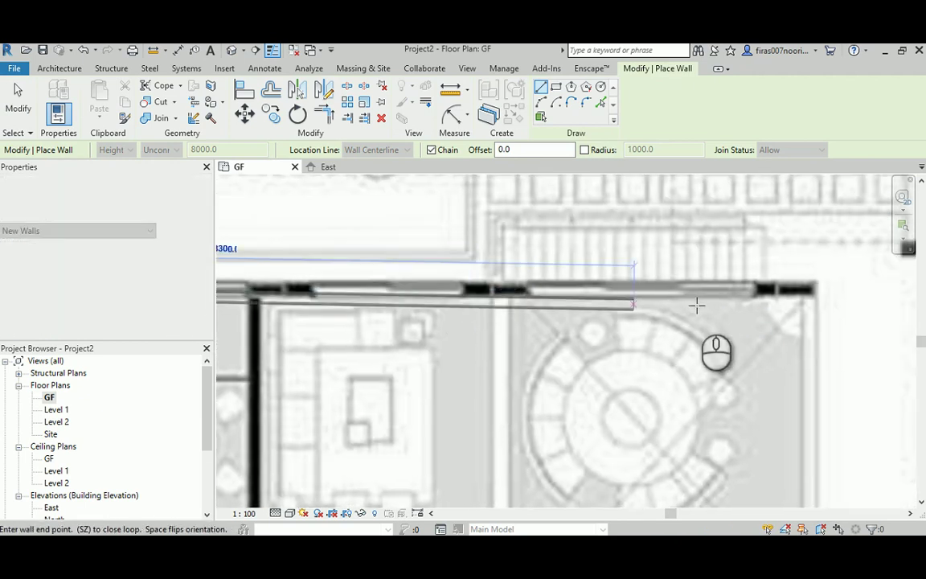
left_click(809, 291)
Draw the outer side wall of room 3 downward, about 5700 mm long, and end the wall chain.
middle_click_drag(797, 407, 737, 384)
scroll(737, 383, "down", 1)
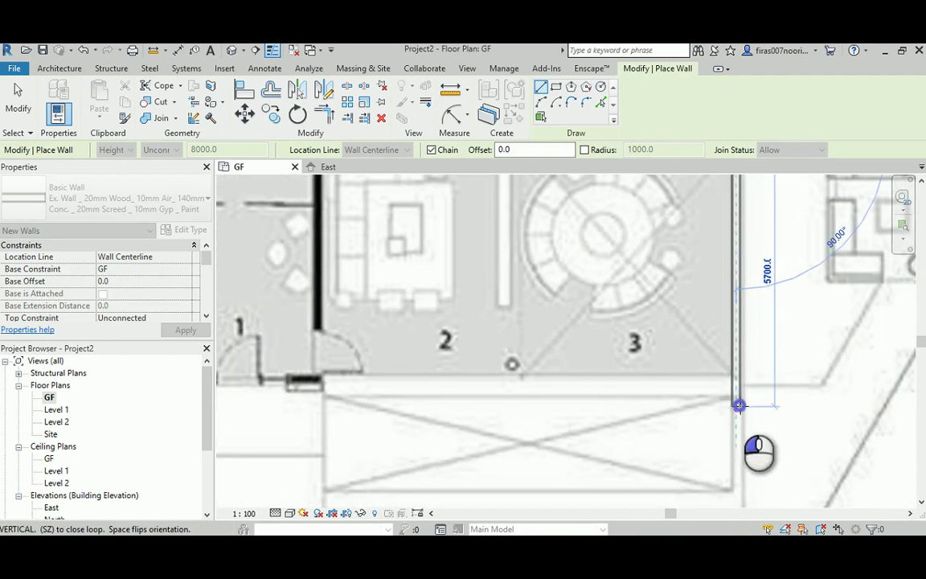
left_click(740, 405)
scroll(739, 407, "down", 1)
key("Escape")
key("Escape")
Draw a matching wall about 2500 mm long along room 14's lower edge and a short return down to room 11's sloped wall.
middle_click_drag(349, 365, 561, 283)
scroll(327, 341, "down", 2)
middle_click_drag(301, 395, 311, 226)
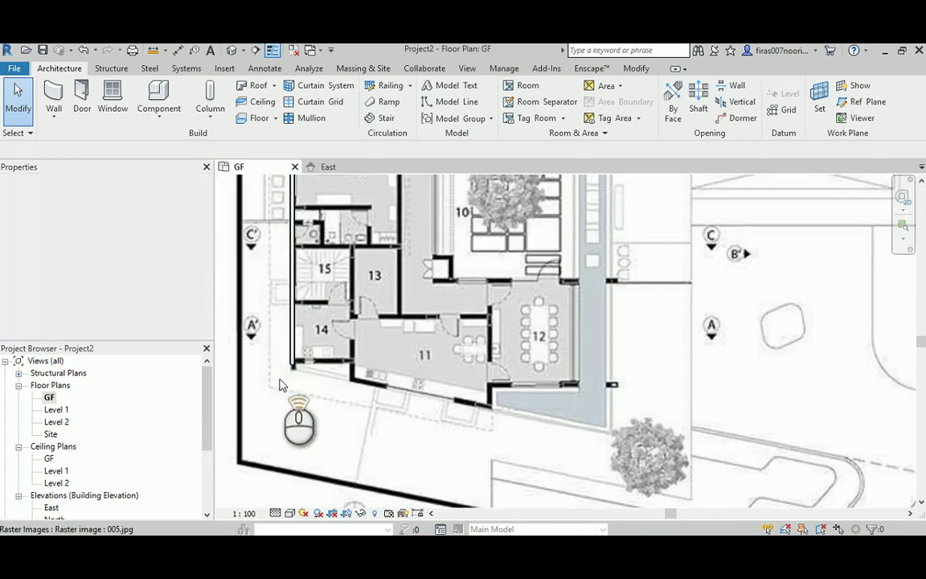
scroll(281, 385, "up", 5)
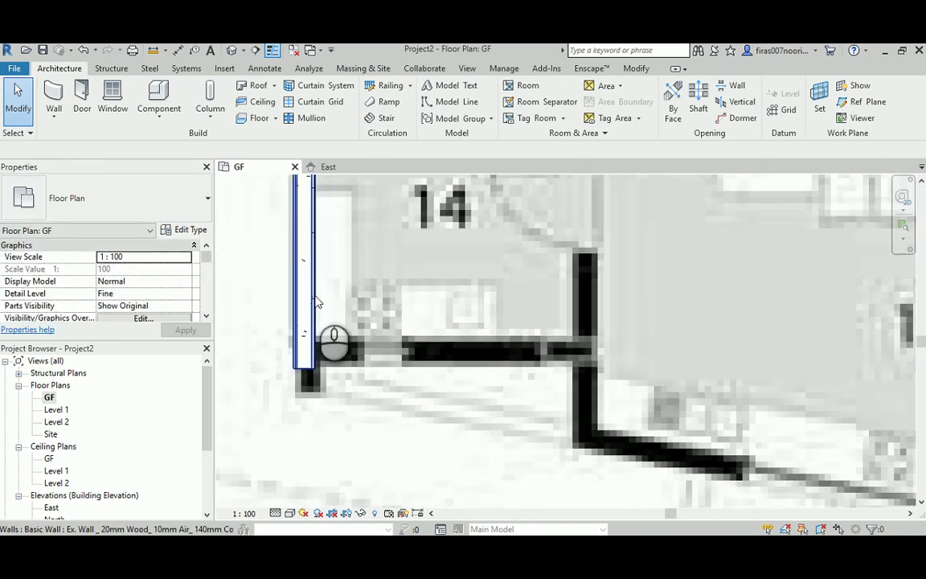
right_click(315, 301)
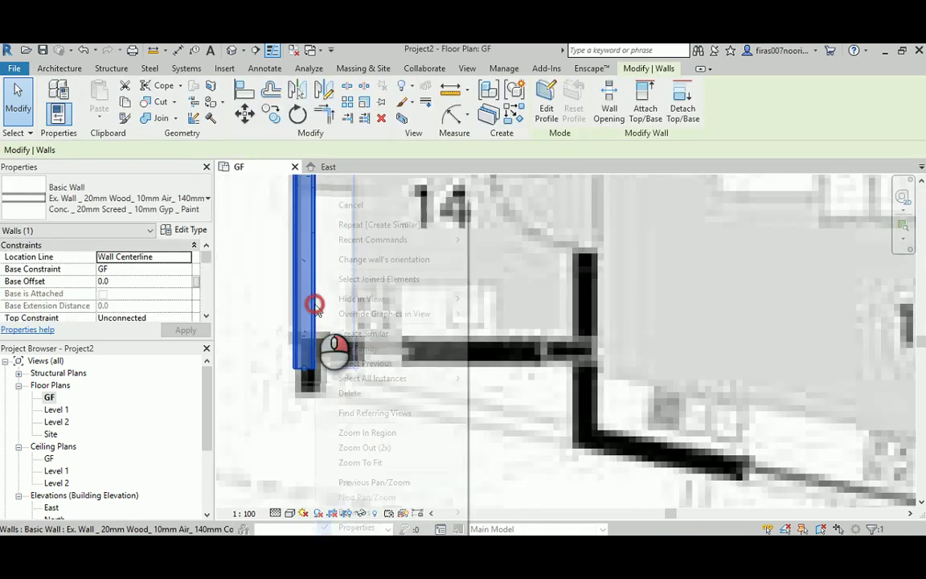
left_click(354, 333)
scroll(304, 360, "up", 1)
left_click(303, 349)
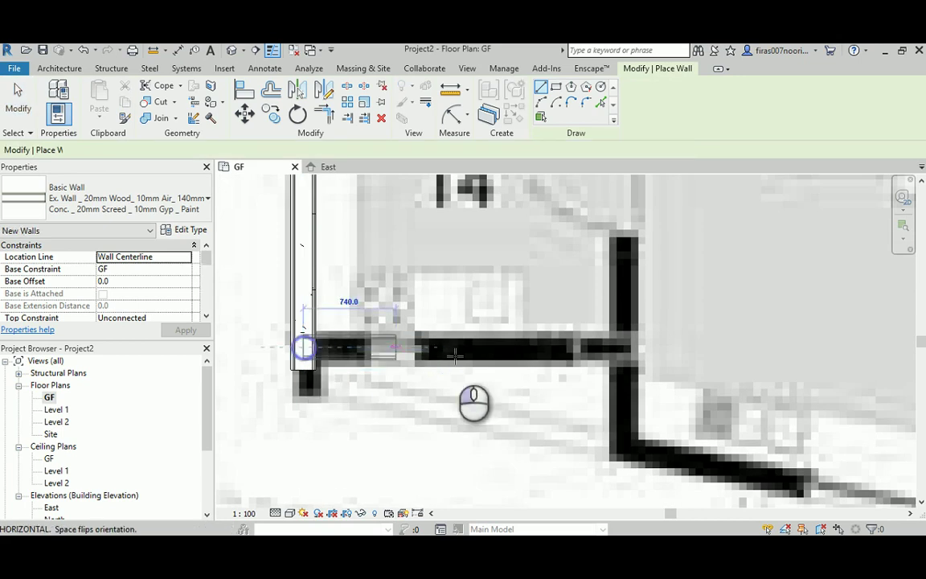
scroll(616, 347, "up", 3)
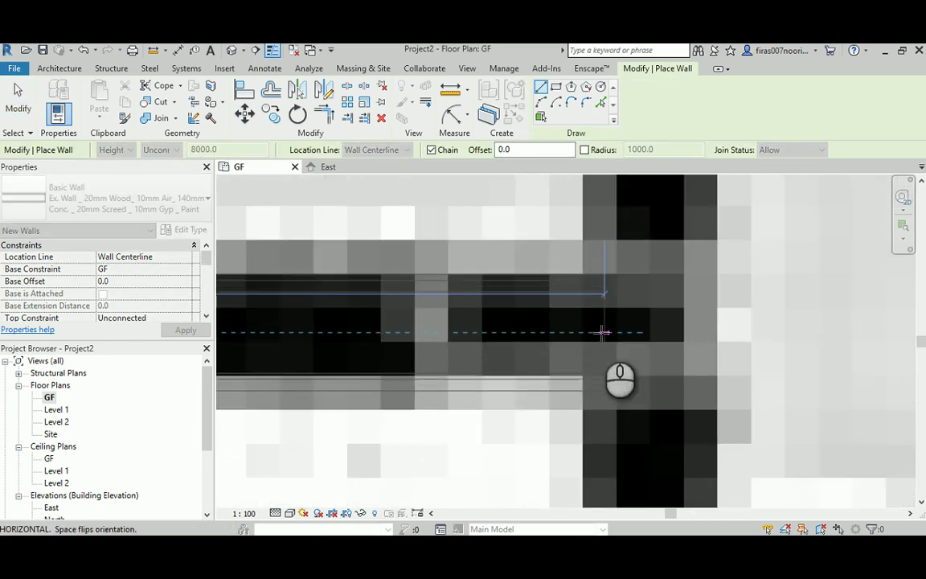
scroll(603, 332, "down", 3)
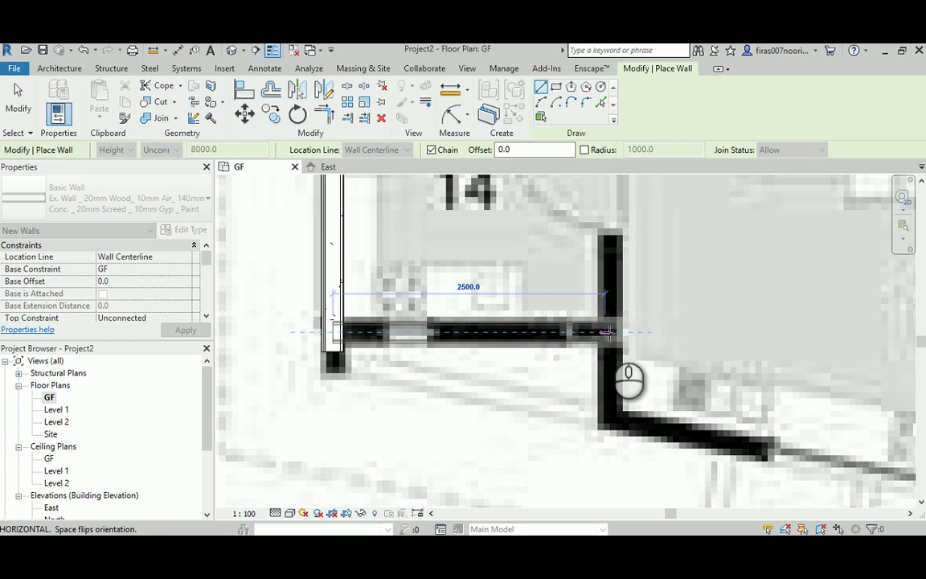
left_click(608, 332)
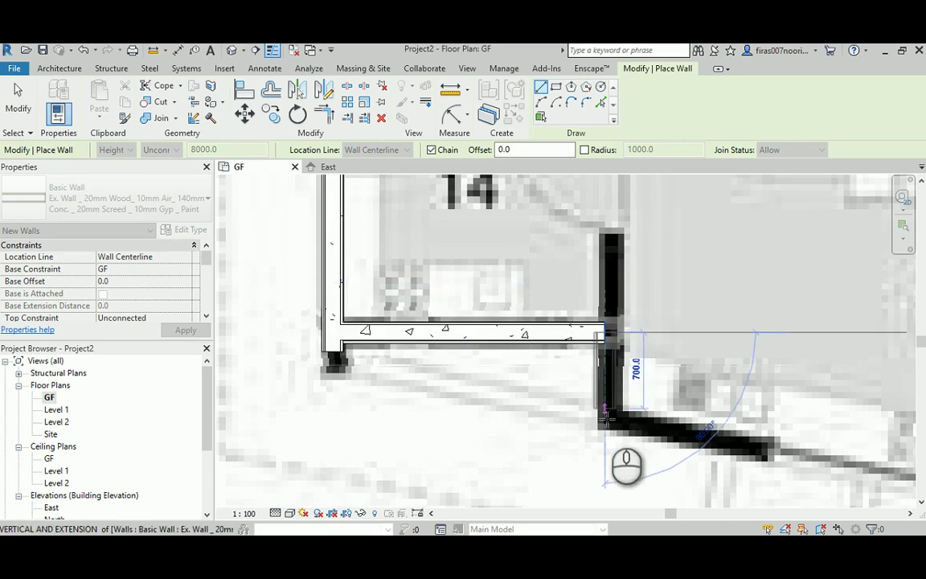
left_click(605, 424)
Draw the sloped wall along room 11's outer edge, about 6100 mm long, and the short wall up to room 12's lower corner.
middle_click_drag(724, 450, 440, 367)
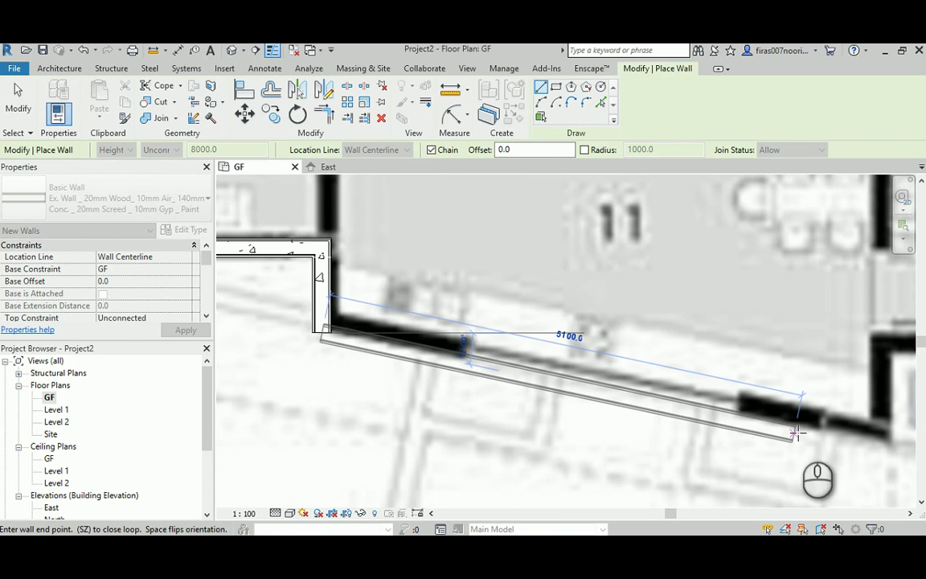
middle_click_drag(796, 434, 636, 412)
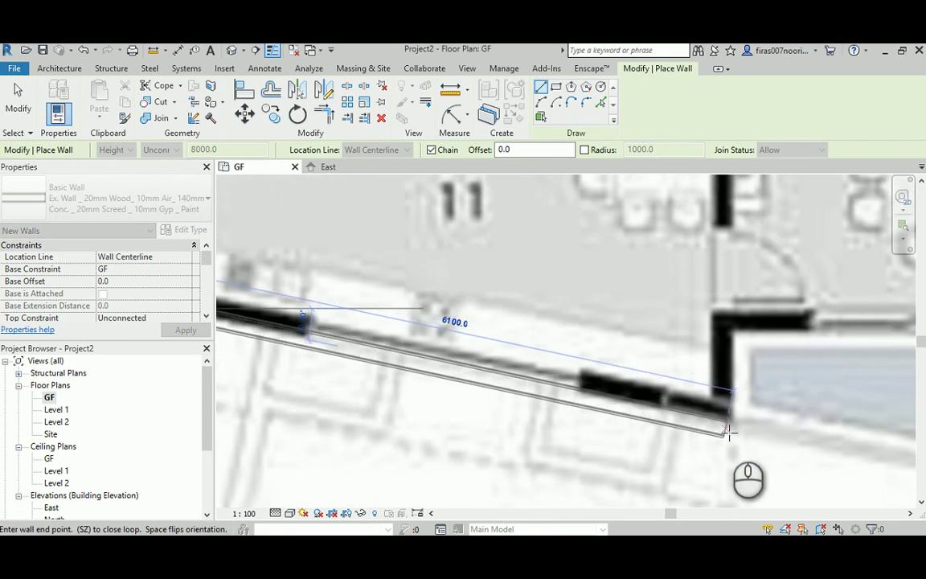
left_click(728, 433)
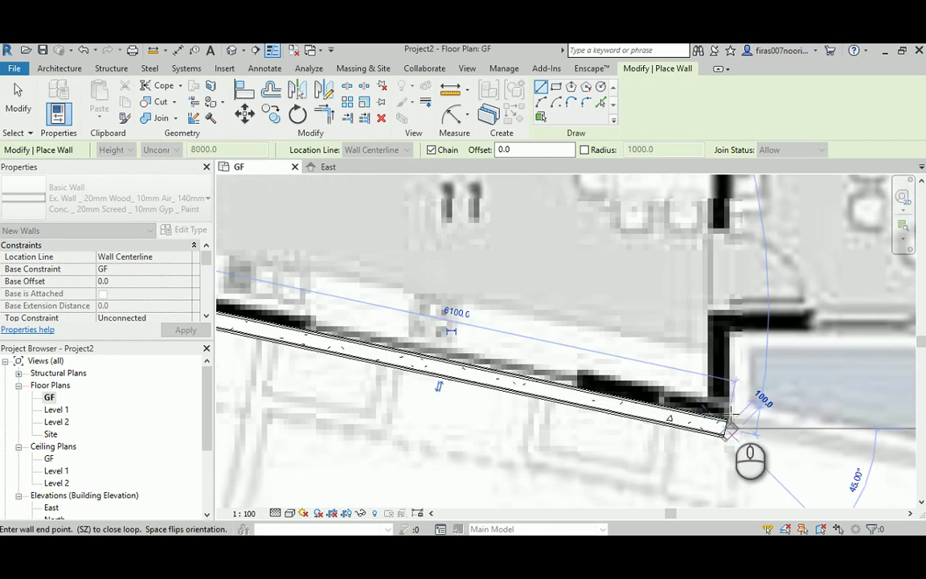
left_click(726, 318)
Draw room 12's lower wall, about 3700 mm long, and its outer side wall up to the courtyard edge.
middle_click_drag(726, 317, 399, 362)
middle_click_drag(595, 344, 539, 440)
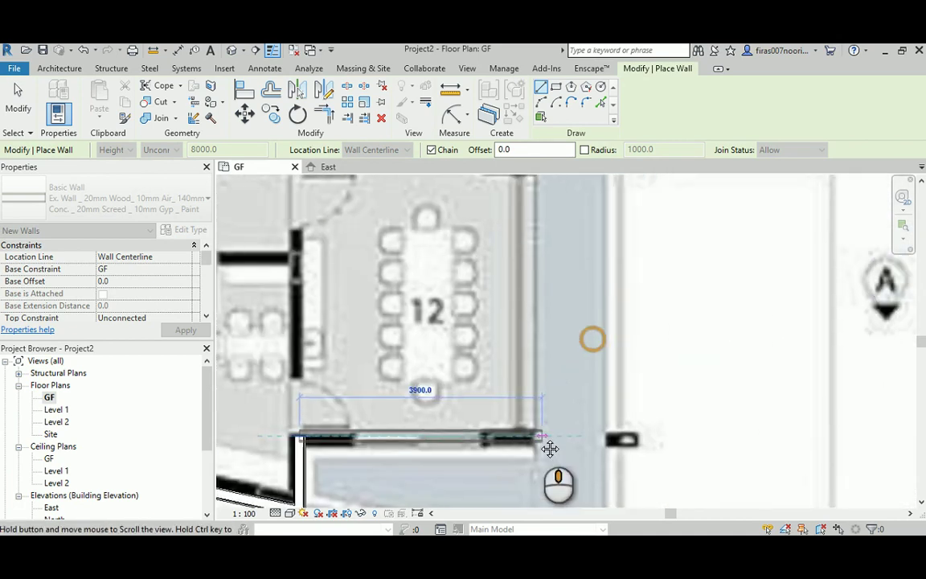
scroll(544, 379, "down", 2)
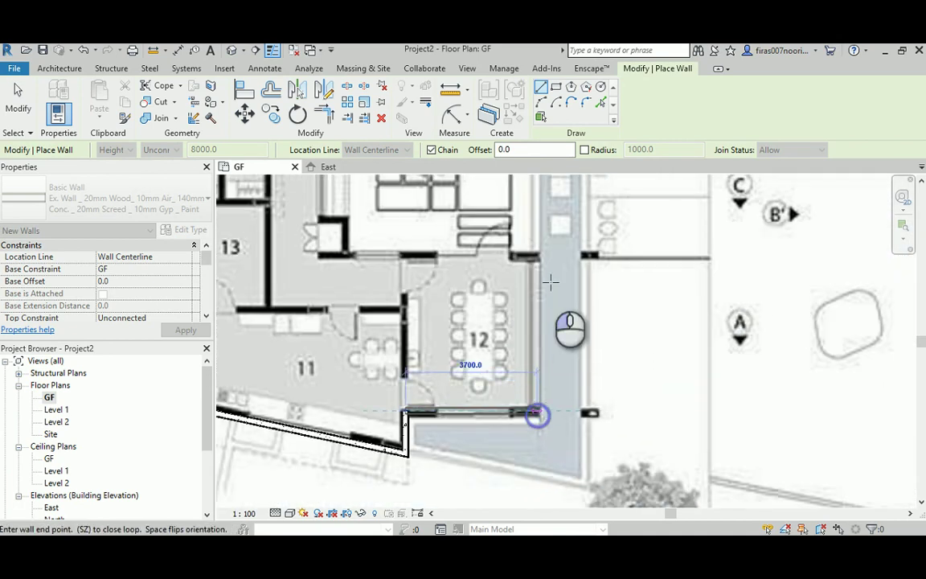
left_click(537, 414)
left_click(537, 256)
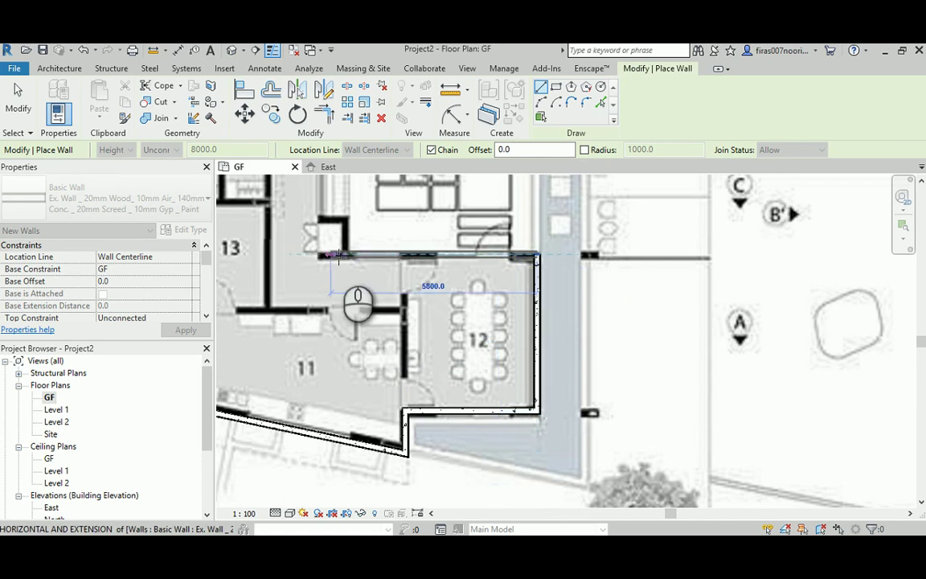
Draw courtyard 10's lower wall about 5800 mm long and its side wall, closing the outline with a wall about 19700 mm long to room 3.
middle_click_drag(315, 217, 315, 386)
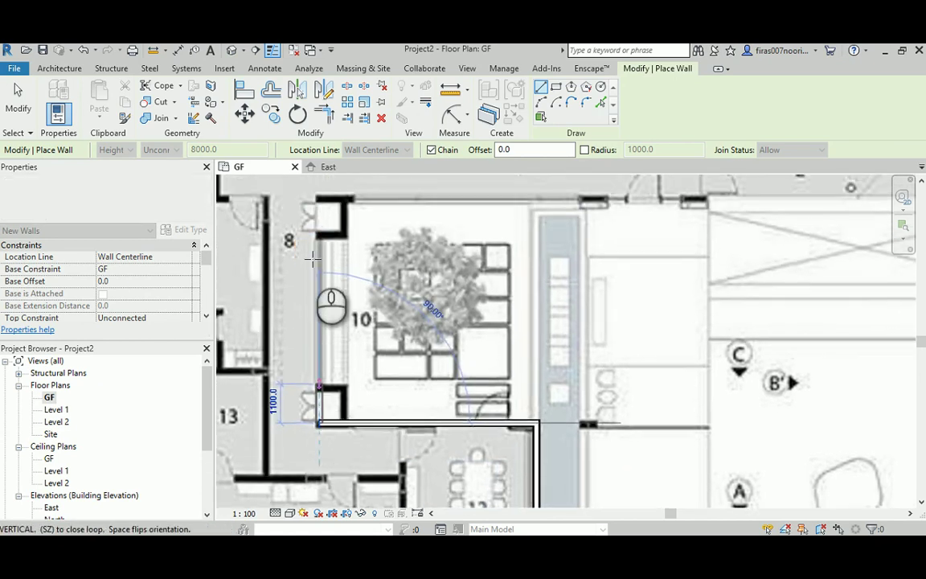
left_click(319, 198)
middle_click_drag(796, 210, 572, 281)
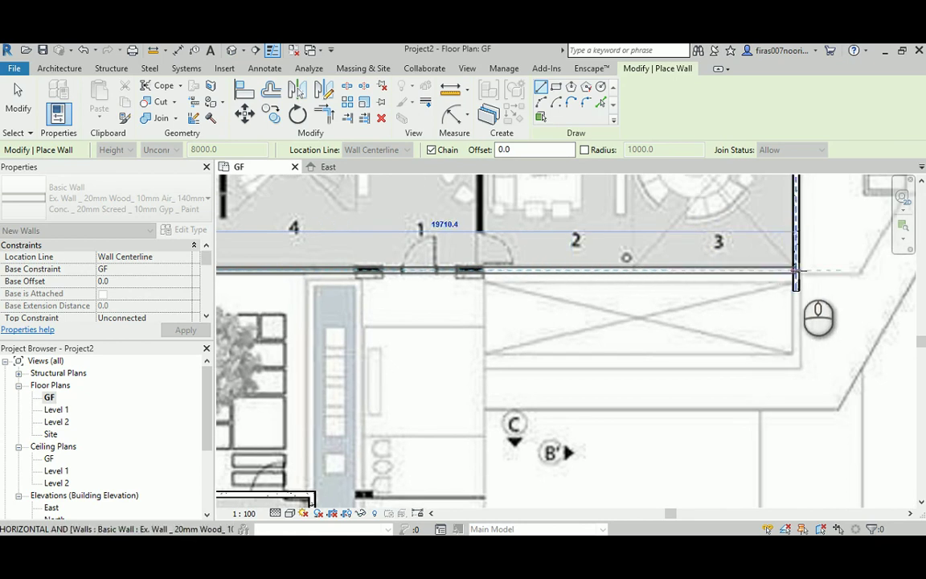
left_click(797, 268)
key("Escape")
key("Escape")
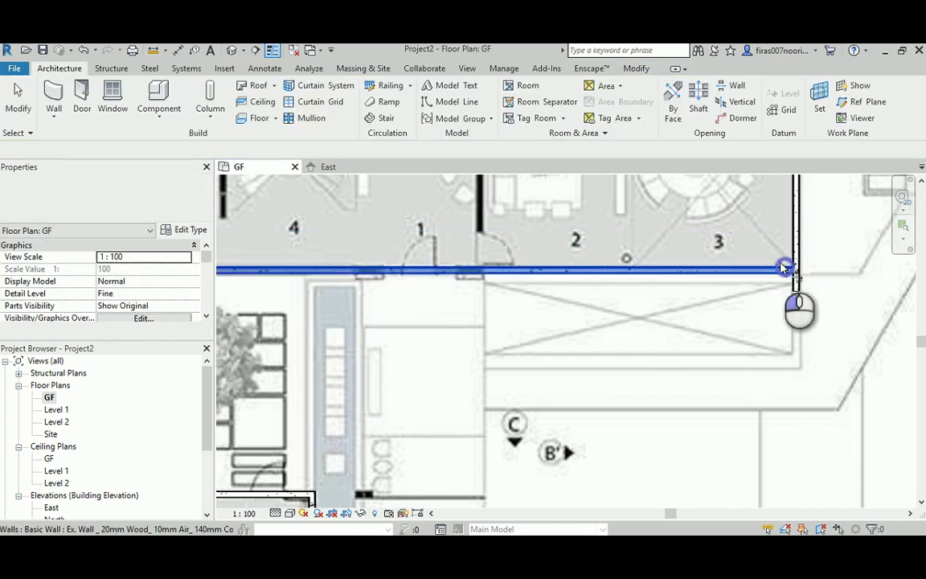
Trim the corner where the long wall below rooms 2 and 3 meets room 3's outer side wall.
scroll(786, 268, "up", 6)
key("t")
key("r")
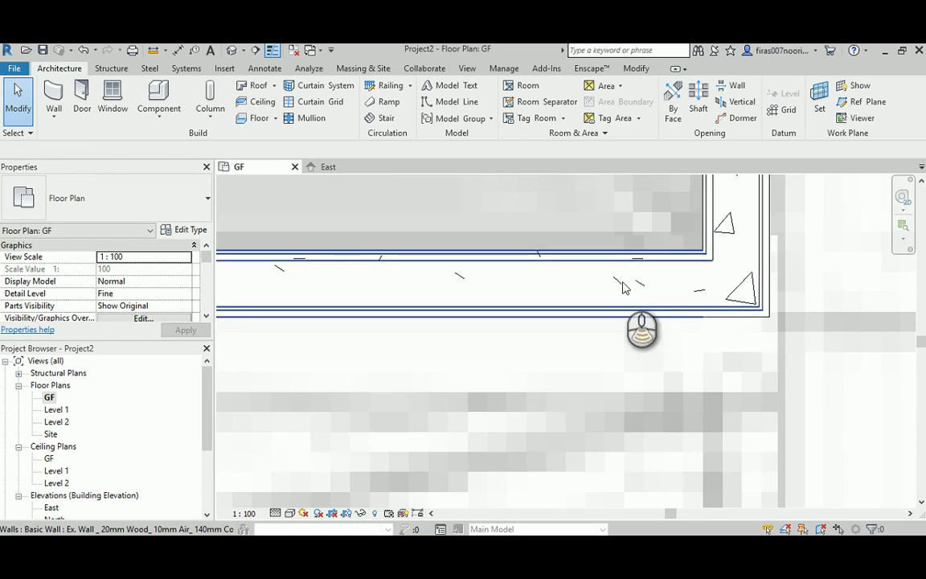
Examine the wall joins around courtyard 10, at room 12's corners and along room 11's sloped wall.
scroll(624, 285, "down", 3)
middle_click_drag(448, 294, 718, 272)
middle_click_drag(400, 272, 610, 265)
middle_click_drag(391, 253, 674, 264)
middle_click_drag(306, 268, 697, 224)
middle_click_drag(346, 220, 666, 418)
middle_click_drag(330, 305, 613, 270)
scroll(402, 287, "up", 5)
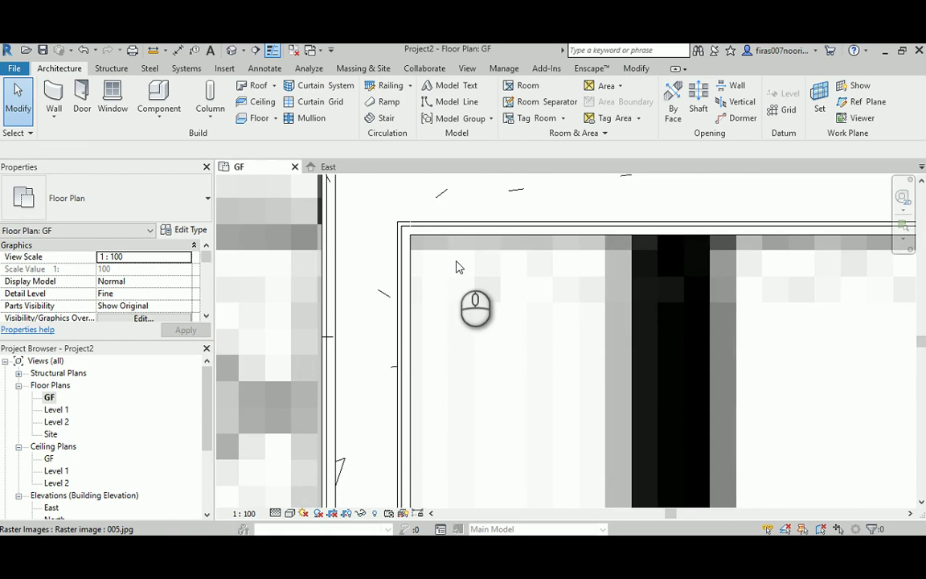
scroll(455, 286, "down", 5)
middle_click_drag(455, 285, 702, 290)
scroll(612, 321, "up", 6)
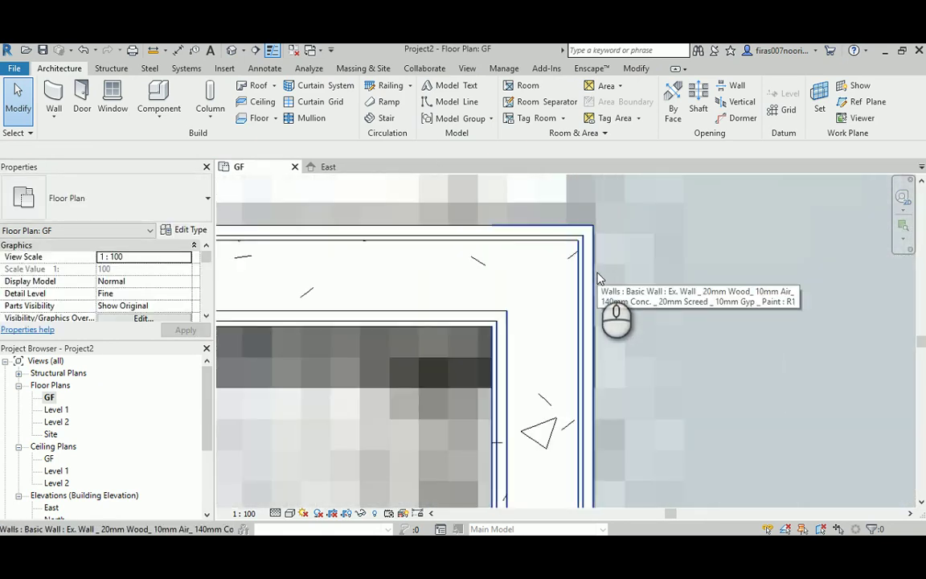
scroll(544, 250, "down", 4)
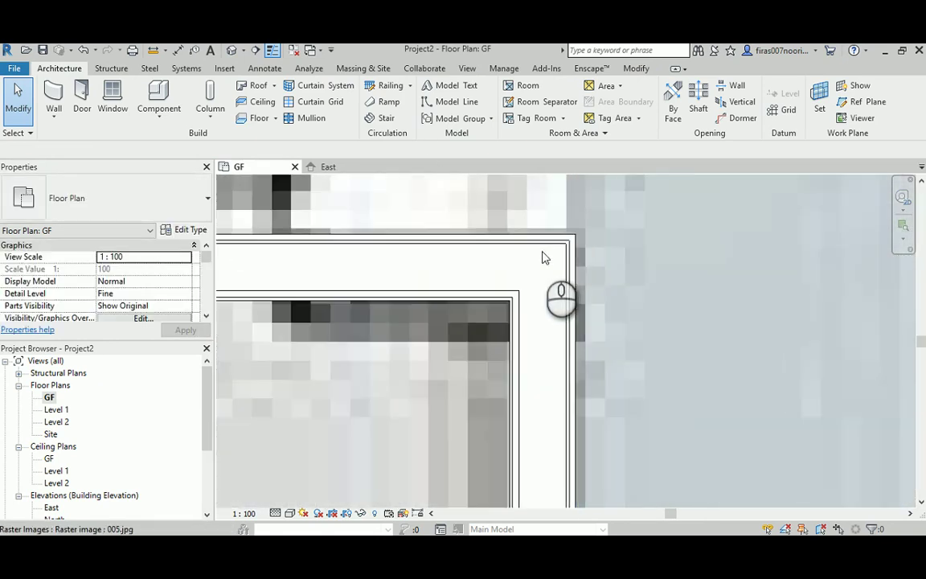
middle_click_drag(570, 397, 466, 125)
scroll(480, 277, "down", 2)
scroll(402, 401, "down", 2)
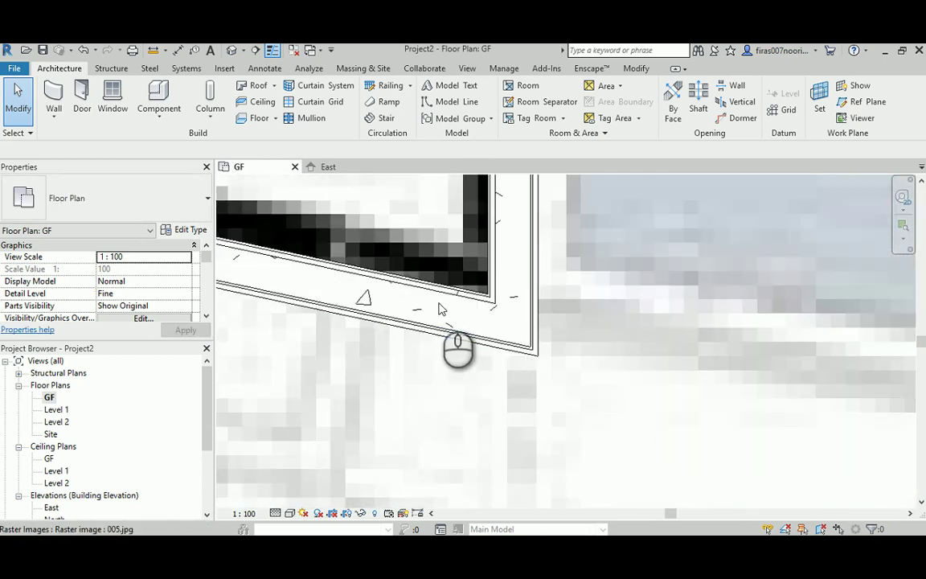
middle_click_drag(359, 292, 806, 404)
middle_click_drag(451, 324, 813, 377)
scroll(362, 330, "down", 2)
middle_click_drag(305, 326, 551, 376)
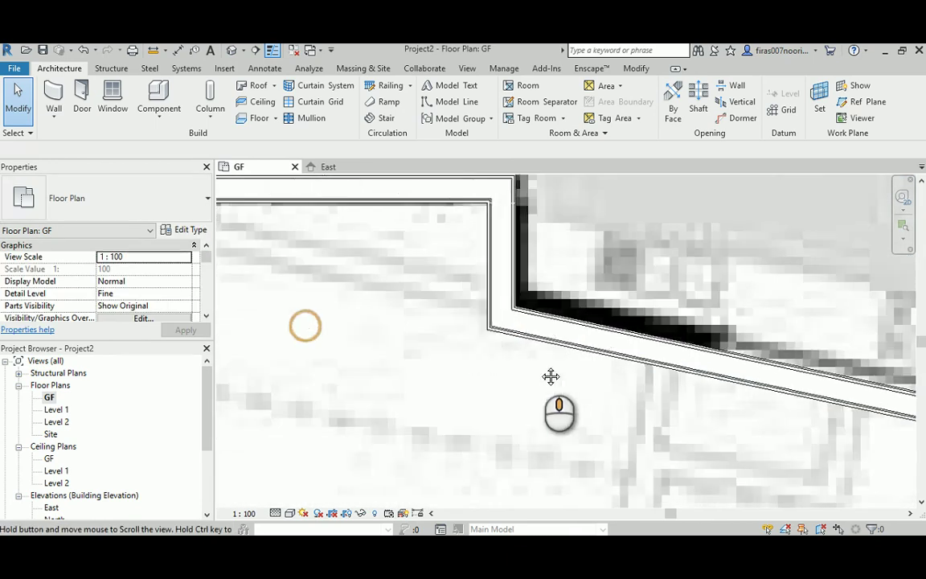
Trim room 14's lower wall and the outer side wall to a clean corner.
middle_click_drag(412, 240, 435, 370)
middle_click_drag(308, 329, 608, 331)
scroll(385, 321, "up", 2)
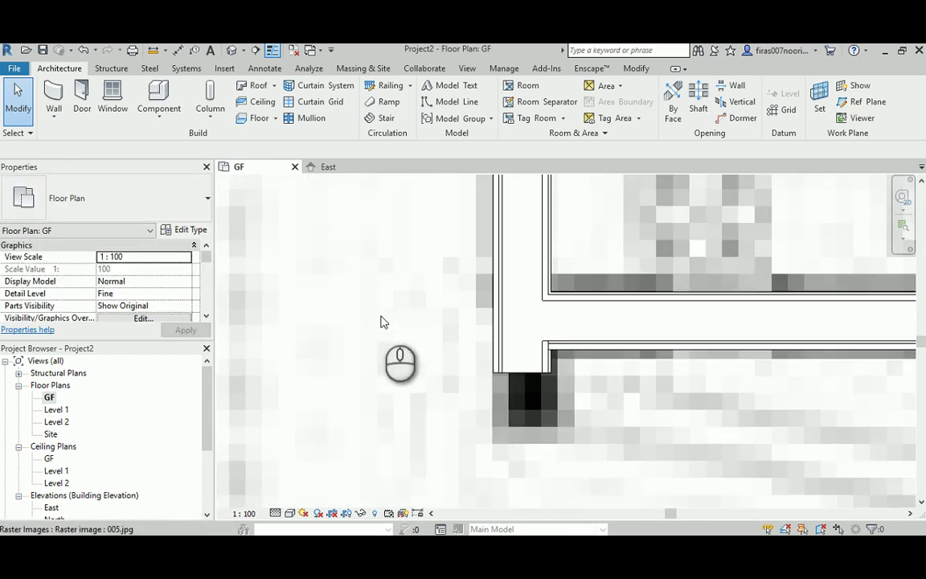
key("t")
key("r")
left_click(588, 347)
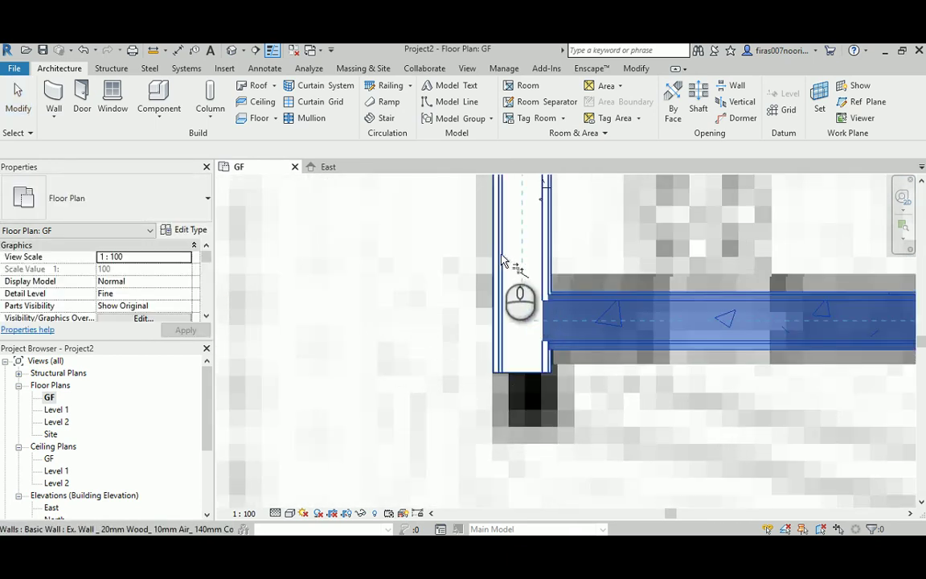
left_click(498, 251)
Shift the outer side wall of the bedroom beside room 7 slightly inward to match the plan image.
scroll(464, 313, "down", 5)
middle_click_drag(558, 256, 468, 475)
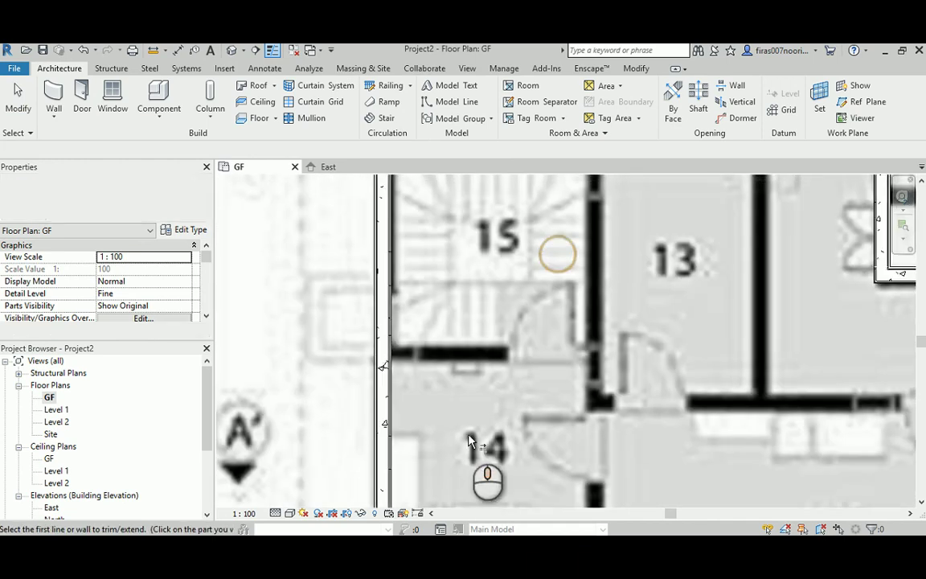
scroll(469, 398, "down", 1)
middle_click_drag(468, 267, 418, 432)
middle_click_drag(416, 219, 409, 403)
middle_click_drag(395, 224, 407, 409)
scroll(393, 233, "up", 3)
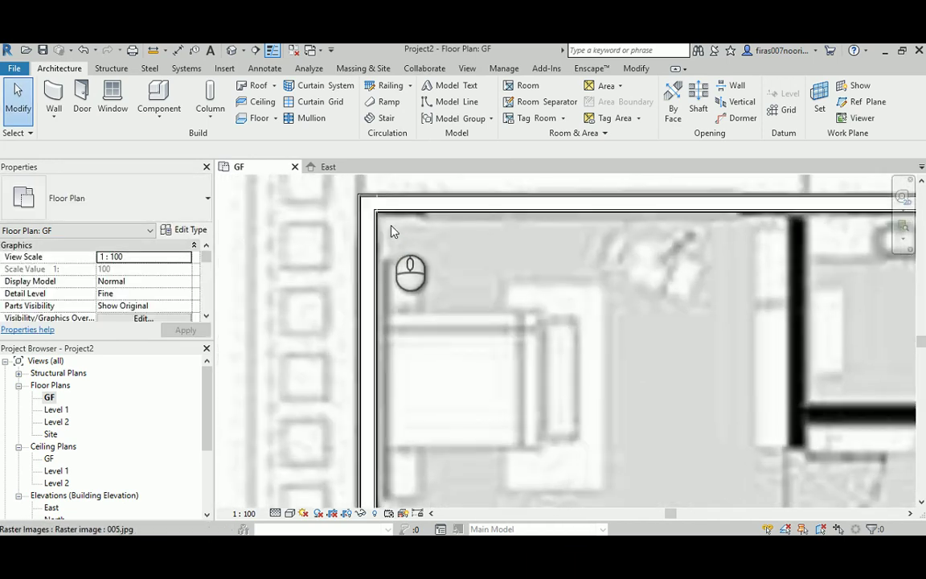
left_click(368, 253)
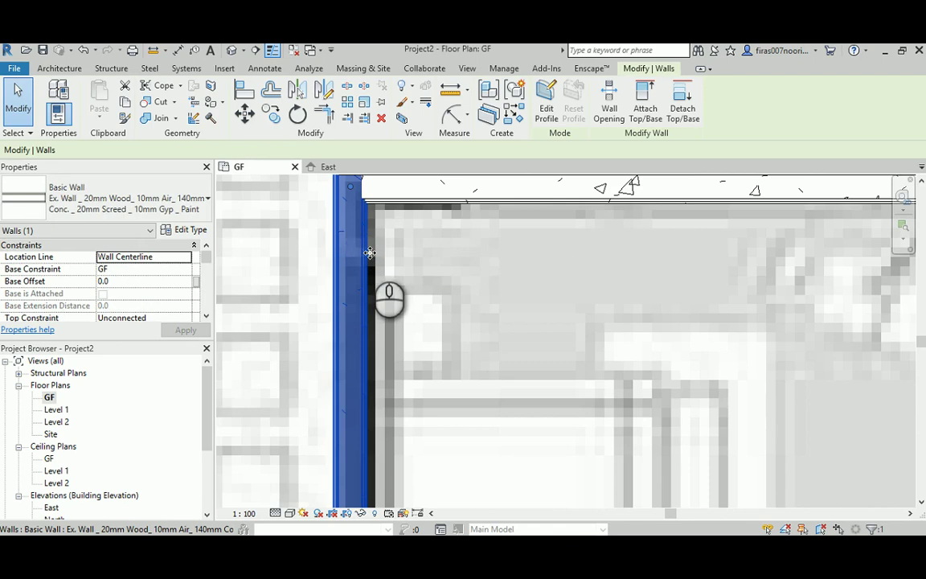
left_click_drag(370, 253, 374, 255)
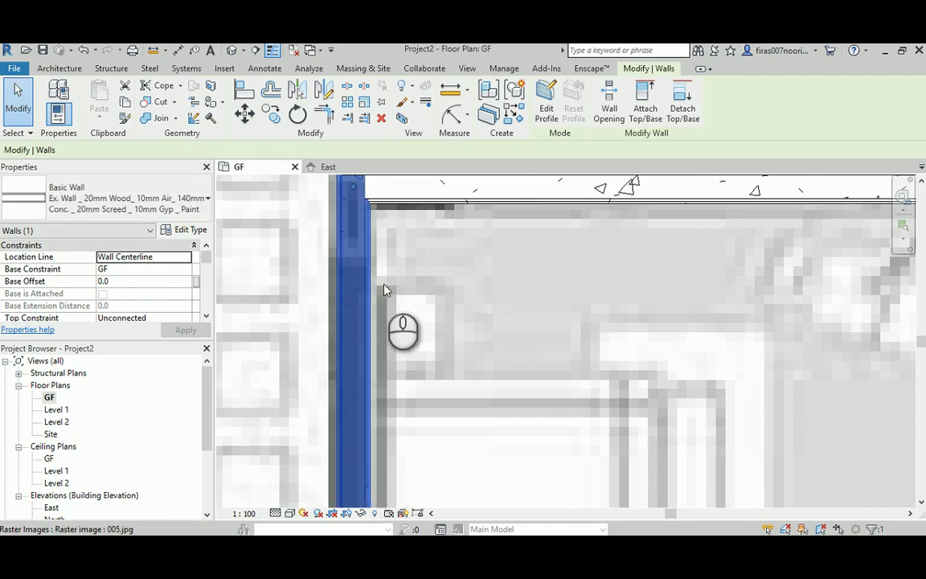
Check the upper exterior wall and its corners against the plan image.
scroll(385, 286, "down", 2)
left_click(455, 286)
middle_click_drag(575, 292, 380, 322)
scroll(719, 353, "down", 2)
middle_click_drag(719, 353, 337, 368)
scroll(643, 300, "up", 3)
scroll(672, 298, "down", 3)
middle_click_drag(357, 297, 639, 345)
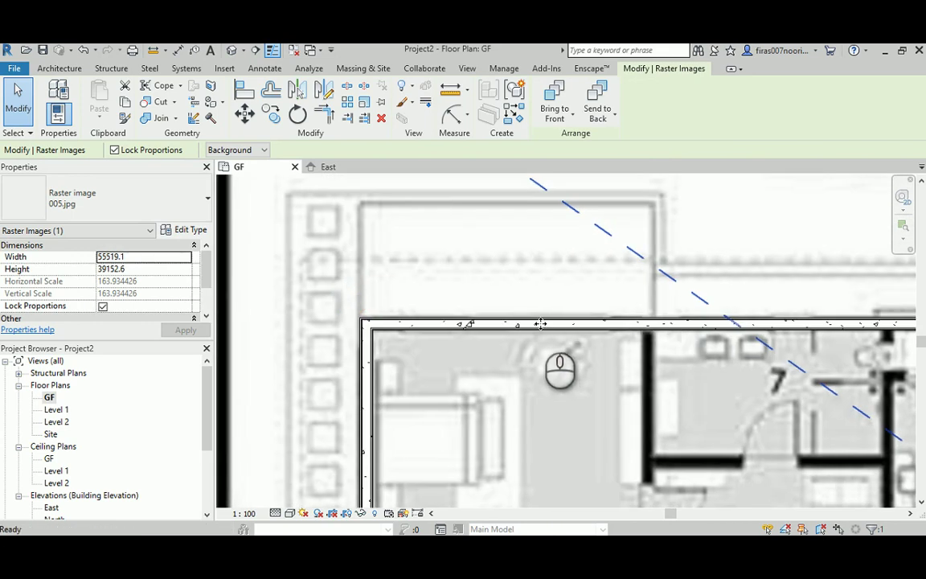
key("Escape")
Start an aligned dimension and set the floor plan's detail level to Coarse.
key("d")
key("i")
scroll(369, 333, "up", 2)
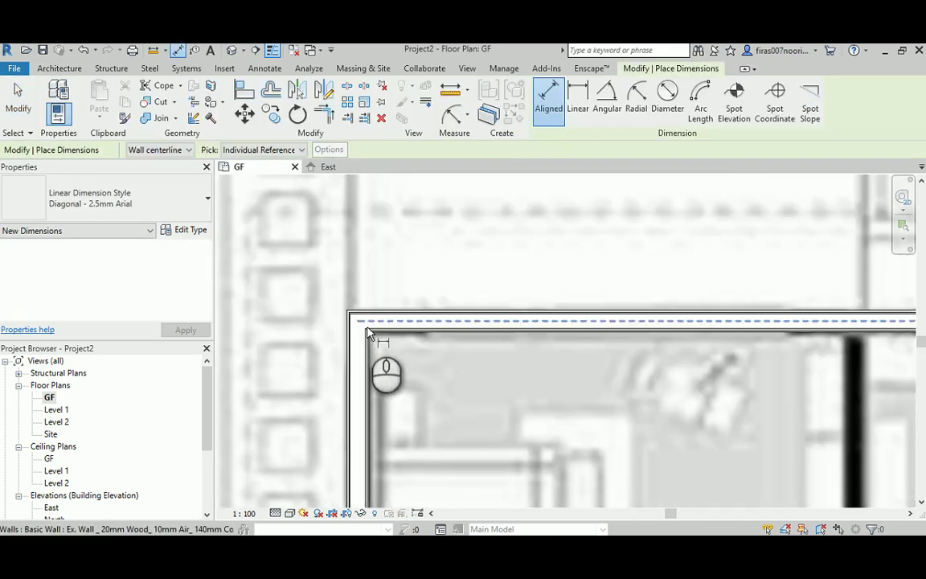
scroll(368, 334, "up", 2)
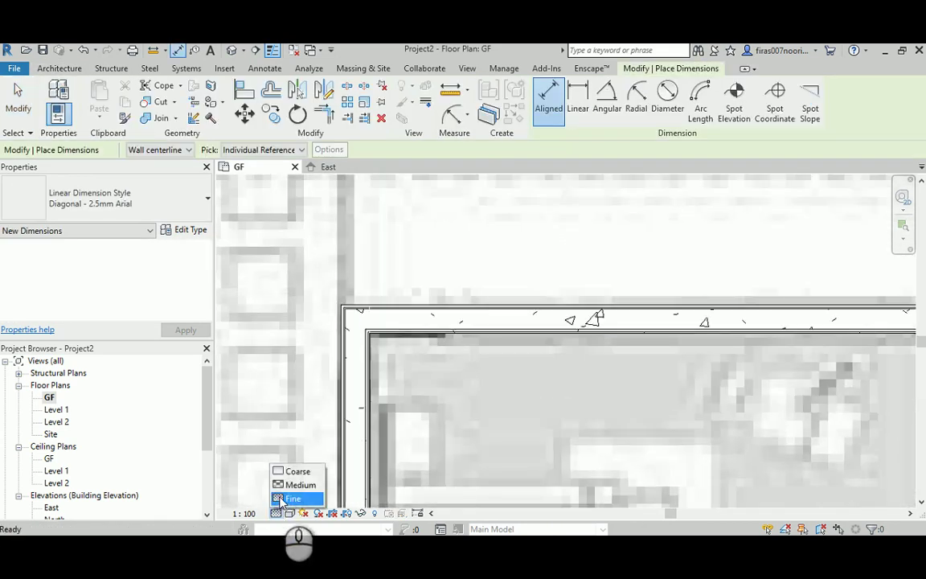
left_click(293, 472)
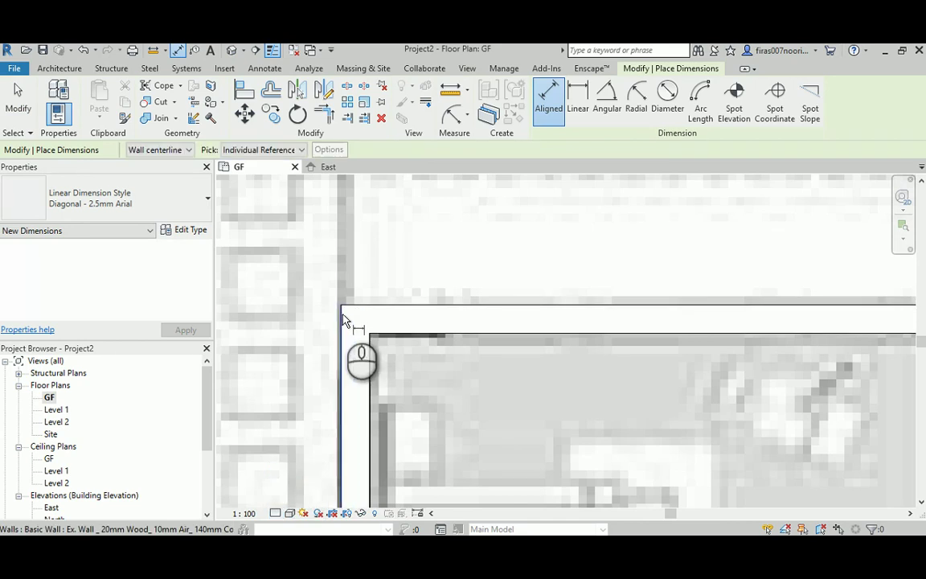
Dimension the upper wall from the bedroom's outer face to the outer face of the step beyond room 7.
scroll(297, 346, "down", 4)
middle_click_drag(707, 366, 337, 360)
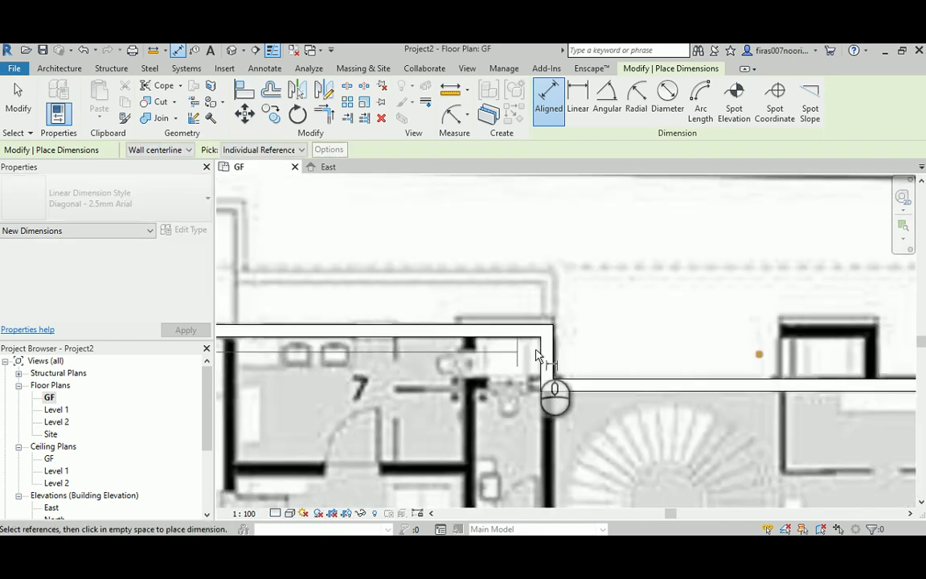
scroll(539, 350, "up", 2)
left_click(537, 248)
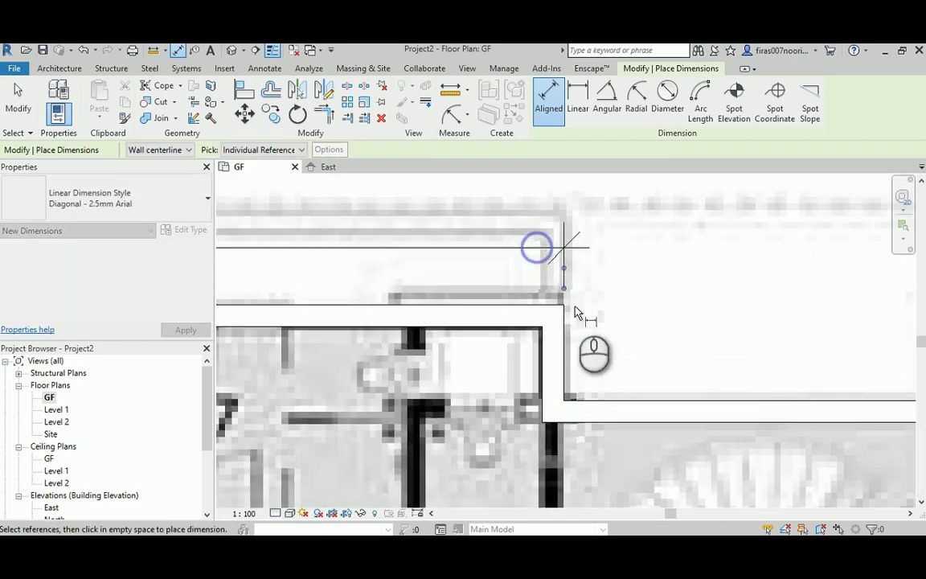
Dimension the depth of the step in the upper exterior wall between room 7 and the curved stair.
left_click(529, 312)
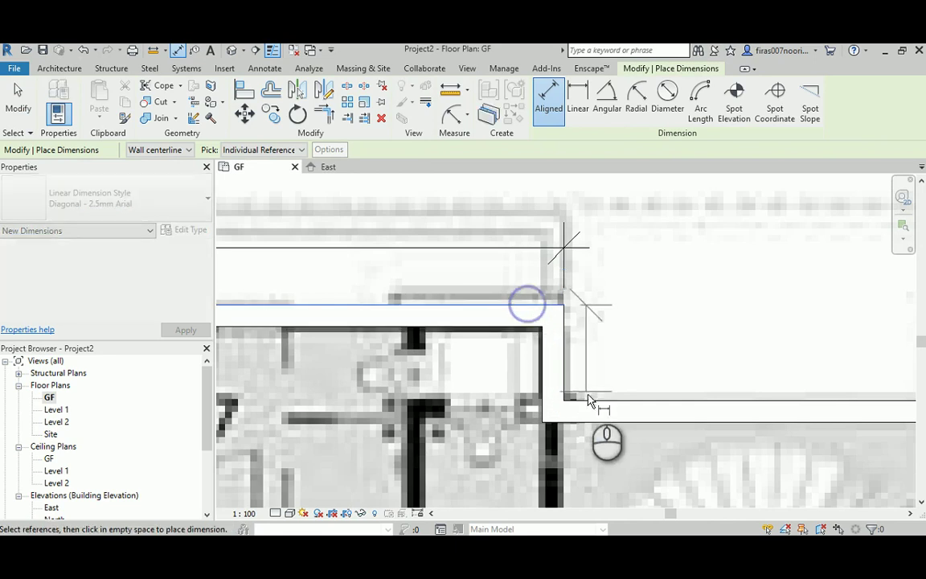
left_click(593, 407)
middle_click_drag(709, 383, 533, 385)
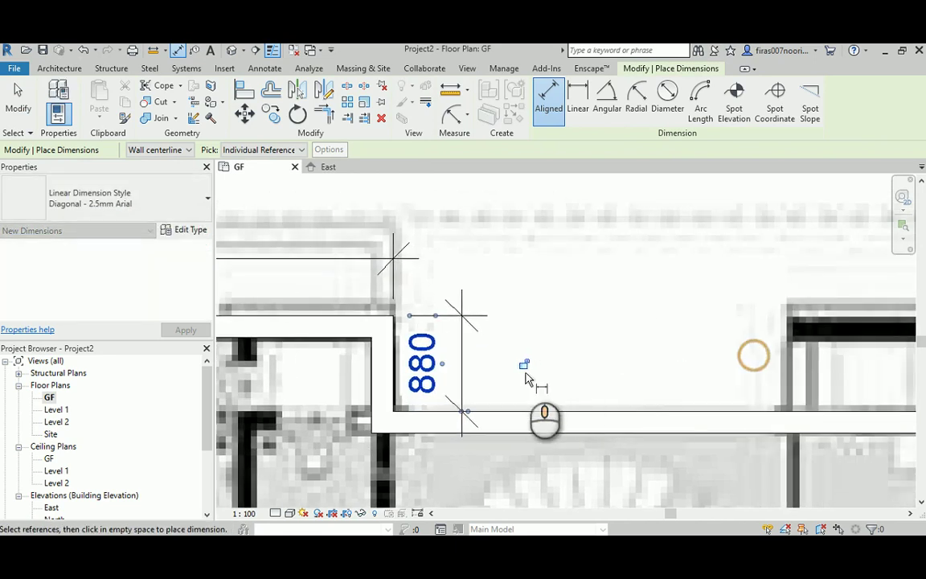
Dimension the upper wall from the step beyond room 7 to room 3's outer side face.
left_click(386, 390)
middle_click_drag(614, 390, 219, 313)
scroll(218, 314, "down", 1)
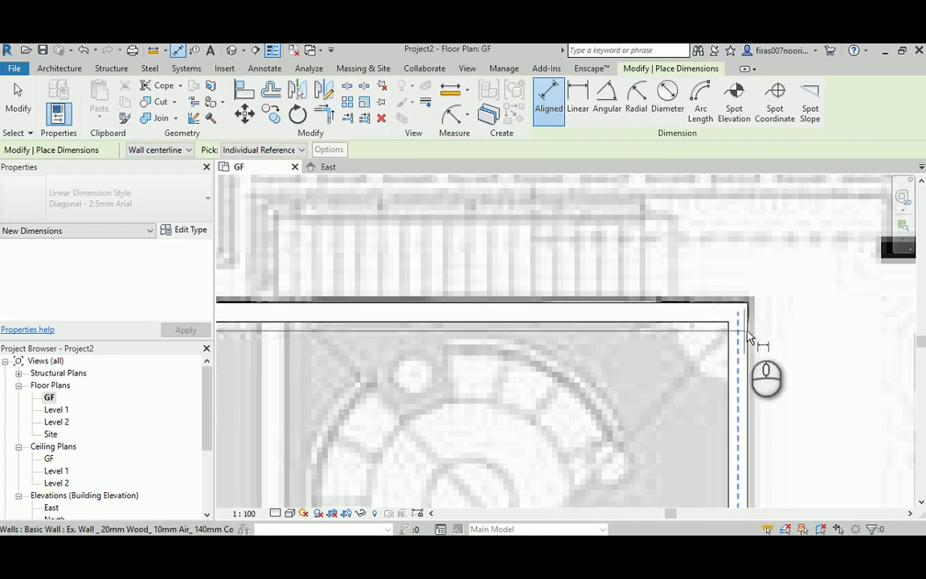
left_click(749, 334)
left_click(749, 254)
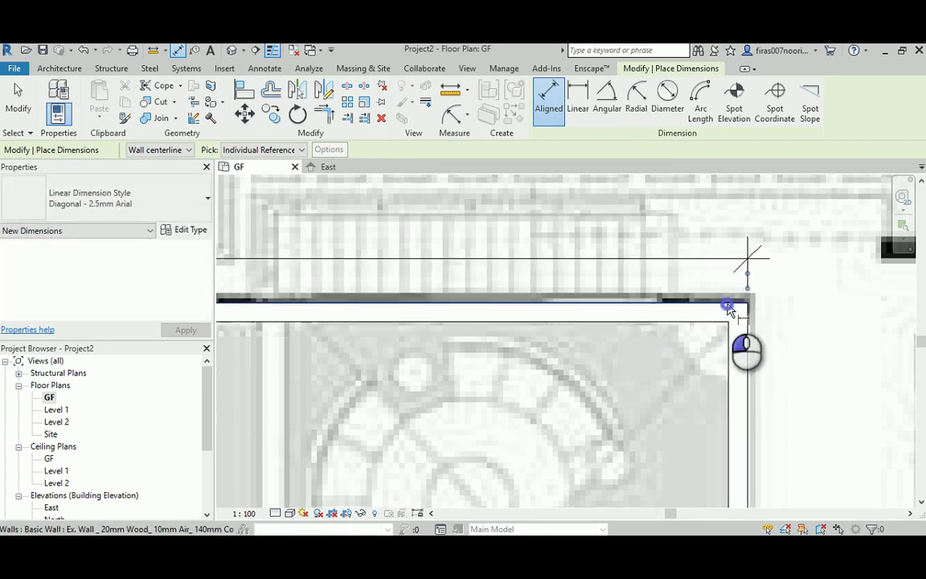
Dimension room 3's outer side wall from its upper to its lower outer face.
middle_click_drag(749, 254, 523, 342)
scroll(524, 342, "down", 1)
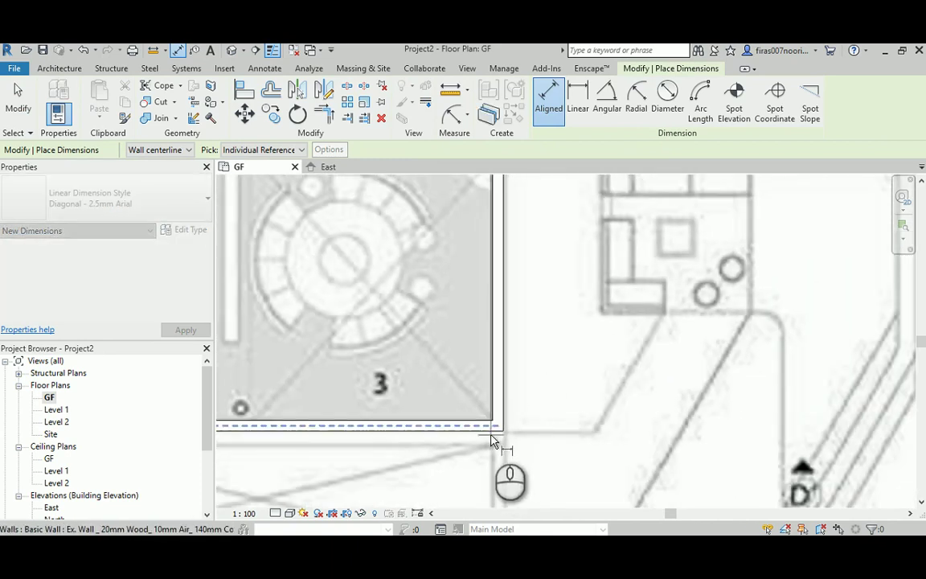
middle_click_drag(397, 420, 729, 302)
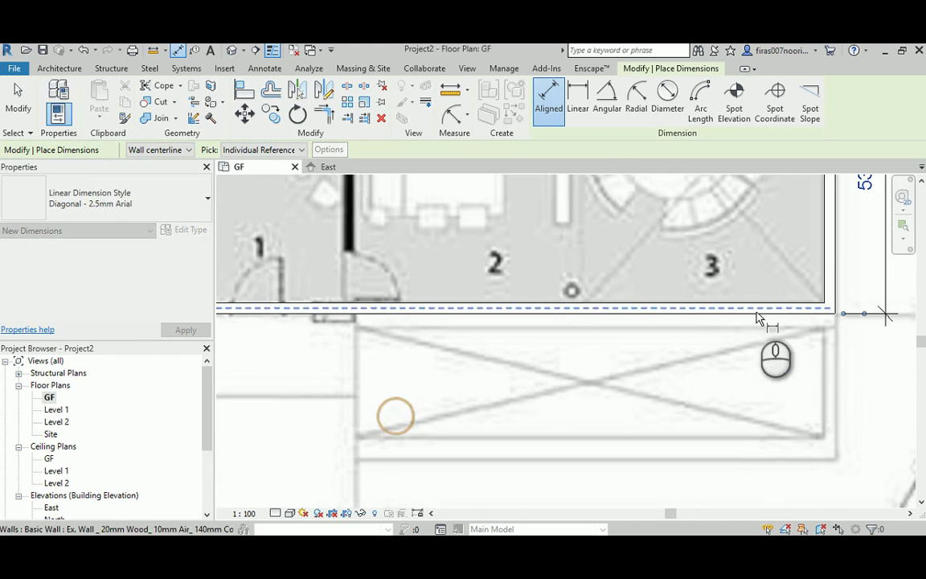
Dimension the long wall from room 3's outer side face to courtyard 10's side wall face.
left_click(839, 275)
middle_click_drag(511, 349, 852, 306)
middle_click_drag(481, 329, 746, 322)
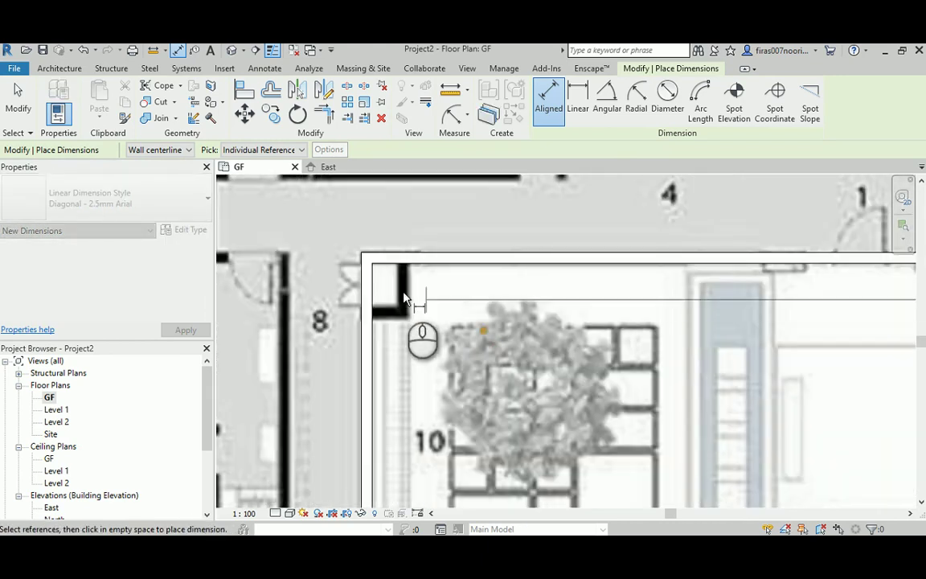
left_click(373, 287)
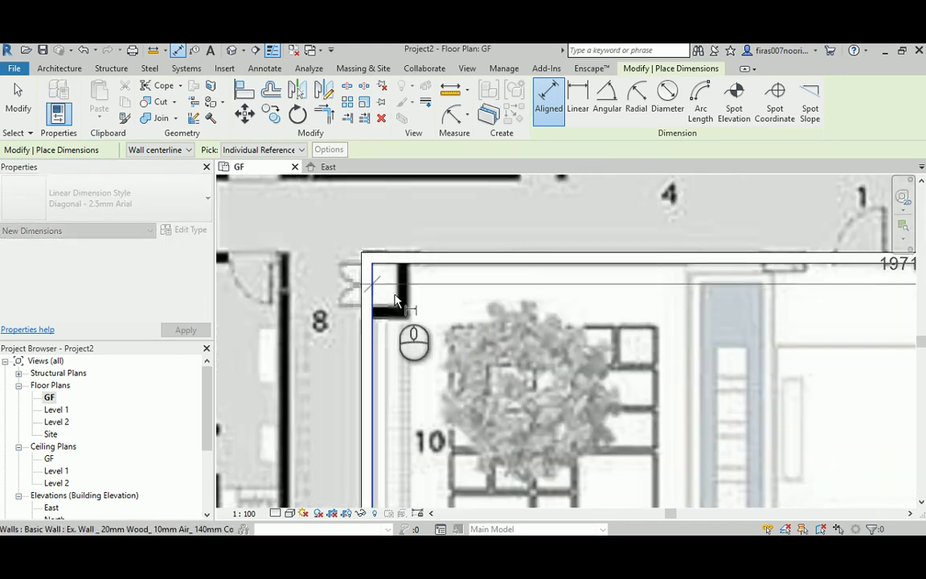
Dimension courtyard 10's side wall between the courtyard faces of its upper and lower walls.
left_click(426, 265)
middle_click_drag(413, 408, 388, 194)
left_click(416, 382)
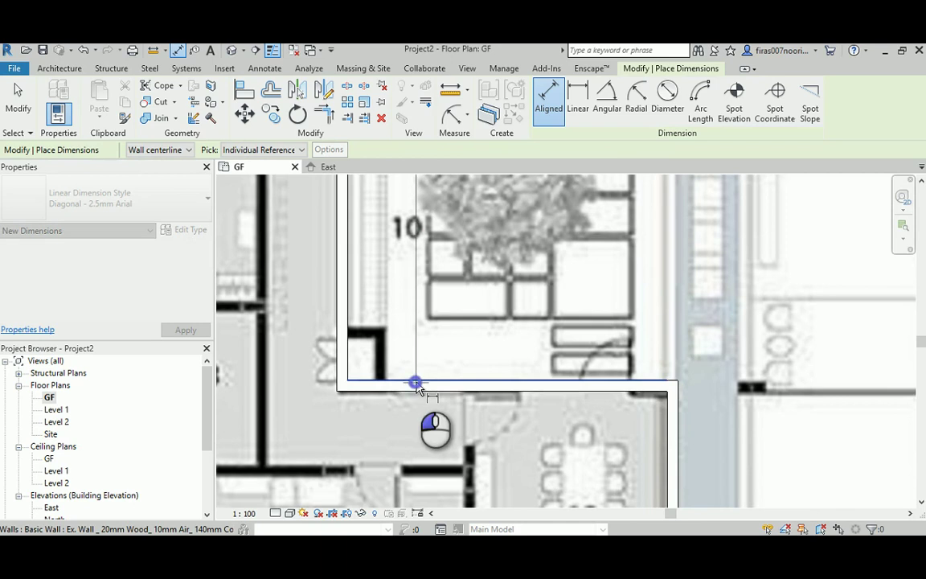
left_click(458, 340)
Dimension room 12's outer side wall from the courtyard face of its upper wall to its lower outer face.
middle_click_drag(641, 460, 567, 338)
scroll(567, 337, "down", 1)
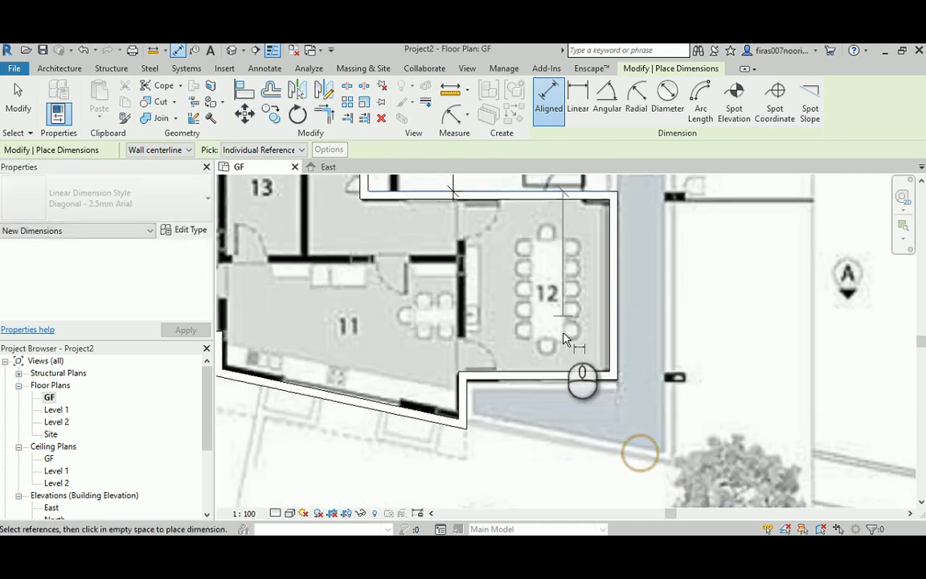
left_click(573, 386)
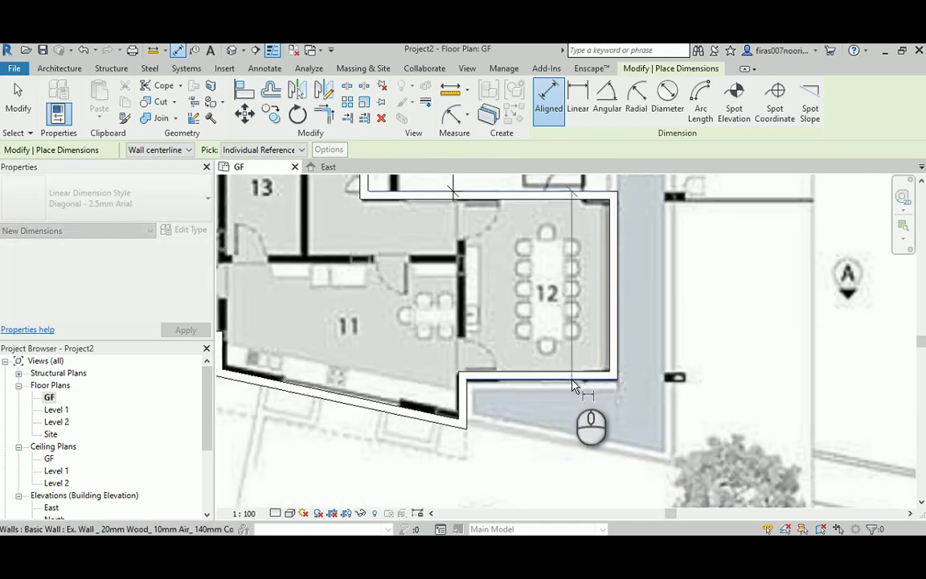
left_click(670, 405)
Dimension courtyard 10's lower wall from its side wall face to room 12's outer face, then room 12's lower wall between its outer side faces.
middle_click_drag(556, 316, 542, 366)
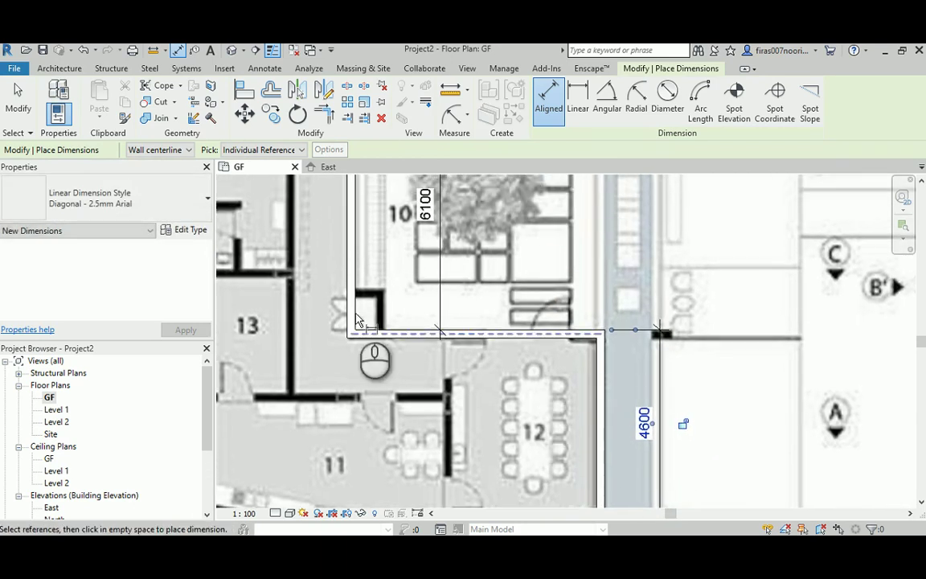
left_click(357, 301)
left_click(604, 355)
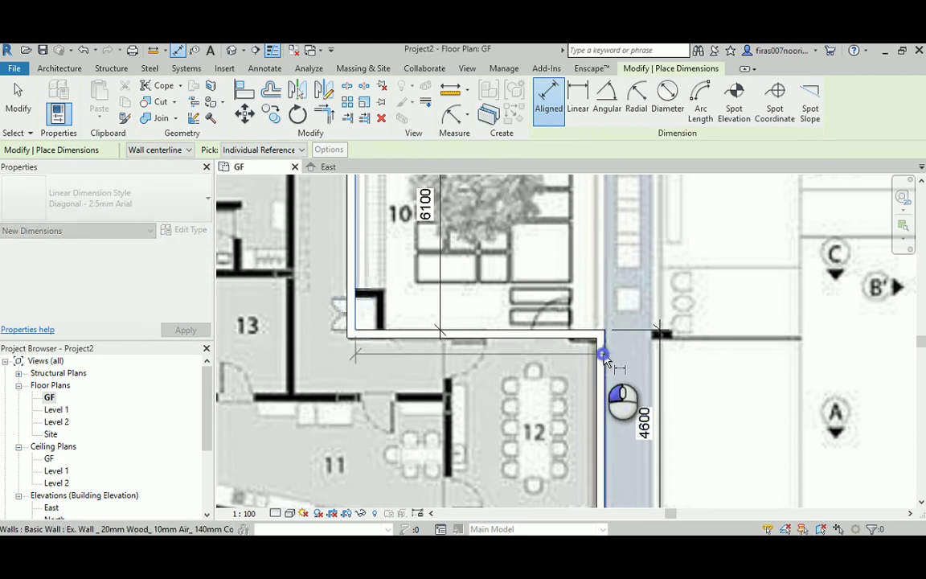
left_click(579, 295)
middle_click_drag(452, 380, 589, 217)
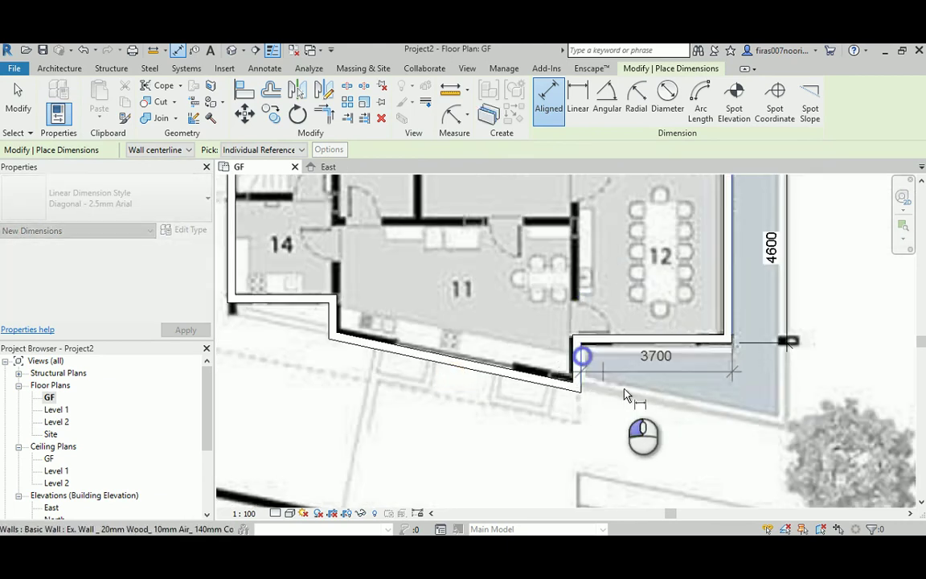
left_click(639, 436)
Dimension room 14's lower wall from the short step wall's outer face to the outer side wall's face.
middle_click_drag(564, 407, 808, 473)
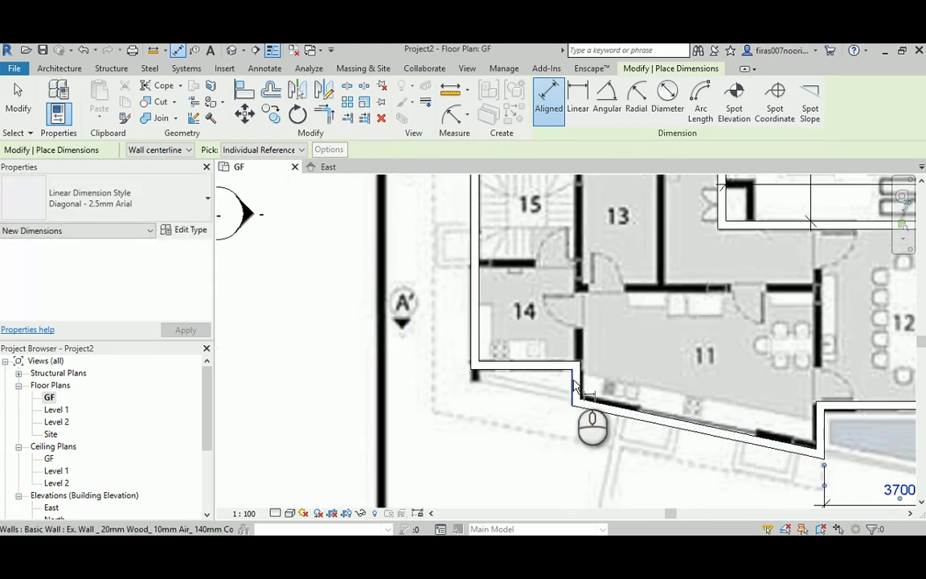
left_click(574, 386)
left_click(473, 375)
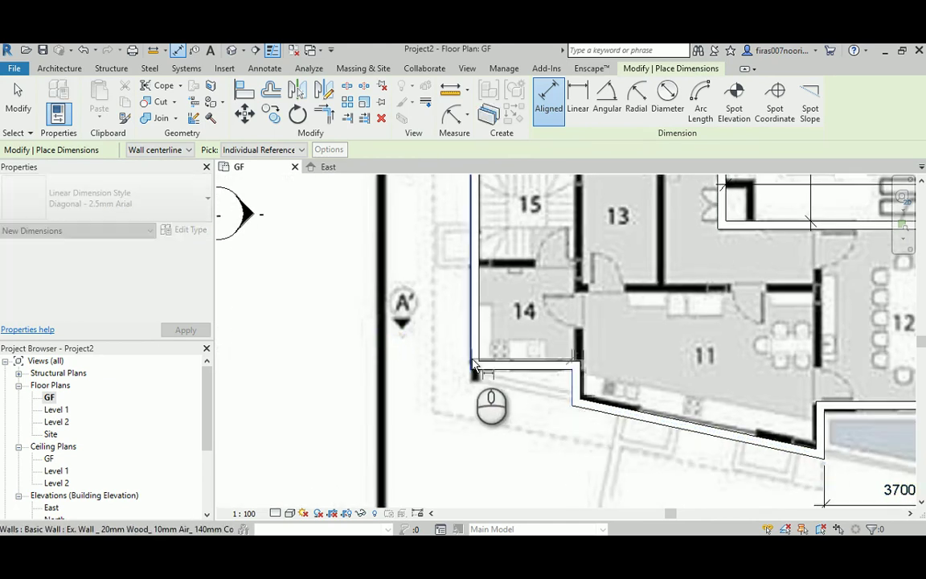
left_click(464, 447)
Dimension the short step wall from room 14's lower outer face to its outer corner with room 11's slanted wall.
scroll(571, 406, "up", 4)
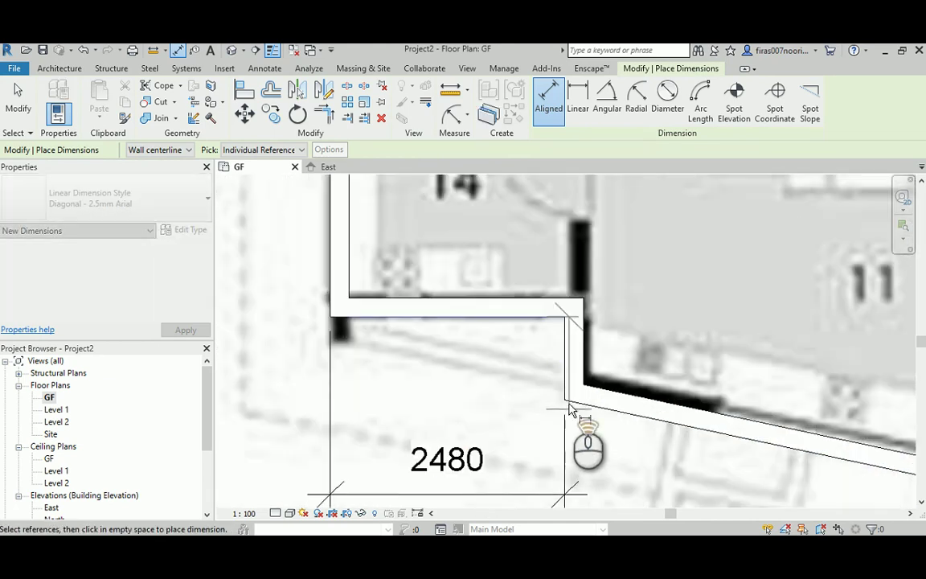
scroll(569, 408, "up", 2)
left_click(565, 397)
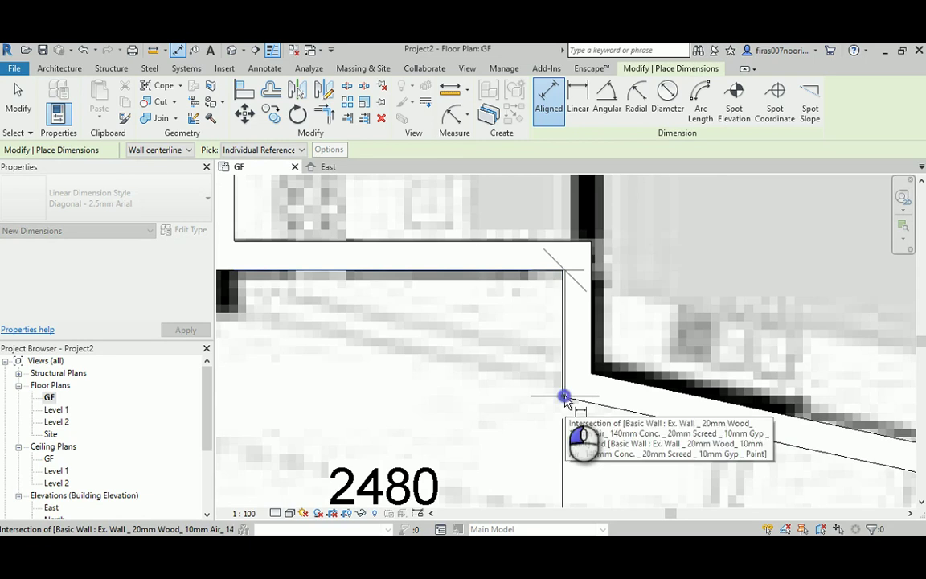
left_click(499, 388)
Dimension the long outer side wall from room 14's lower outer face to room 5's upper outer face, and finish dimensioning.
scroll(531, 401, "down", 2)
middle_click_drag(531, 402, 426, 352)
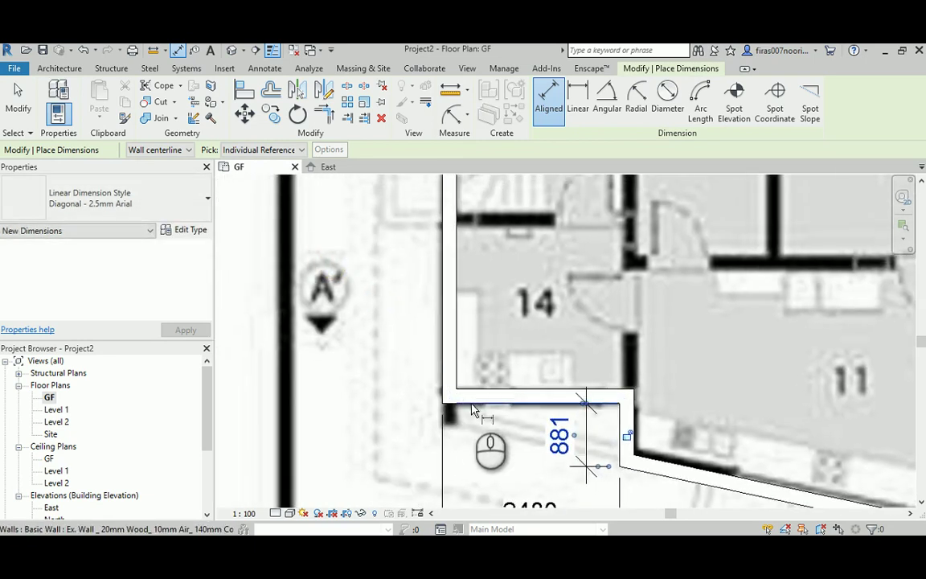
left_click(472, 403)
scroll(477, 373, "down", 3)
middle_click_drag(490, 267, 483, 410)
middle_click_drag(463, 245, 480, 512)
left_click(481, 307)
left_click(450, 330)
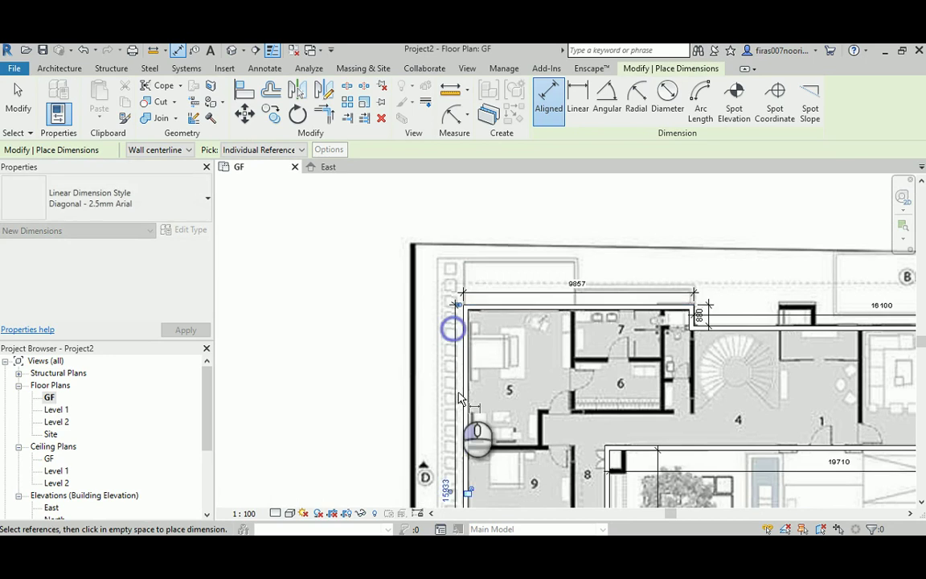
middle_click_drag(459, 395, 452, 277)
key("Escape")
key("Escape")
Select room 14's lower wall and set the long outer side wall's dimension to 16000.
scroll(505, 270, "up", 5)
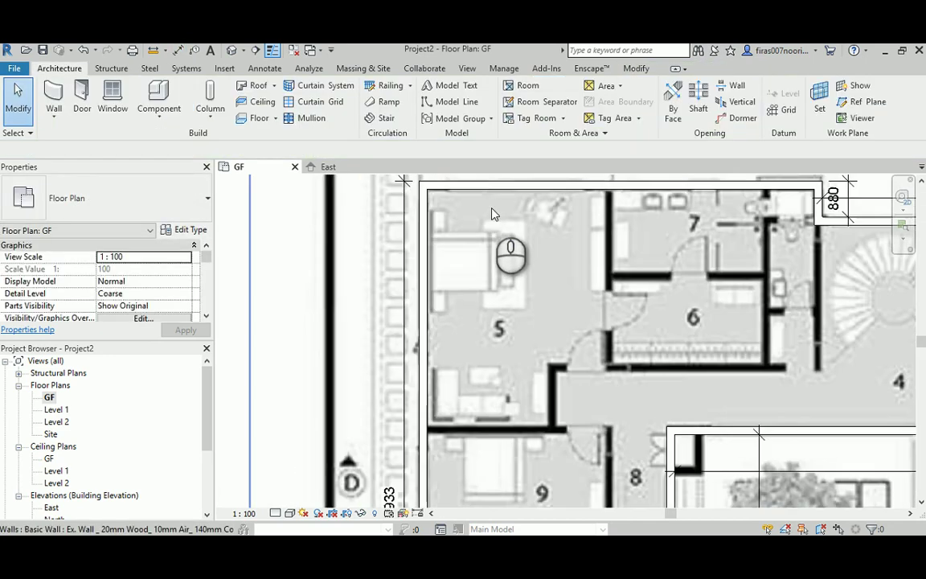
middle_click_drag(428, 201, 432, 314)
scroll(422, 241, "up", 2)
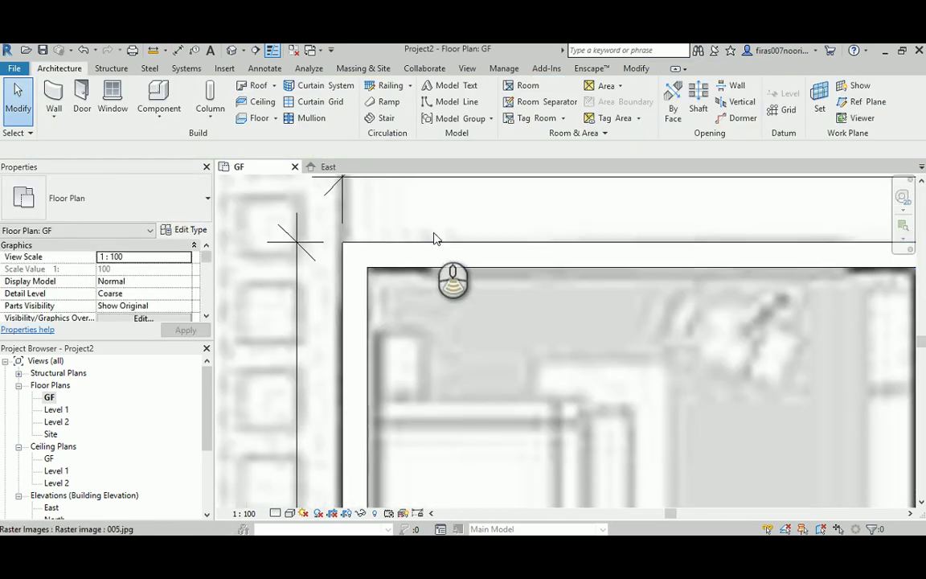
scroll(433, 240, "down", 3)
middle_click_drag(438, 390, 415, 206)
middle_click_drag(427, 370, 429, 164)
left_click(406, 338)
middle_click_drag(430, 219, 434, 448)
scroll(345, 233, "up", 6)
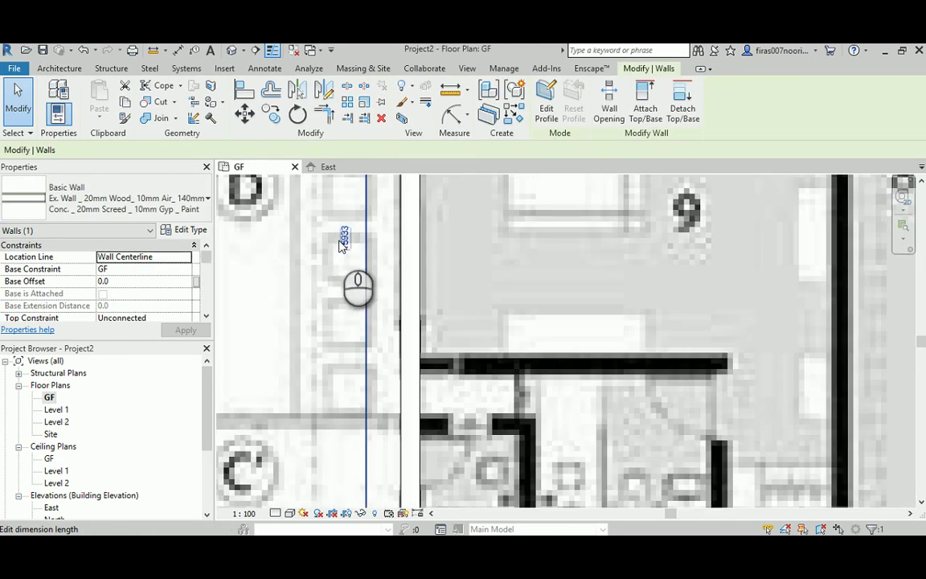
left_click(346, 241)
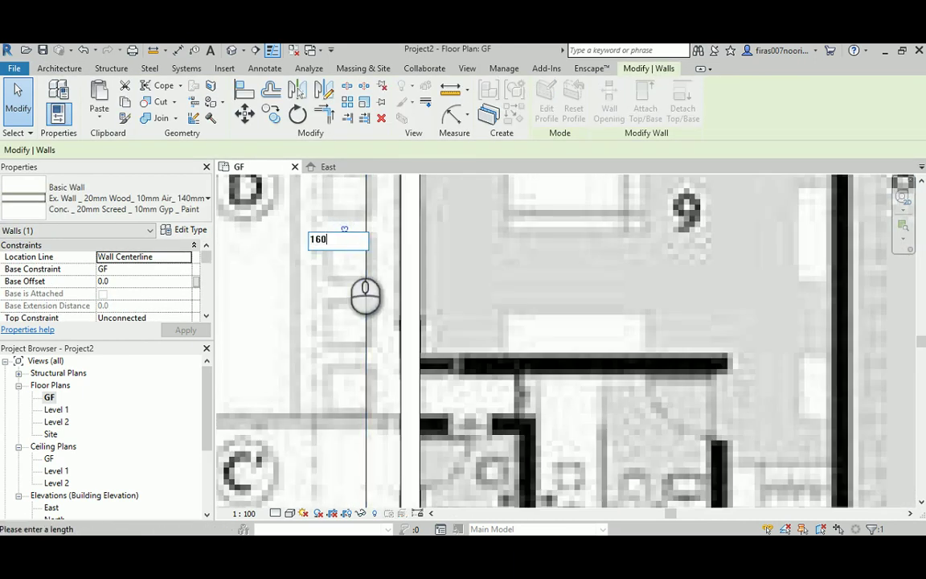
key("Return")
Compare room 14's moved lower wall and room 5's upper outer corner with the underlying plan image.
scroll(465, 271, "down", 5)
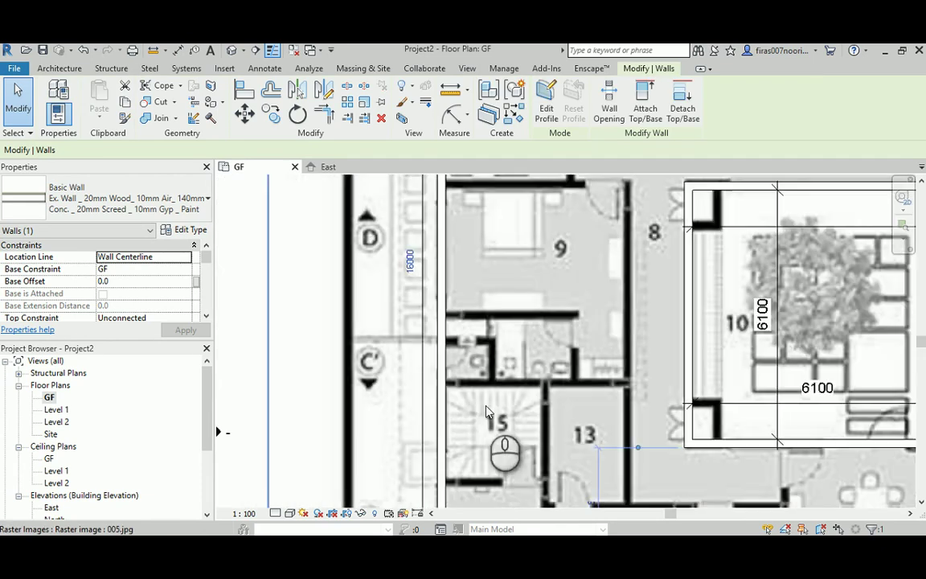
scroll(454, 386, "up", 5)
scroll(434, 463, "up", 3)
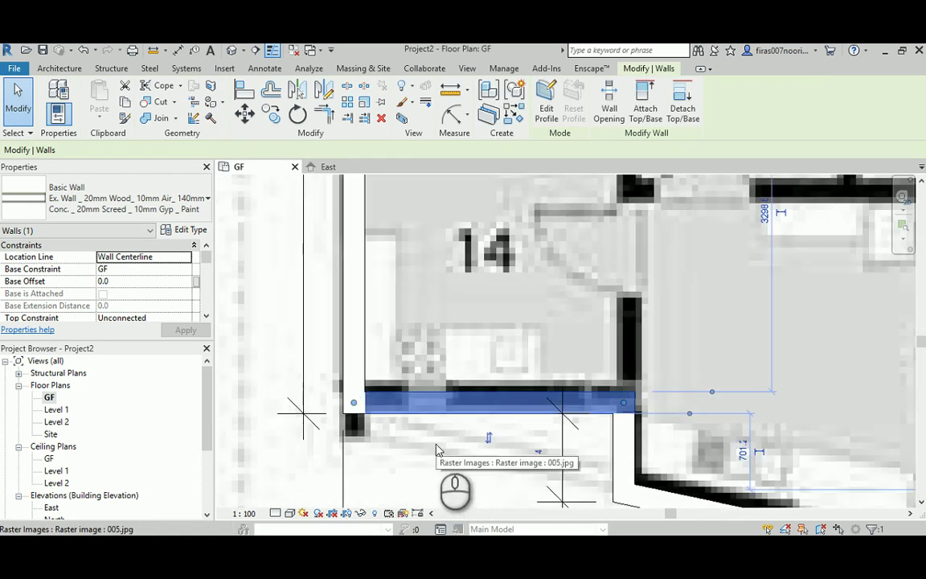
scroll(445, 395, "up", 1)
scroll(435, 386, "down", 3)
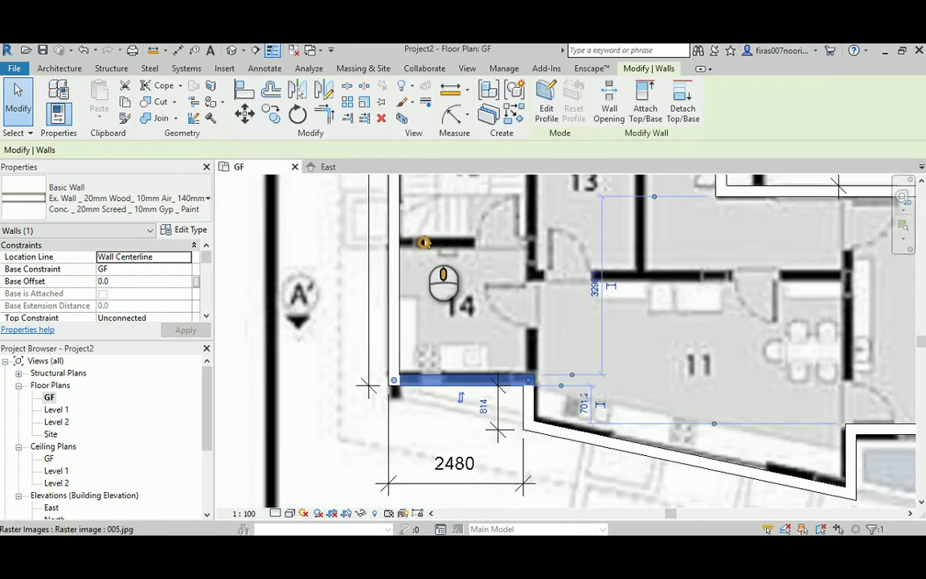
middle_click_drag(425, 242, 417, 449)
middle_click_drag(417, 263, 430, 519)
middle_click_drag(424, 304, 431, 550)
scroll(419, 331, "up", 2)
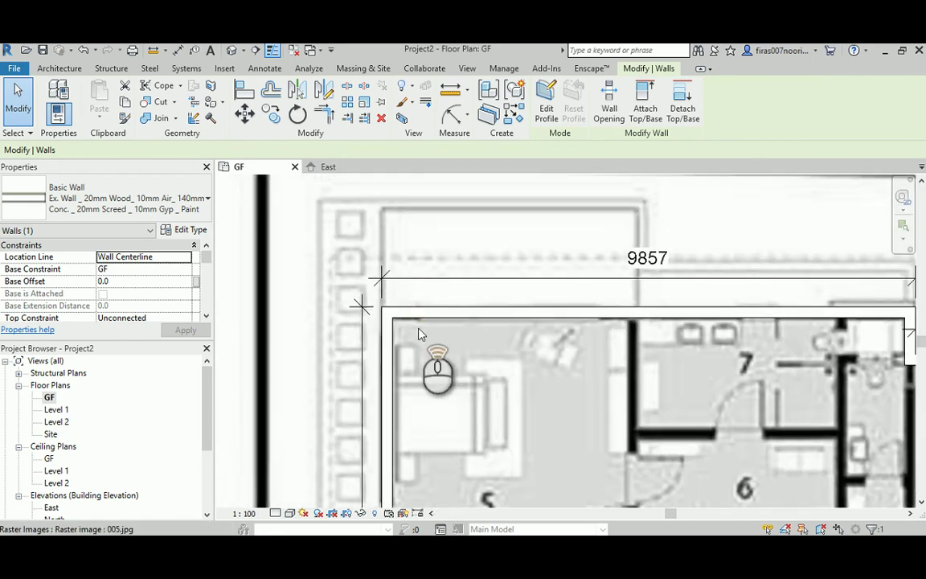
scroll(418, 334, "down", 2)
middle_click_drag(427, 430, 388, 201)
middle_click_drag(384, 406, 386, 225)
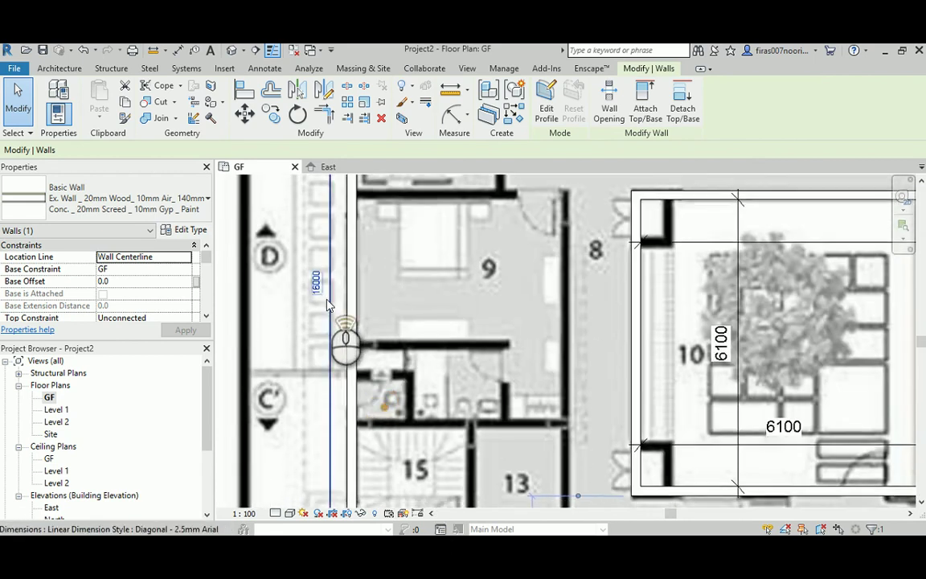
Reduce the long outer side wall's dimension by 100 mm, moving room 14's lower wall inward.
scroll(318, 286, "up", 3)
scroll(308, 284, "up", 2)
left_click(336, 282)
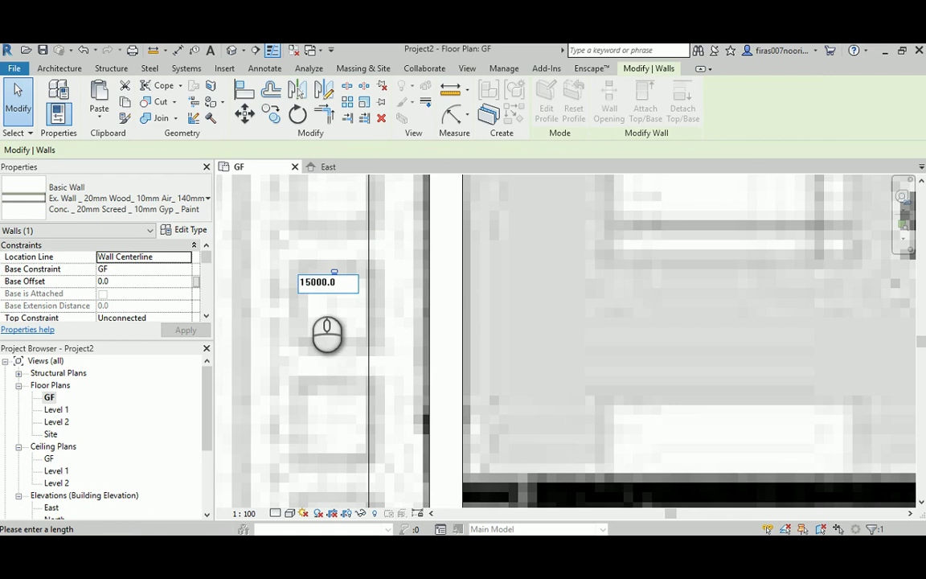
left_click(520, 286)
scroll(499, 286, "down", 4)
middle_click_drag(515, 354, 434, 74)
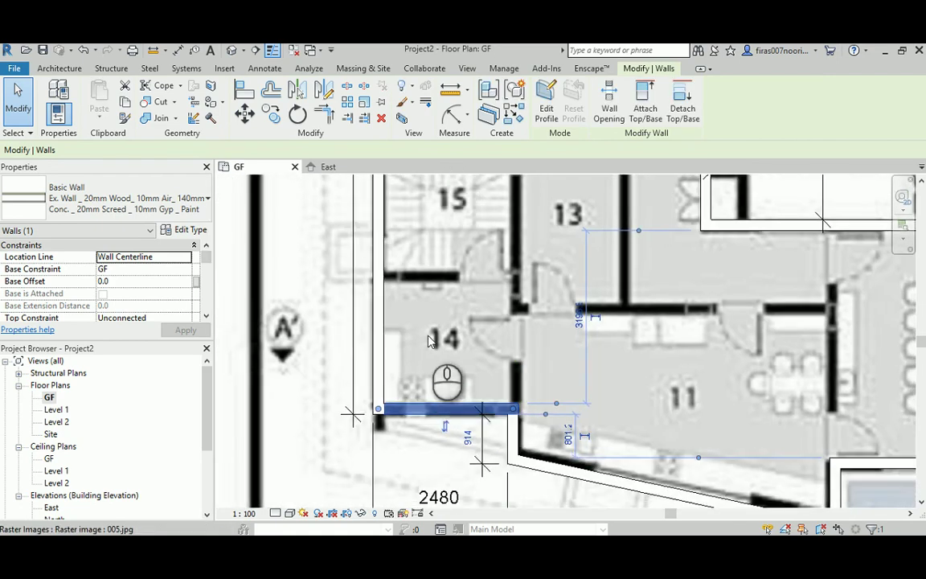
scroll(428, 341, "up", 1)
middle_click_drag(430, 495, 428, 383)
left_click(438, 275)
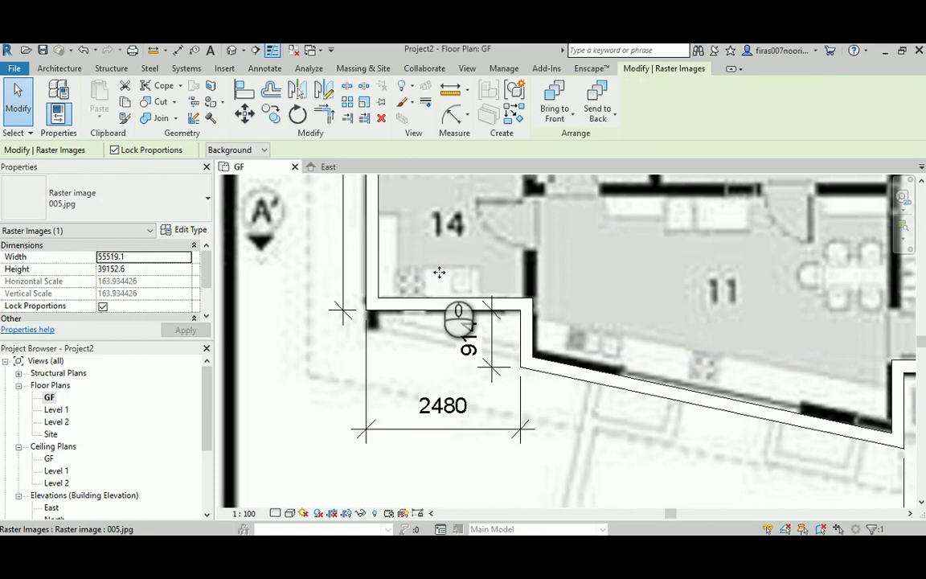
Select the short step wall beside room 7 and set the upper wall dimension above rooms 5 and 7 to 9900.
scroll(532, 355, "down", 5)
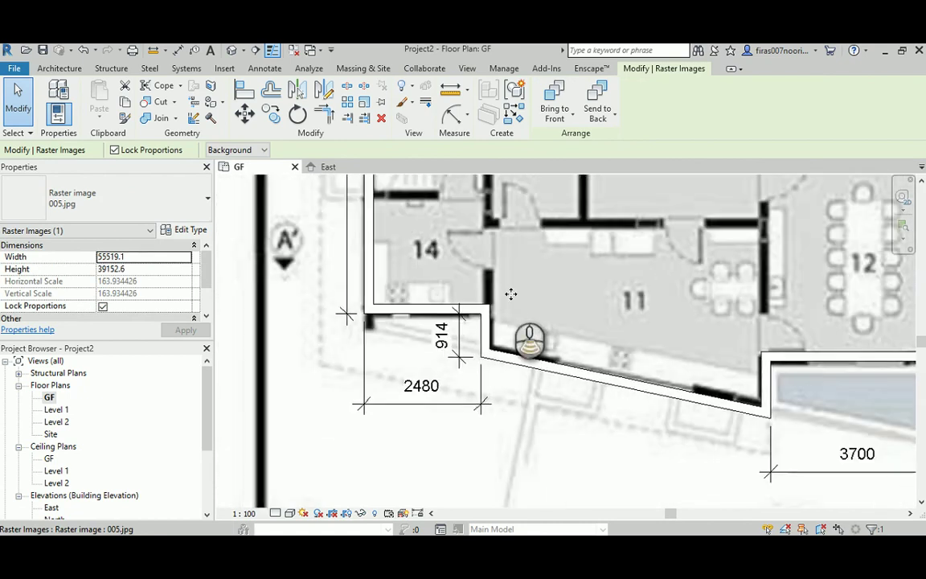
middle_click_drag(515, 294, 446, 473)
middle_click_drag(478, 267, 443, 395)
middle_click_drag(499, 205, 442, 358)
scroll(460, 347, "up", 3)
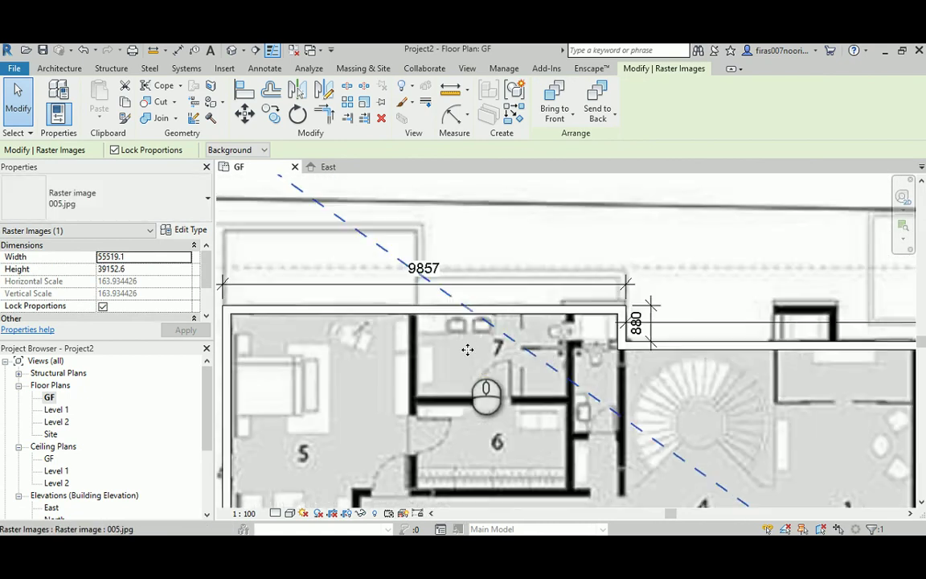
scroll(605, 346, "up", 1)
scroll(605, 346, "up", 1)
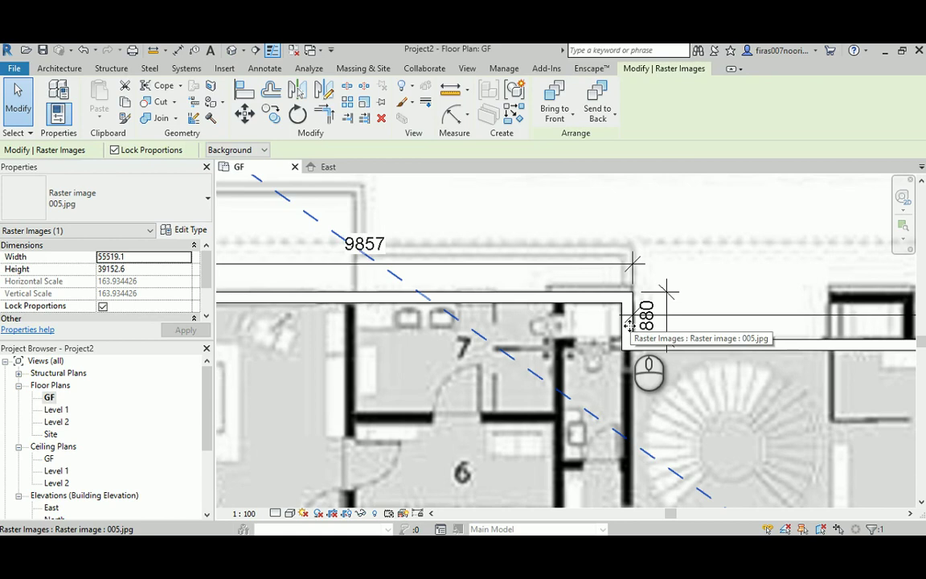
key("Escape")
left_click(625, 332)
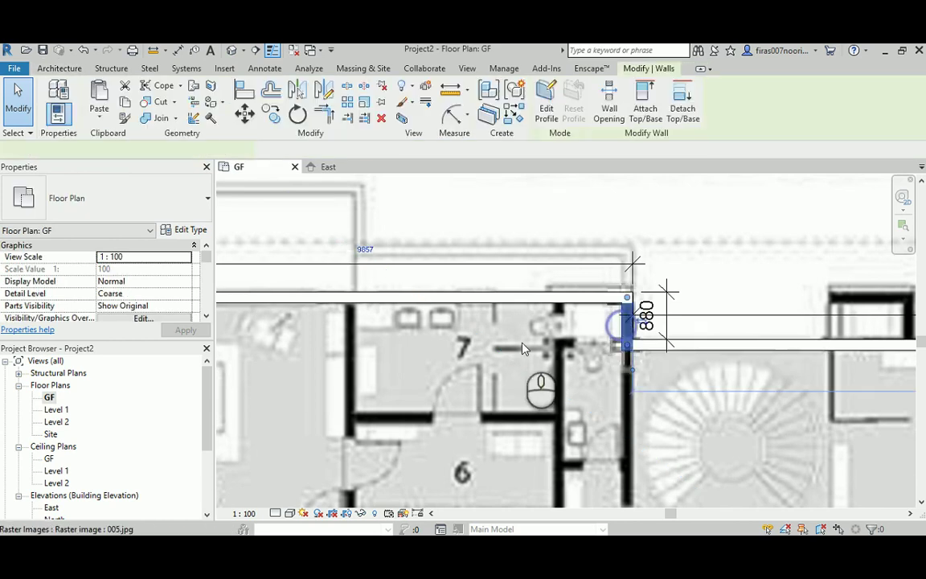
left_click(362, 251)
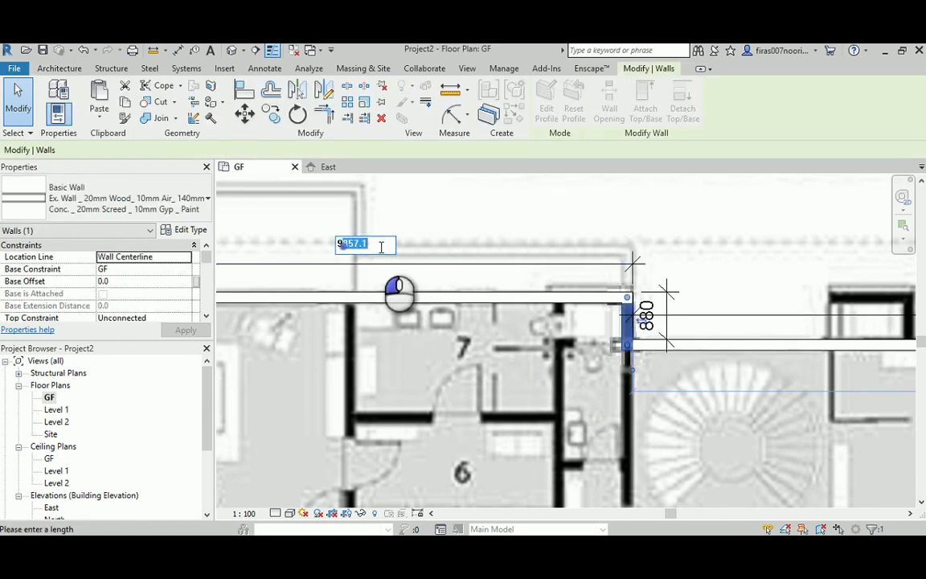
key("Return")
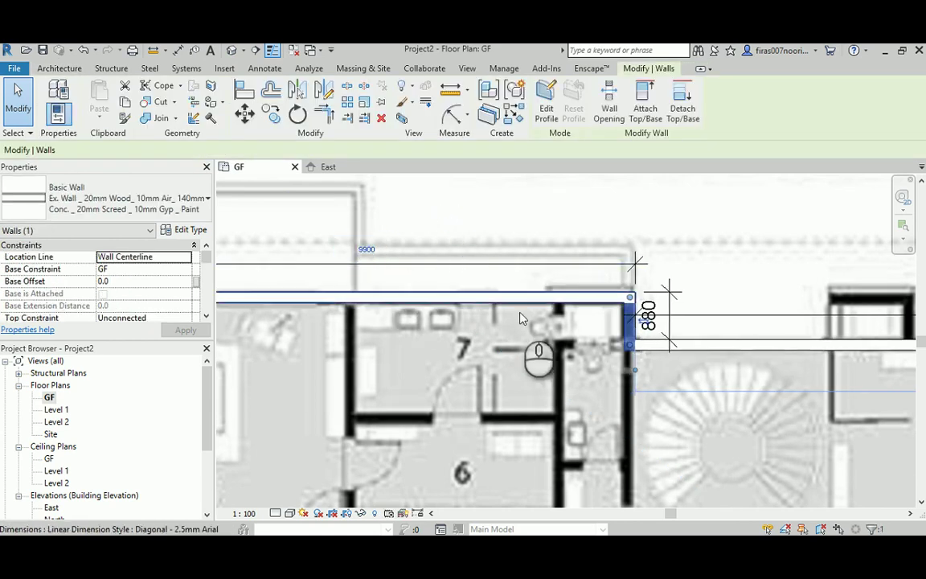
left_click(531, 372)
Select the long upper wall above room 4 and set its offset dimension at the step beside room 7 to 900.
middle_click_drag(322, 336, 430, 345)
scroll(736, 333, "up", 2)
middle_click_drag(805, 381, 476, 367)
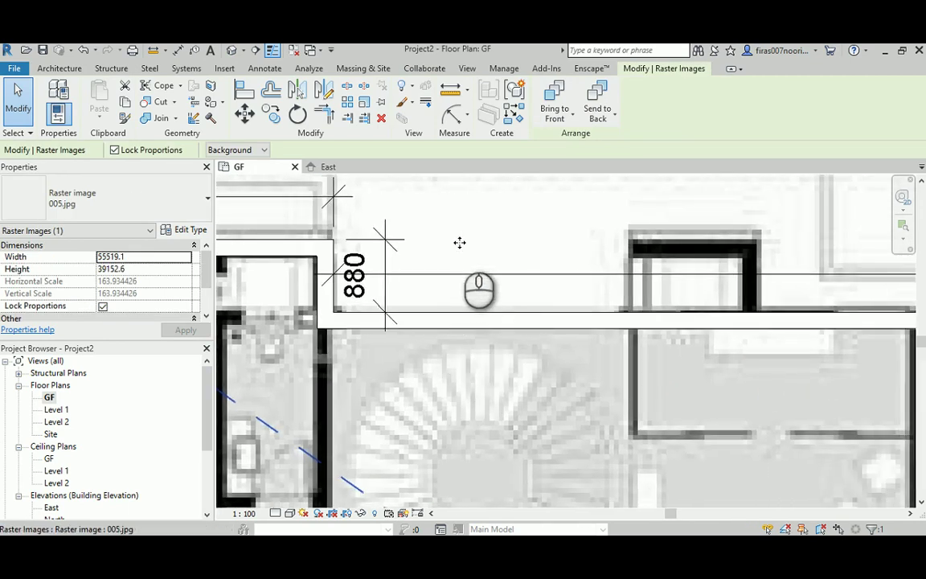
scroll(450, 254, "down", 5)
key("Escape")
left_click(434, 294)
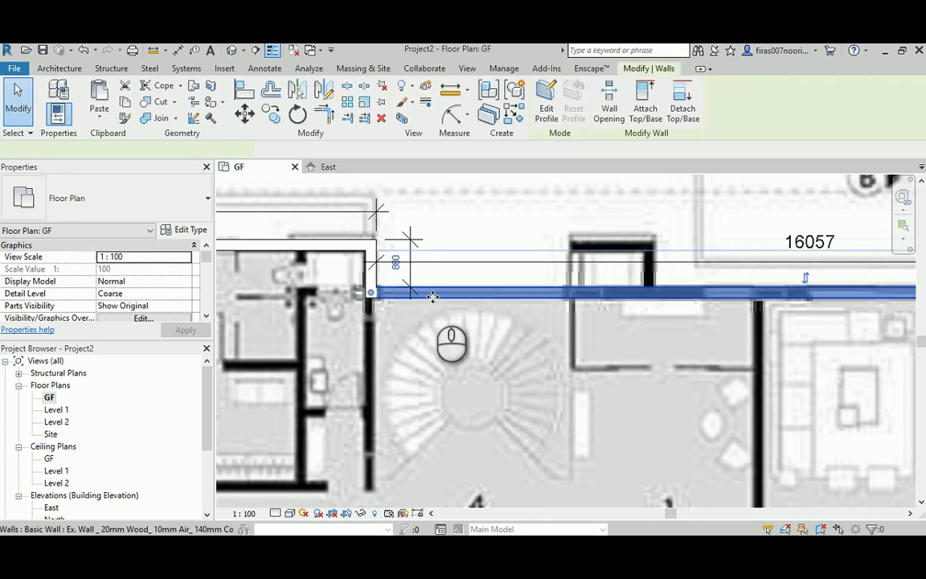
left_click(398, 270)
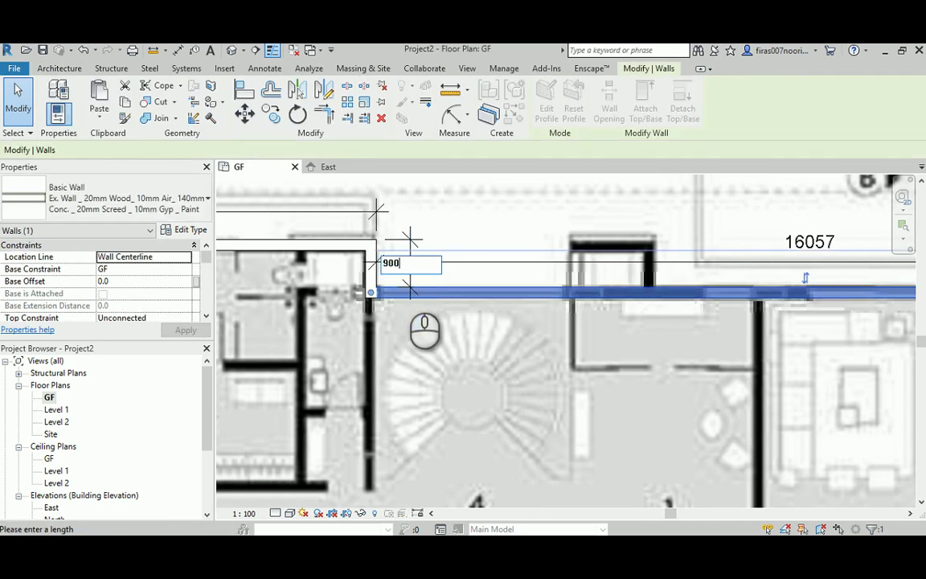
key("Return")
left_click(478, 334)
key("Escape")
Select room 3's outer side wall and set the dimension along the long upper wall to 16000.
scroll(406, 295, "down", 2)
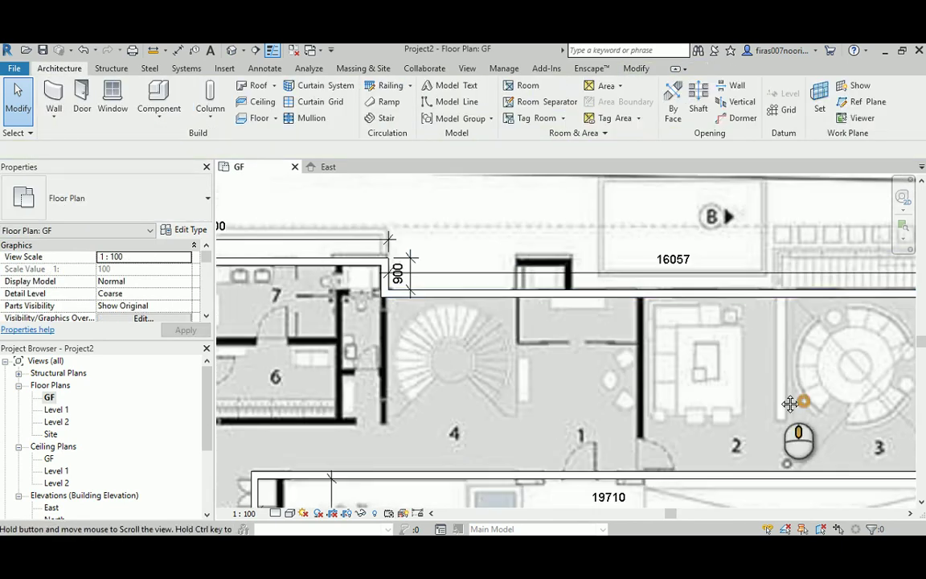
middle_click_drag(790, 403, 578, 354)
middle_click_drag(702, 356, 788, 386)
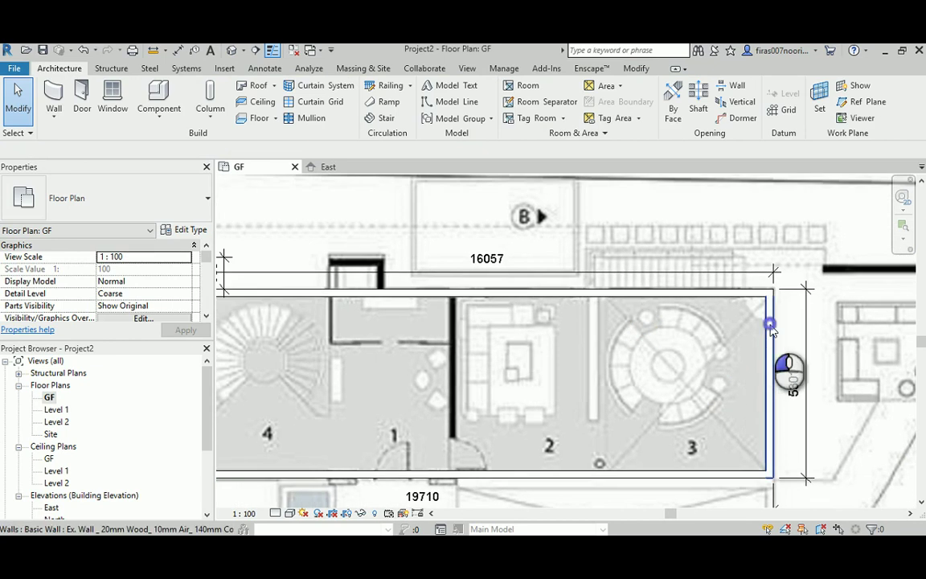
left_click(771, 354)
left_click(486, 256)
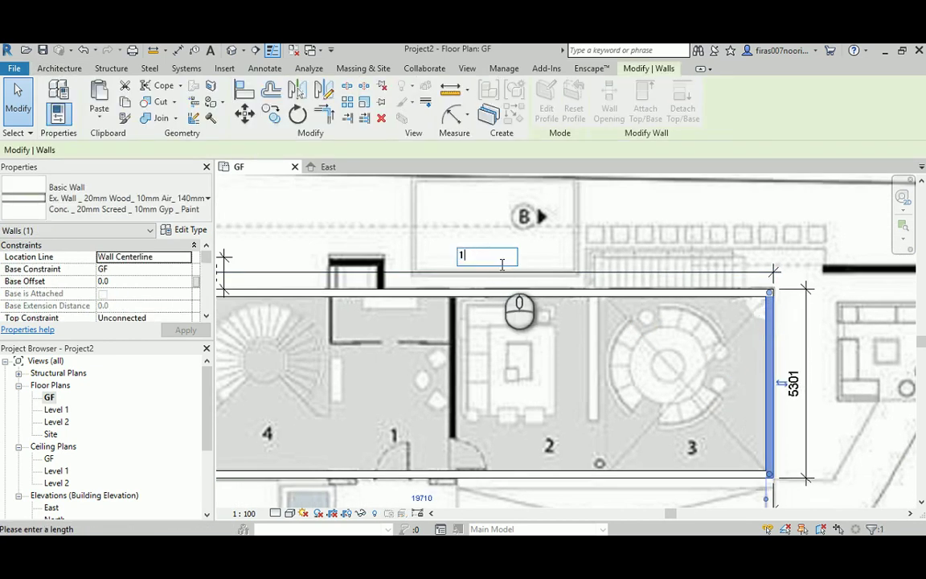
type("16000")
key("Return")
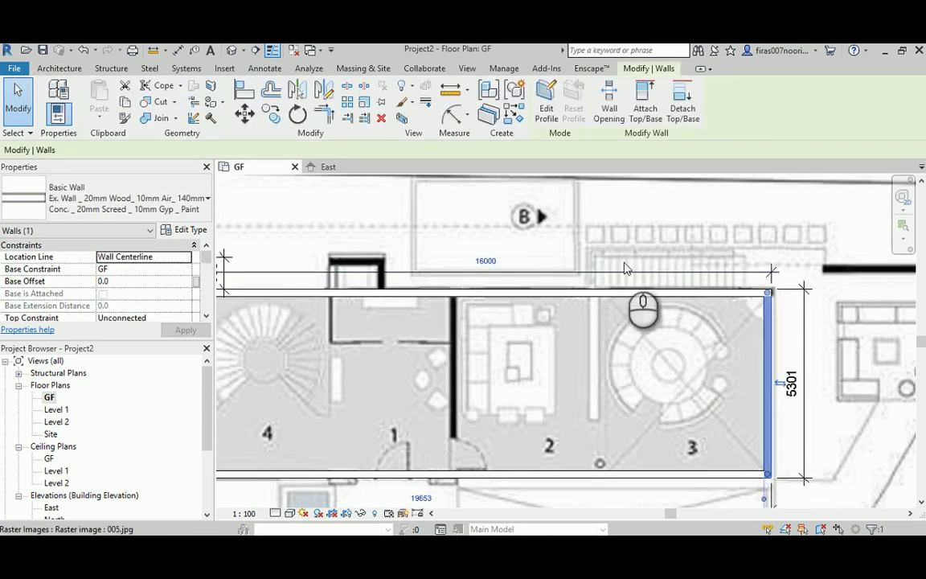
key("Escape")
scroll(772, 384, "up", 2)
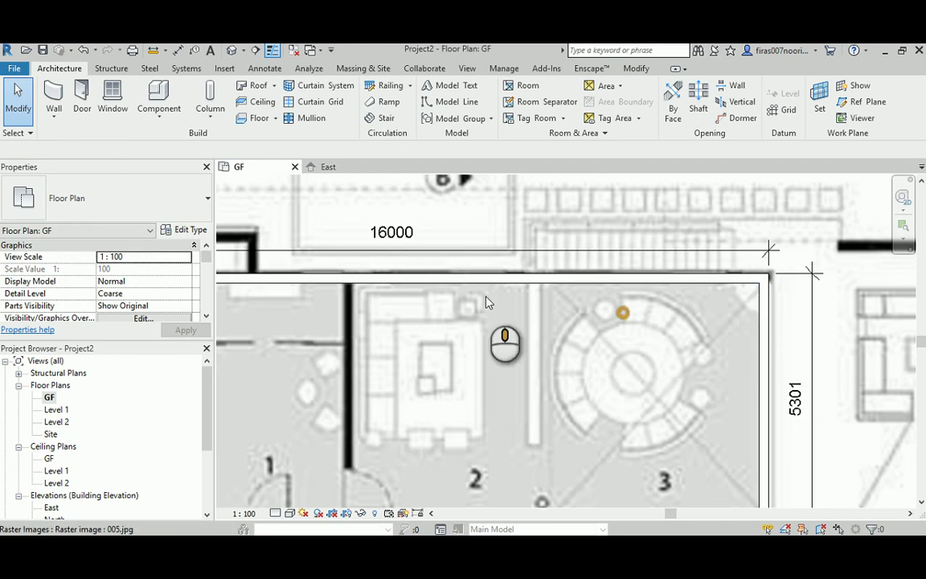
Select the long lower wall below rooms 1 to 3 and set the dimension beside room 3 to 5300.
middle_click_drag(446, 300, 655, 298)
middle_click_drag(378, 304, 463, 314)
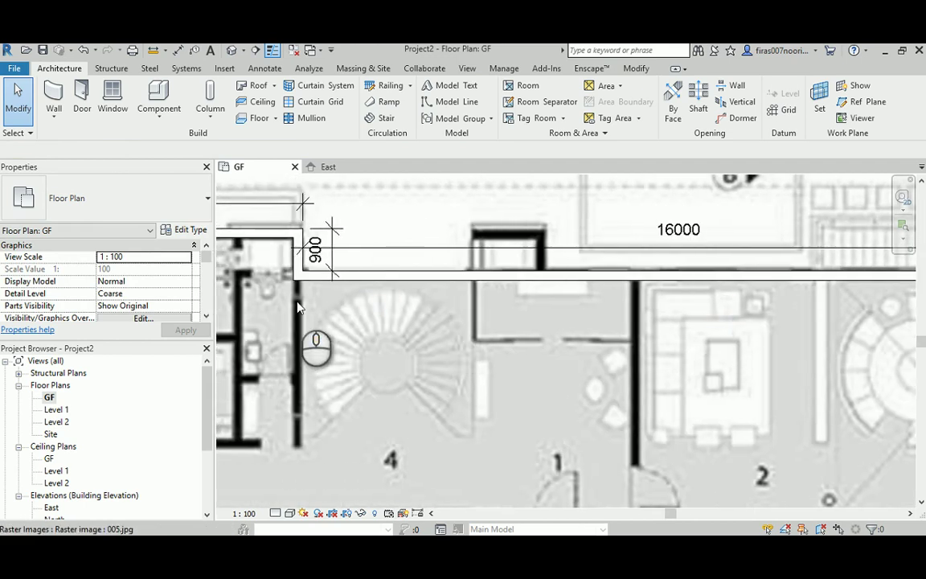
scroll(297, 305, "down", 2)
middle_click_drag(631, 378, 513, 318)
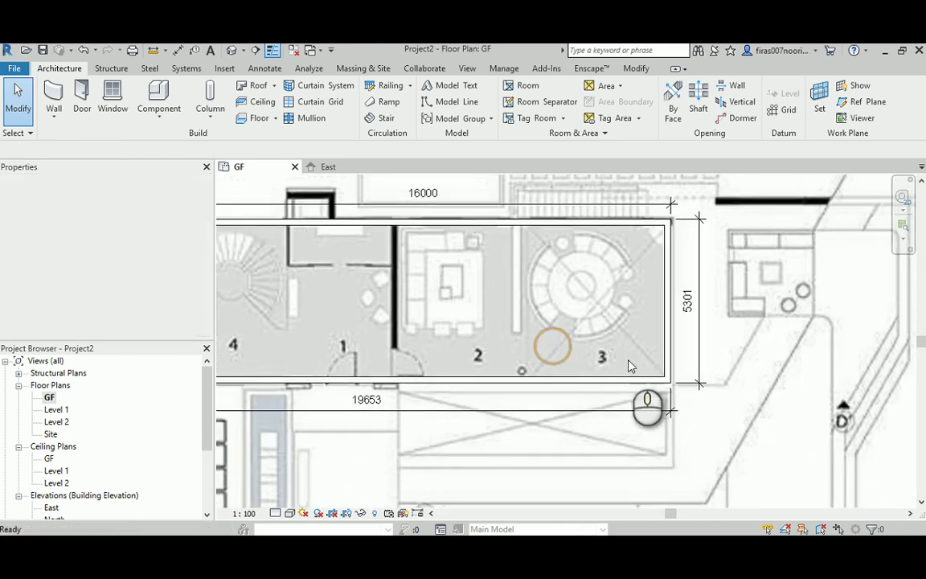
left_click(631, 375)
scroll(675, 326, "up", 2)
left_click(697, 297)
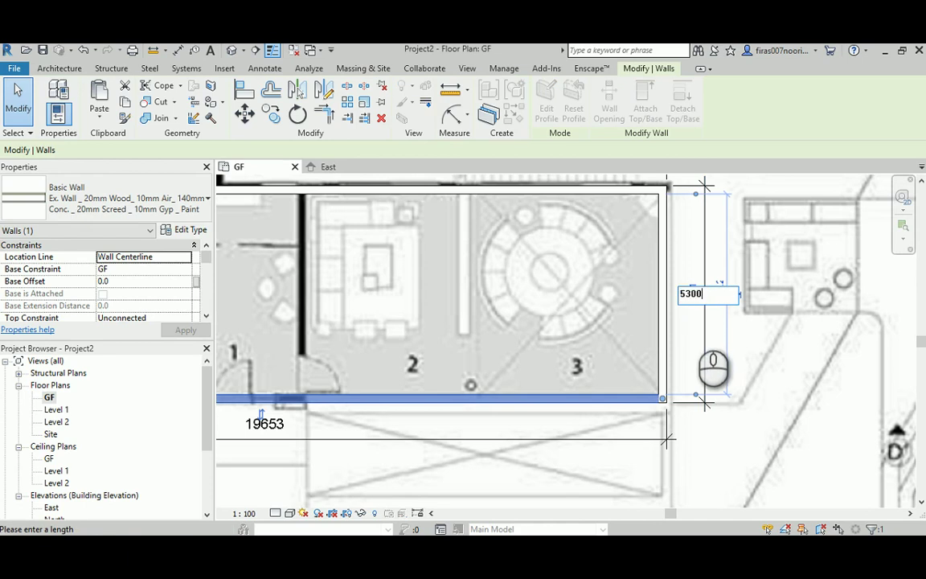
key("Return")
left_click(647, 314)
middle_click_drag(488, 247, 574, 327)
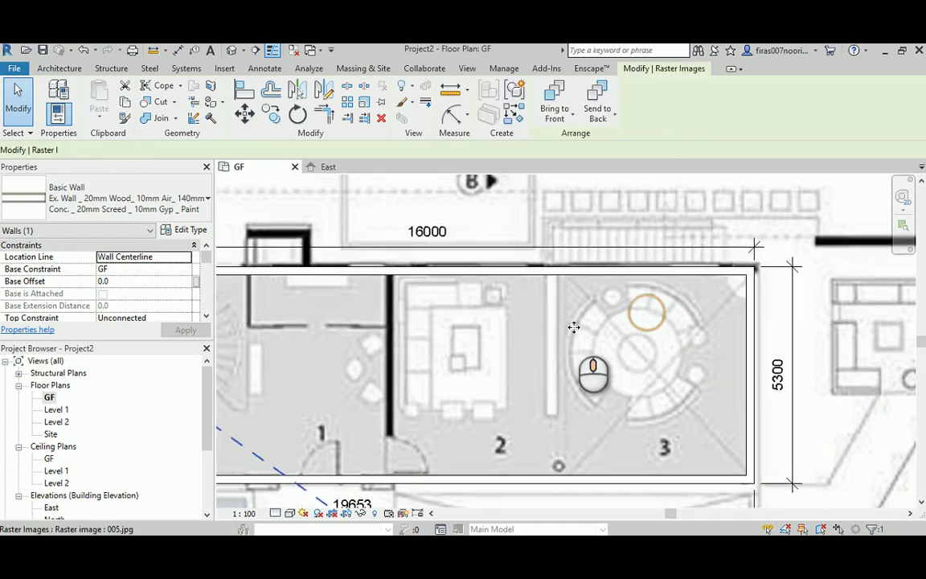
key("Escape")
Select the wall between room 8 and courtyard 10 and set the long dimension below rooms 1 to 3 to 19600.
scroll(436, 275, "down", 3)
middle_click_drag(360, 306, 490, 296)
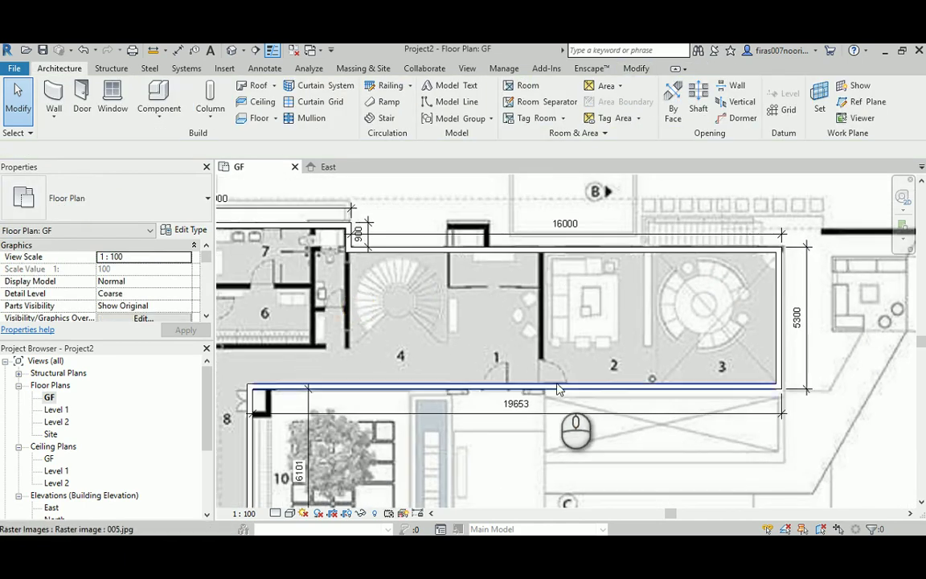
left_click(251, 435)
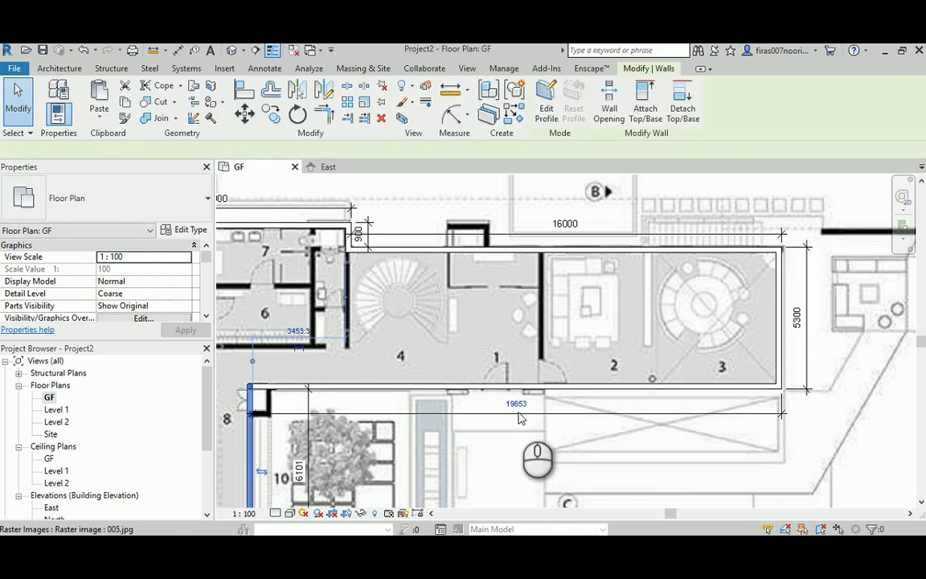
left_click(519, 413)
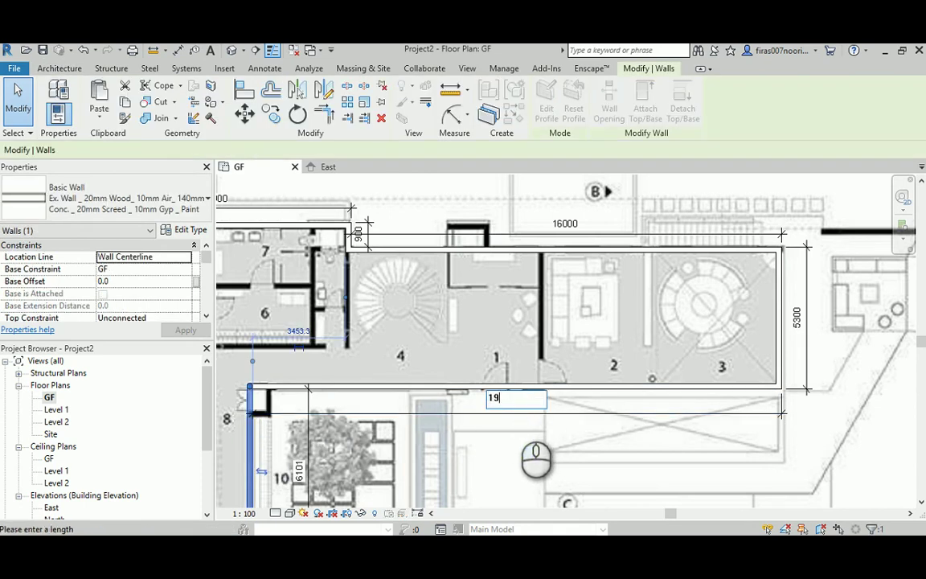
key("Return")
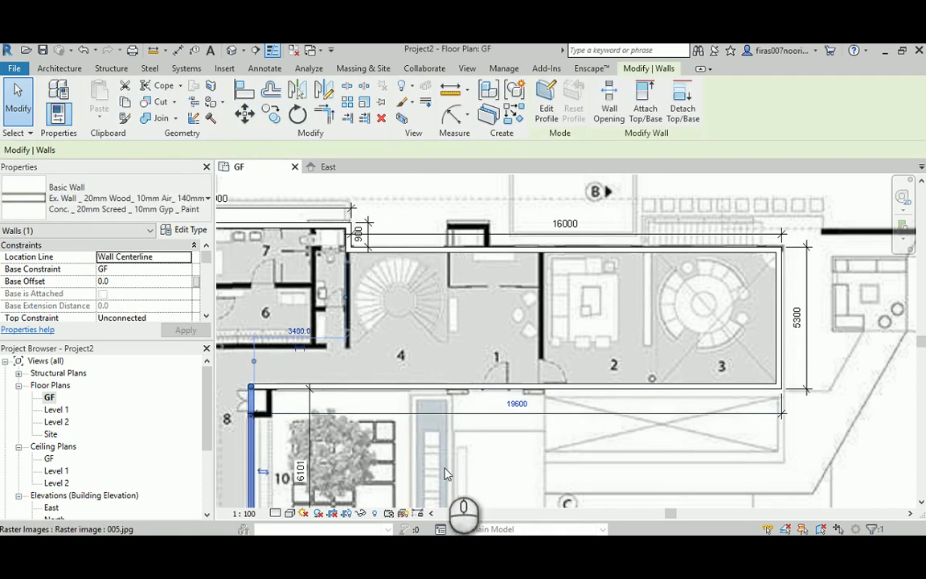
middle_click_drag(469, 457, 516, 333)
left_click(563, 351)
middle_click_drag(358, 366, 353, 304)
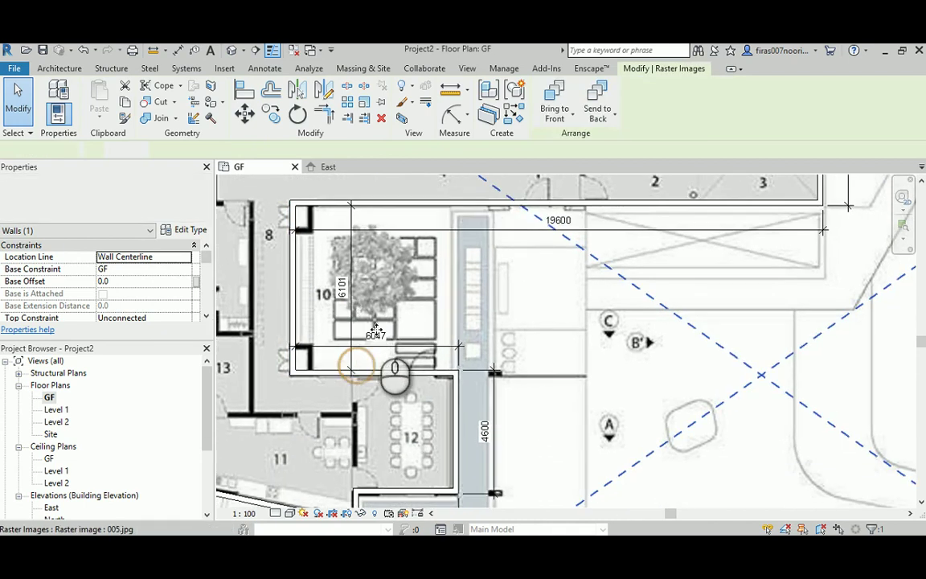
key("Escape")
Select the wall between courtyard 10 and room 12 and set the dimension across courtyard 10 to 6100.
scroll(359, 368, "up", 2)
left_click(373, 377)
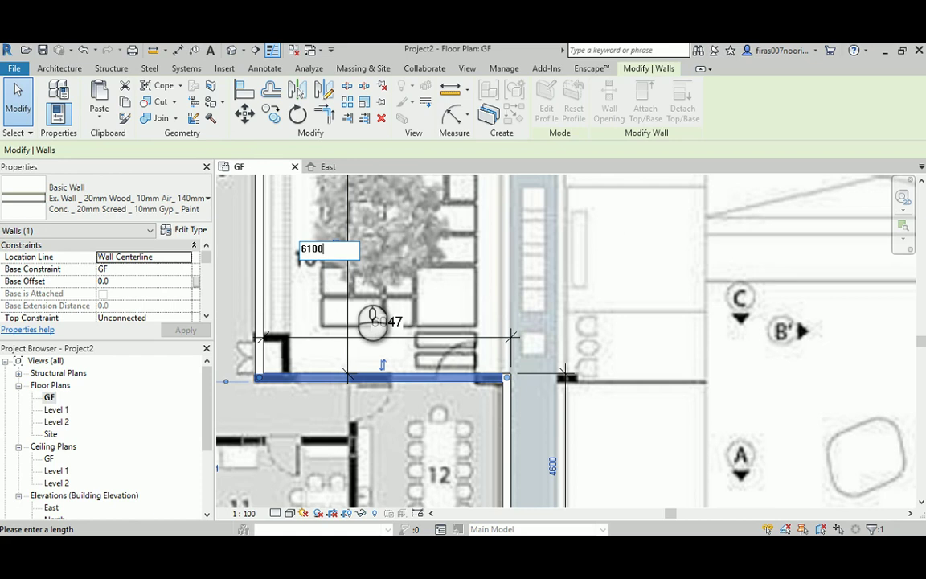
key("Return")
key("Escape")
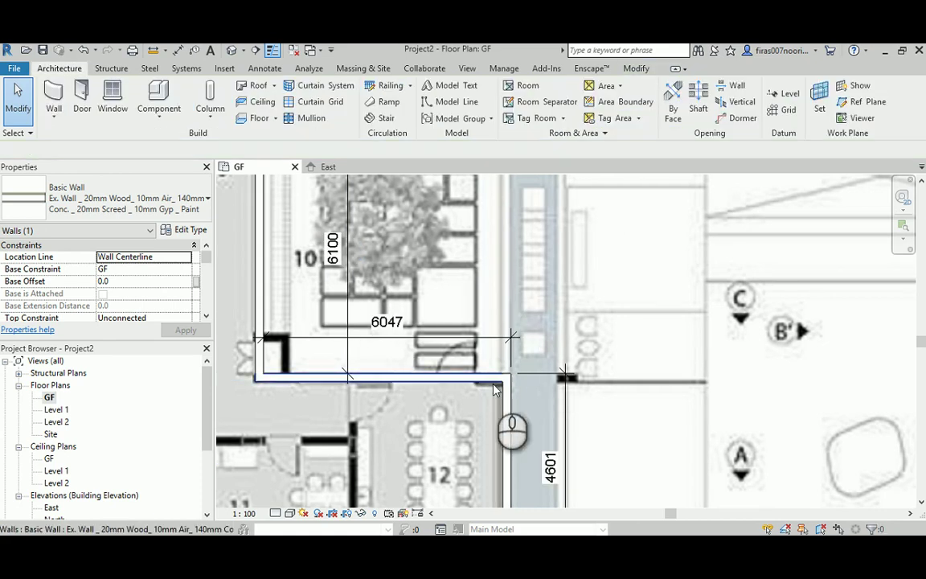
left_click(505, 405)
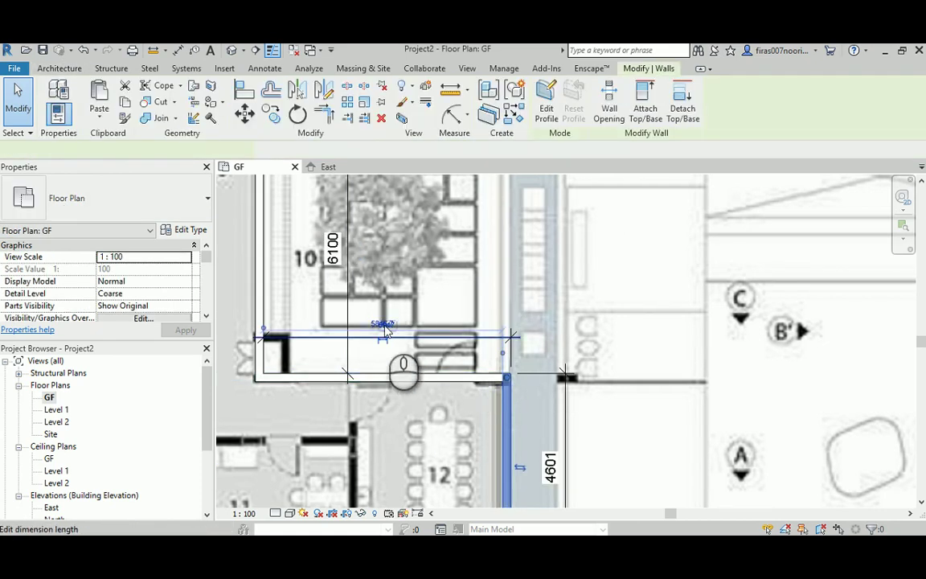
scroll(385, 362, "up", 2)
key("Escape")
Select room 12's outer side wall and set the dimension along the wall below courtyard 10 to 6000.
middle_click_drag(386, 366, 548, 334)
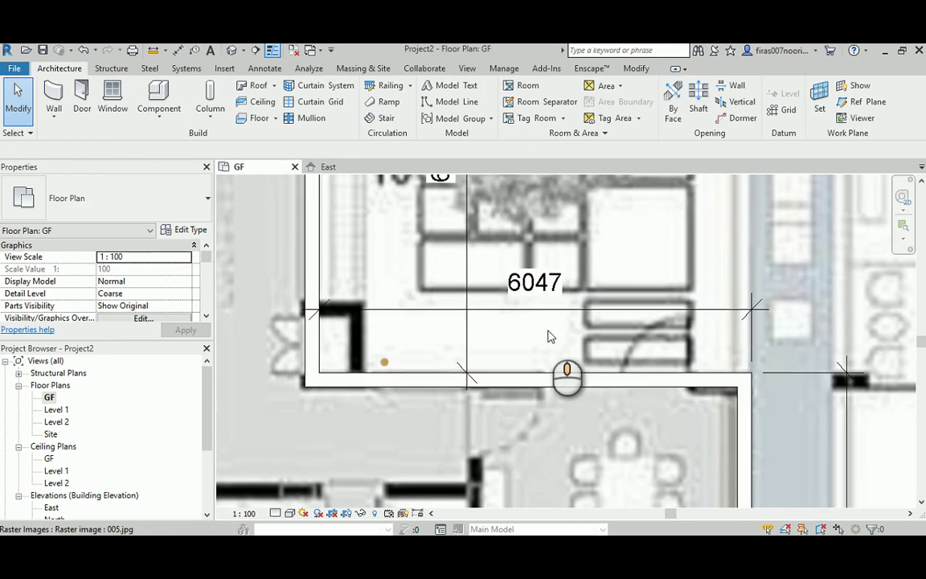
left_click(720, 430)
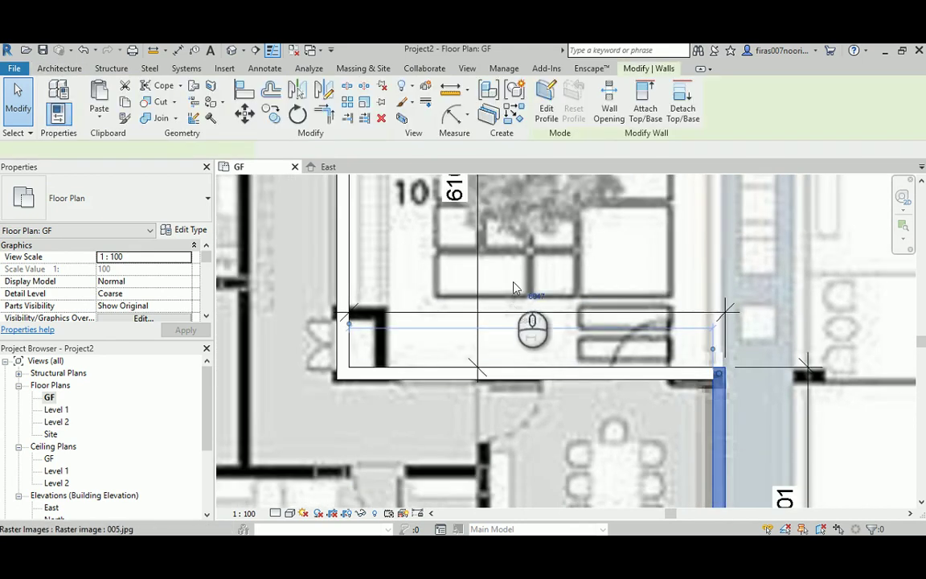
left_click(524, 292)
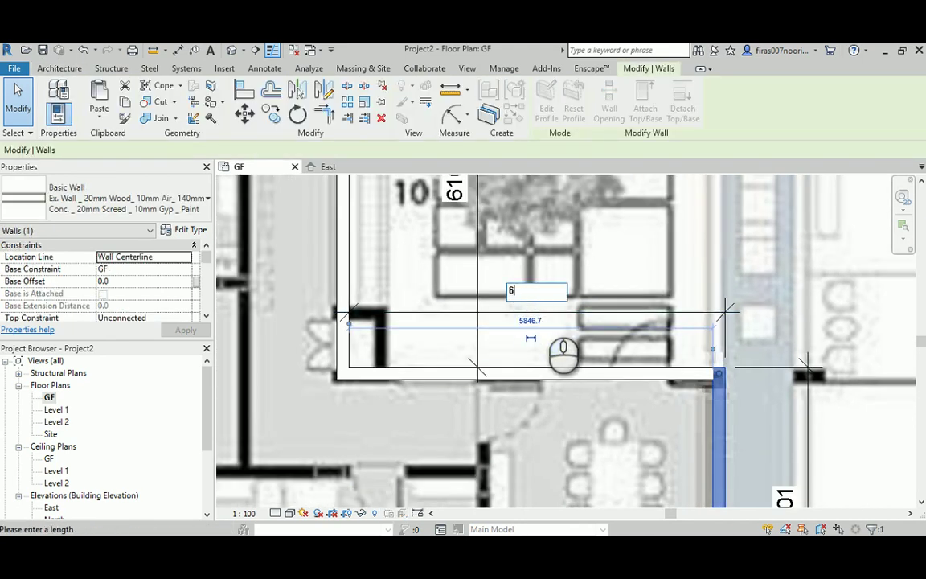
type("6000")
key("Return")
scroll(674, 351, "down", 3)
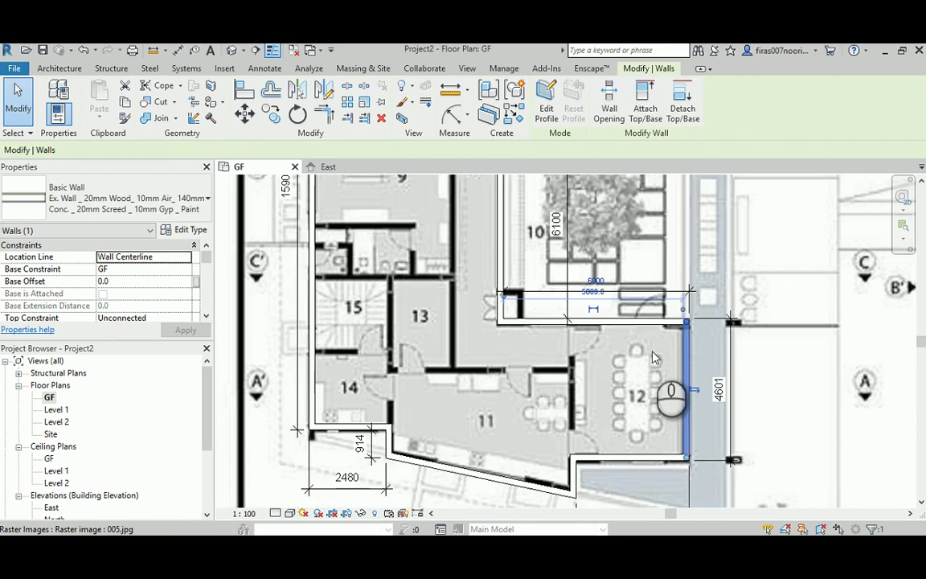
key("Escape")
Select room 12's lower wall and set the dimension along the room's outer side to 4700.
scroll(611, 347, "up", 2)
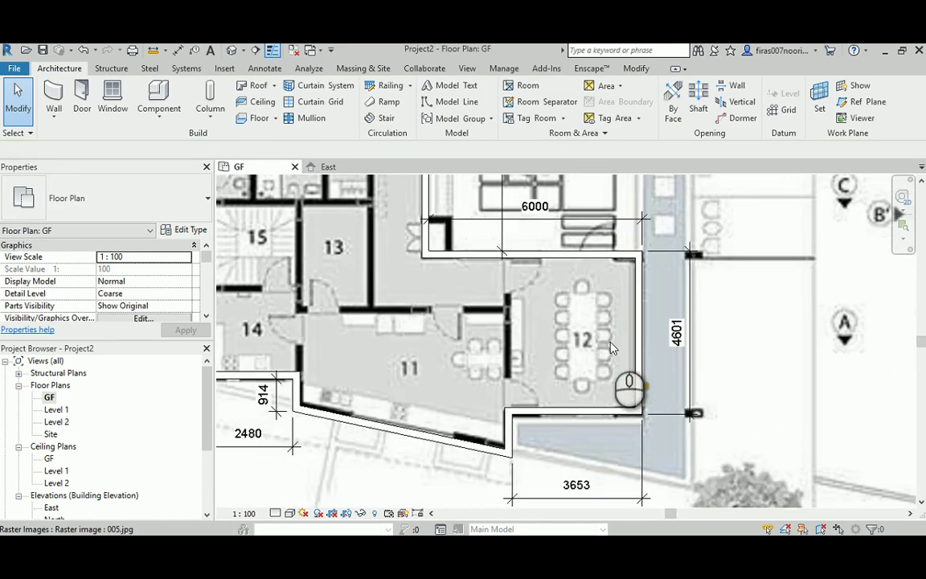
left_click(609, 408)
left_click(680, 331)
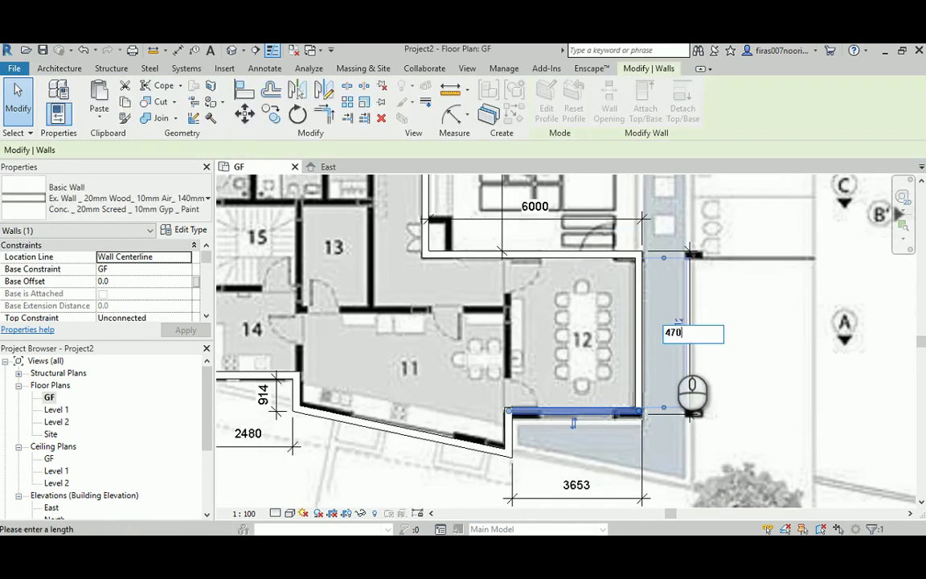
type("4700")
key("Return")
key("Escape")
Select the short wall joining room 12's lower wall to room 11's slanted wall and set the dimension below room 12 to 3600.
scroll(534, 362, "up", 3)
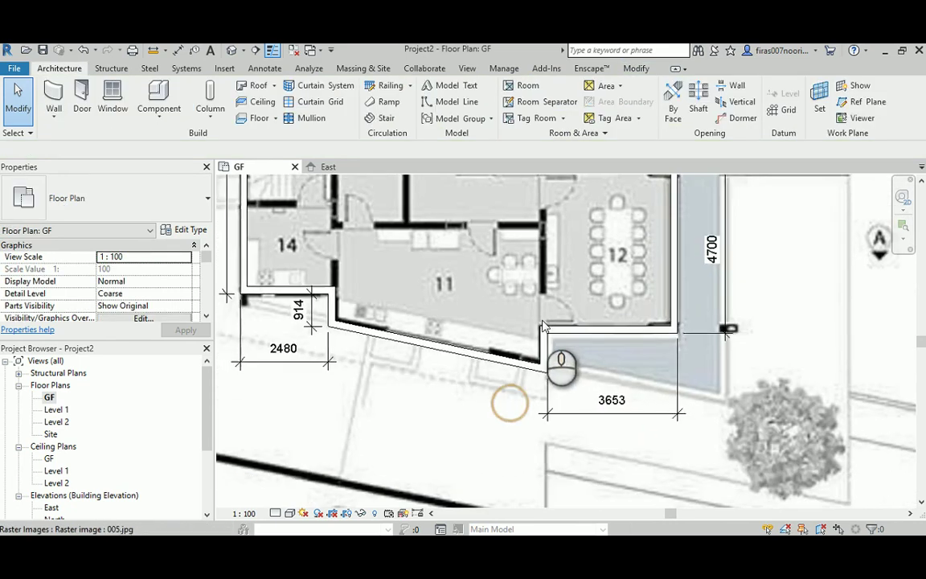
scroll(541, 339, "up", 1)
left_click(542, 346)
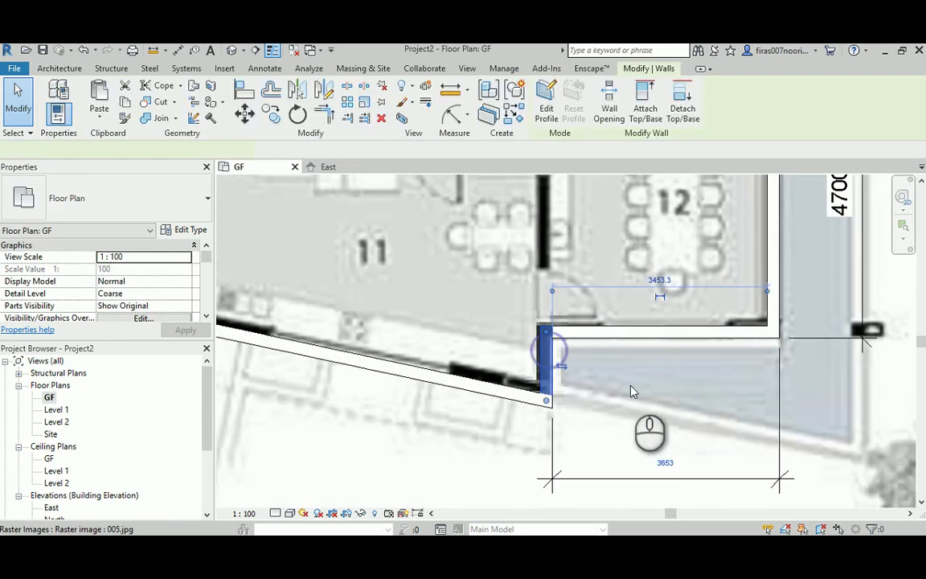
scroll(666, 464, "up", 1)
left_click(666, 464)
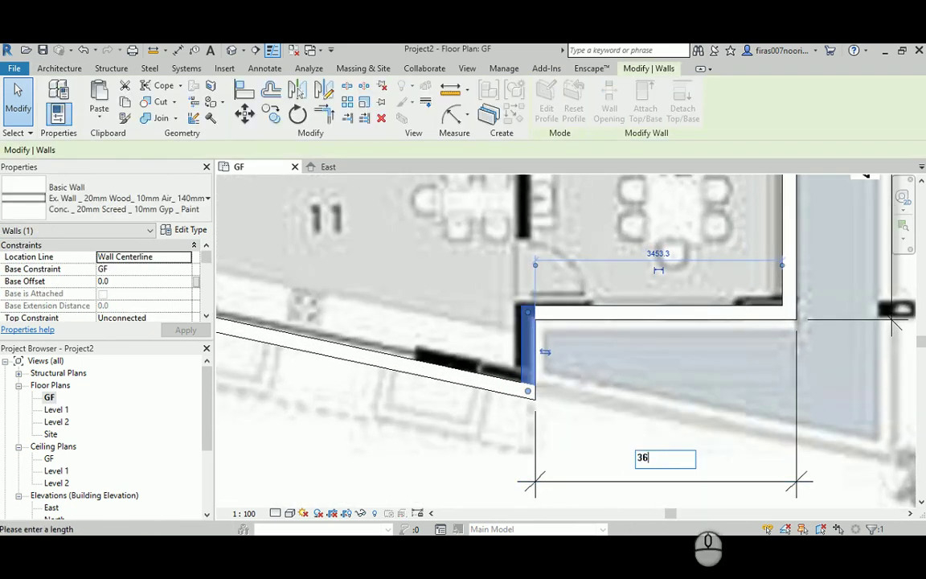
type("3600")
key("Return")
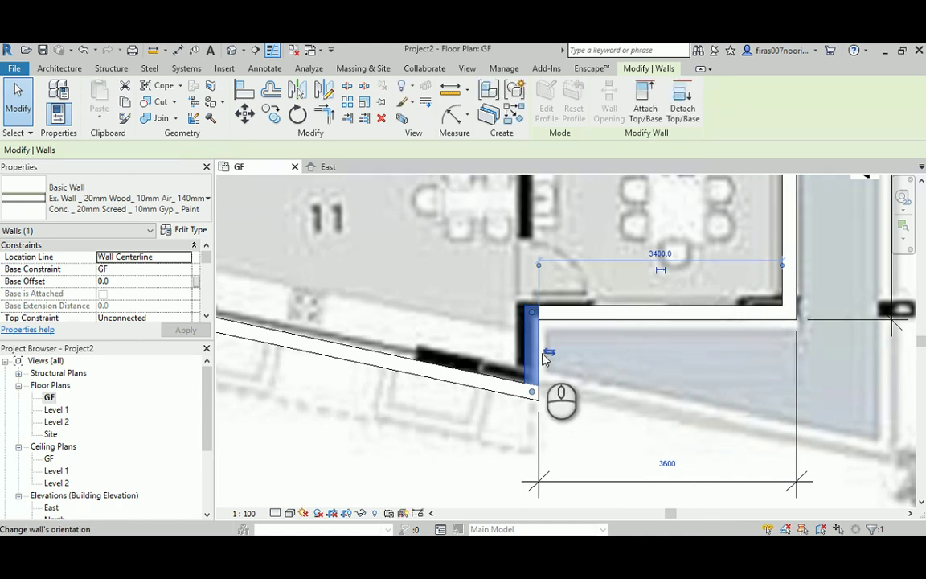
Set the dimension below room 12 to 3700 for the selected short wall.
left_click(667, 463)
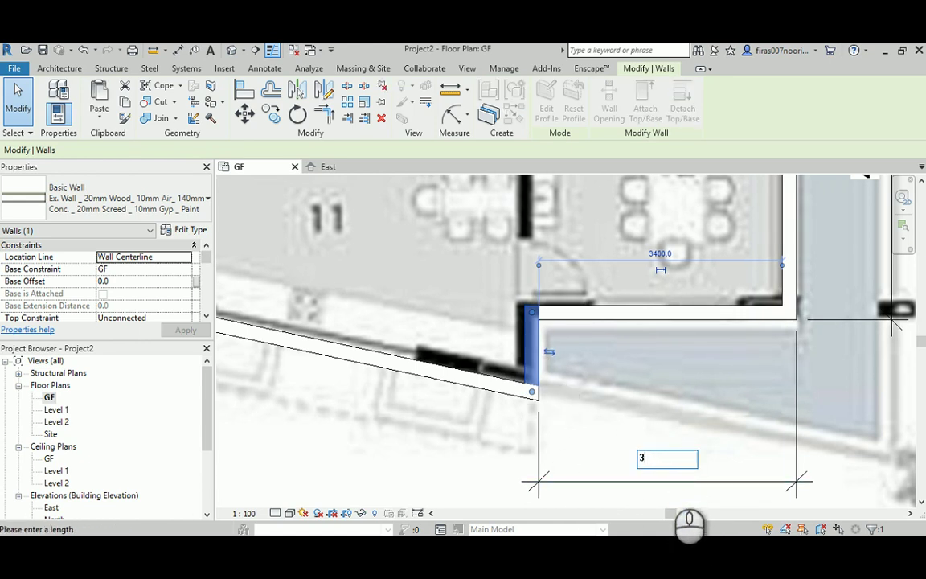
key("Return")
left_click(667, 387)
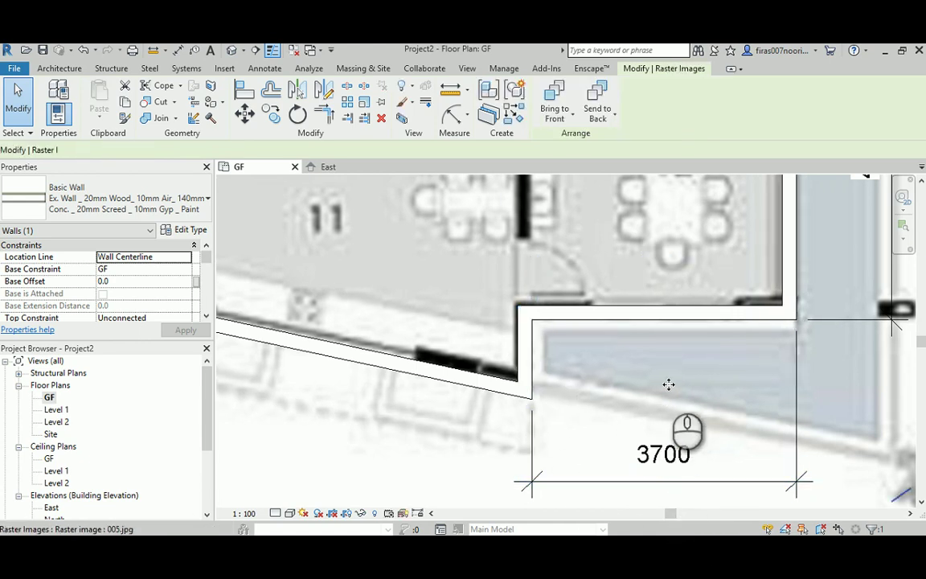
scroll(667, 386, "down", 2)
middle_click_drag(352, 344, 472, 358)
scroll(472, 358, "up", 2)
key("Escape")
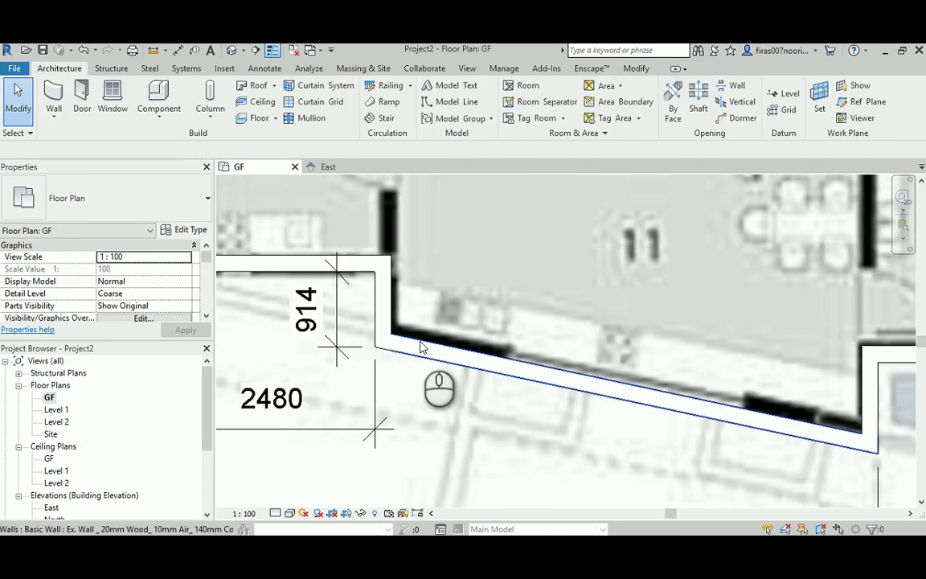
Delete the slanted wall below room 11 together with the dimension that references it.
middle_click_drag(380, 318, 433, 329)
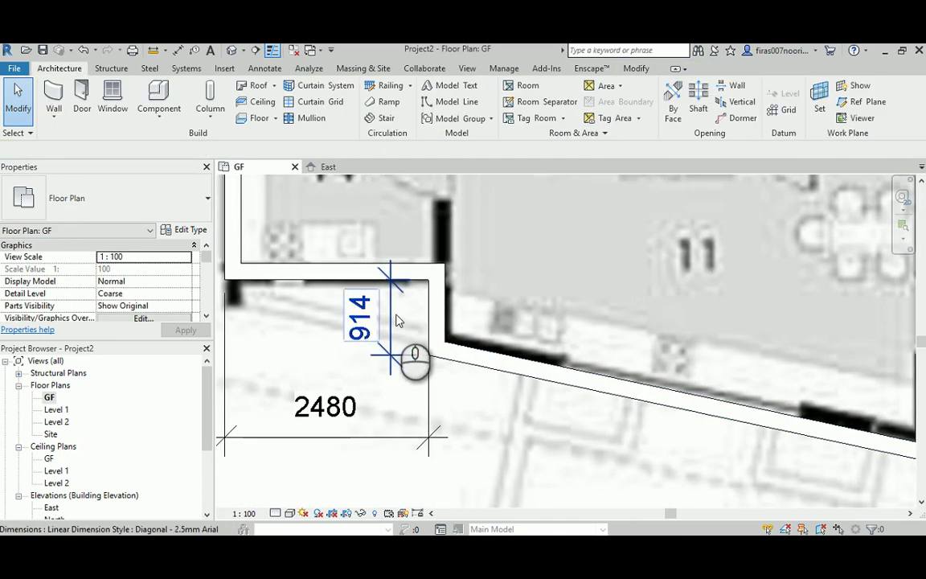
left_click(479, 355)
scroll(480, 357, "up", 1)
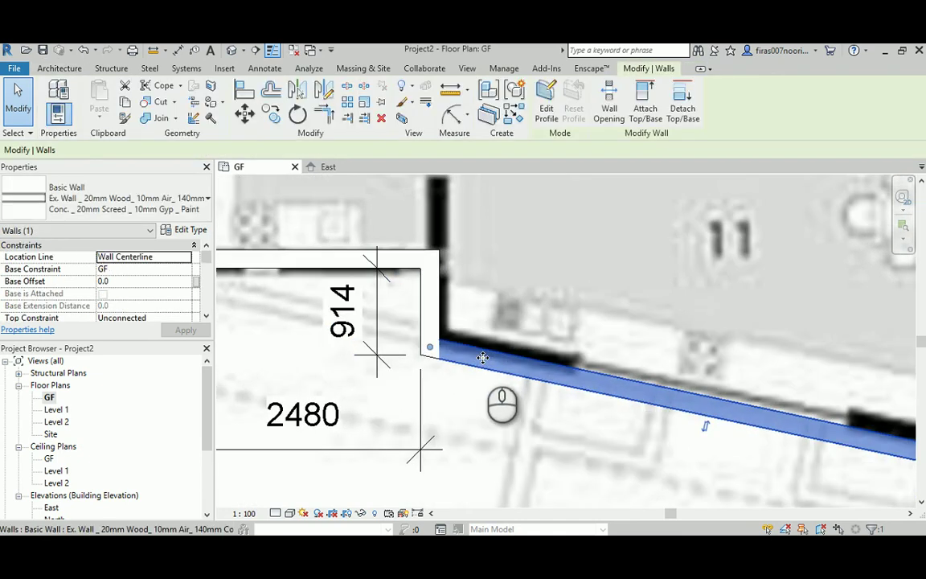
key("Delete")
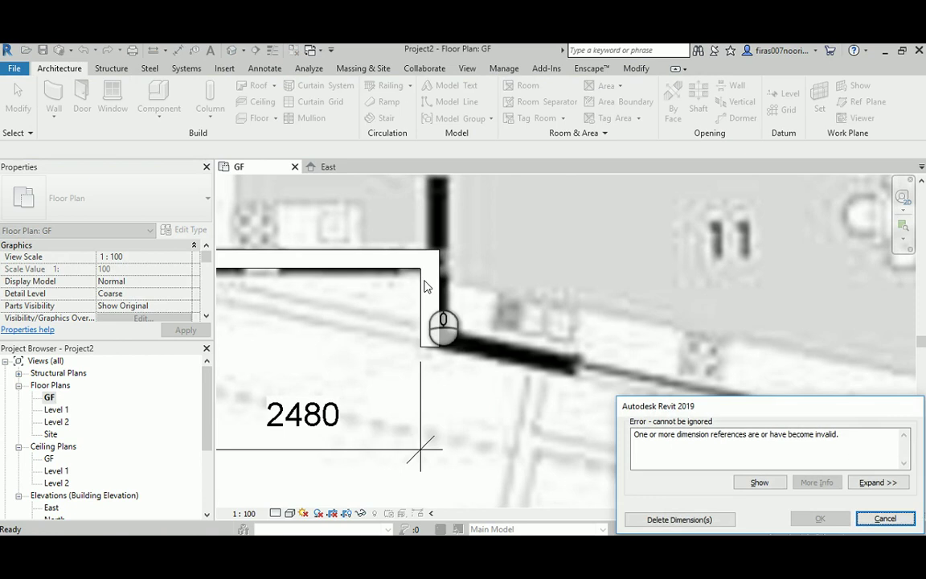
left_click(673, 520)
Select the short step wall between rooms 14 and 11 and set its length to 900.
left_click(438, 306)
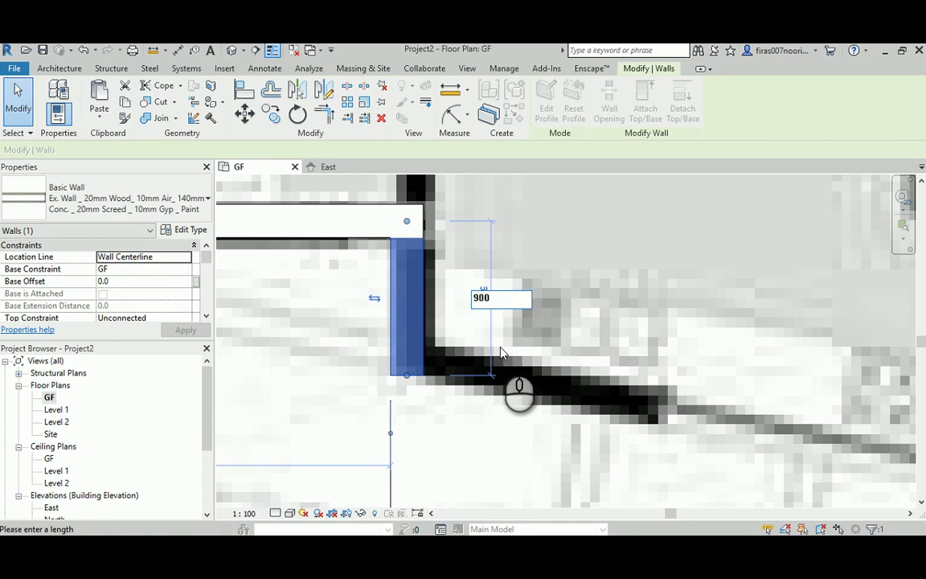
key("Return")
key("Escape")
Create a similar wall along room 11's slanted edge, from the short step wall to the short wall beside room 12.
left_click(421, 272)
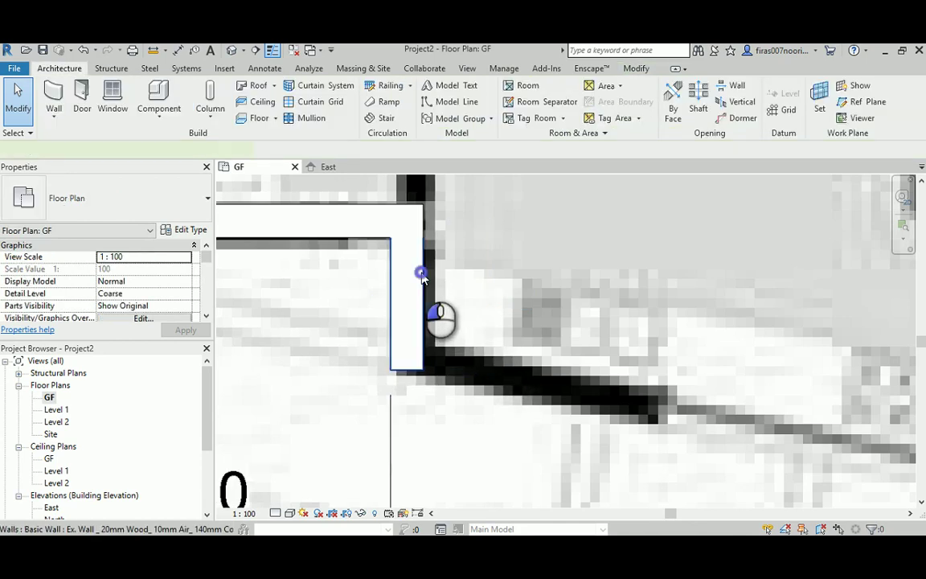
left_click(422, 276)
right_click(424, 273)
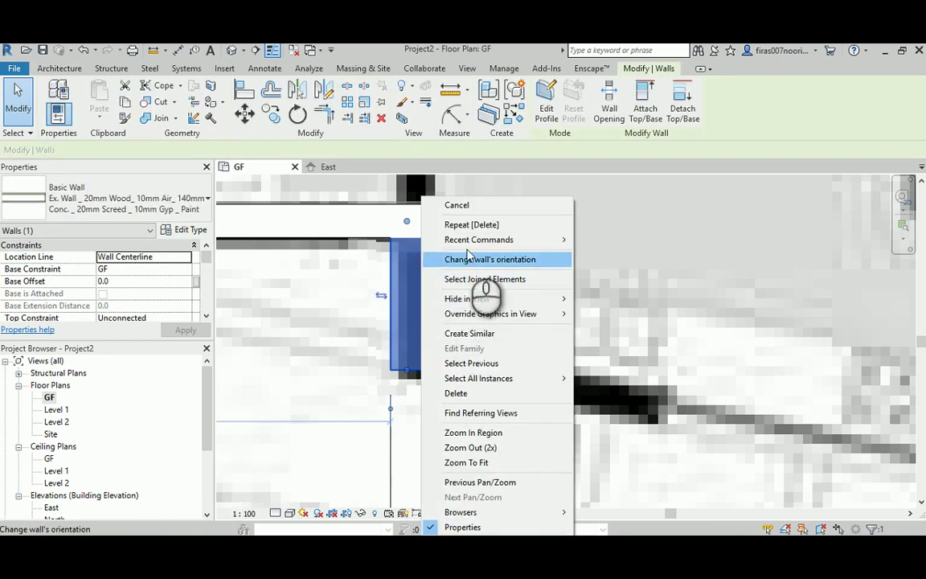
left_click(470, 333)
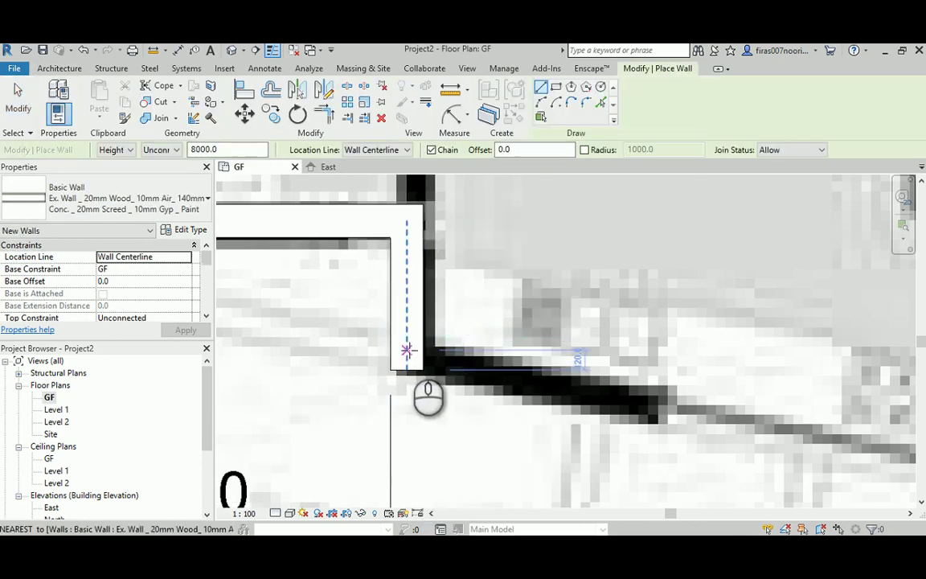
left_click(407, 350)
scroll(415, 351, "down", 2)
middle_click_drag(693, 424, 452, 369)
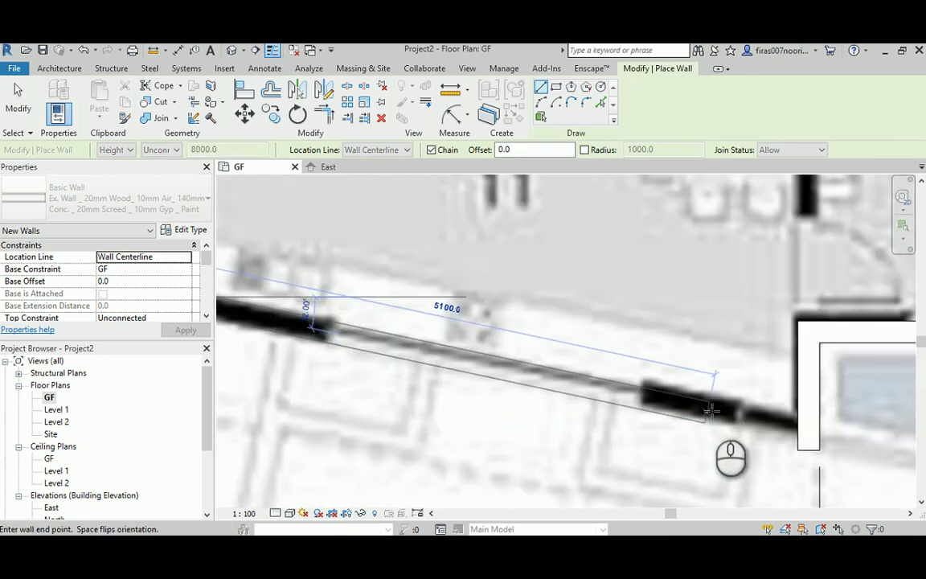
left_click(804, 431)
key("Escape")
key("Escape")
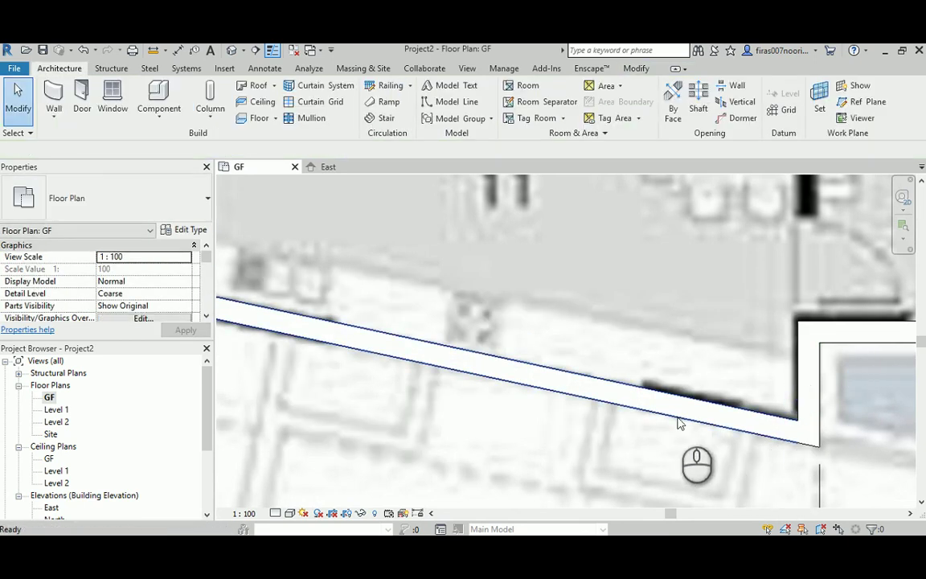
Raise the floor plan view's detail level to display the walls' material layers.
left_click(274, 514)
left_click(289, 498)
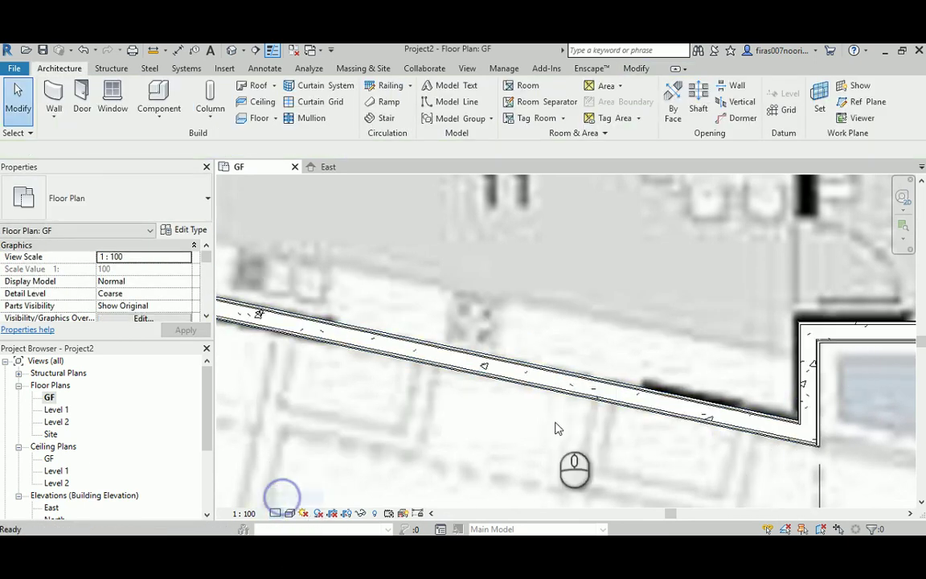
Inspect the layered wall join at the slanted wall's corner beside room 12 and along the slanted wall.
middle_click_drag(554, 428, 478, 387)
scroll(622, 390, "up", 3)
scroll(621, 390, "up", 4)
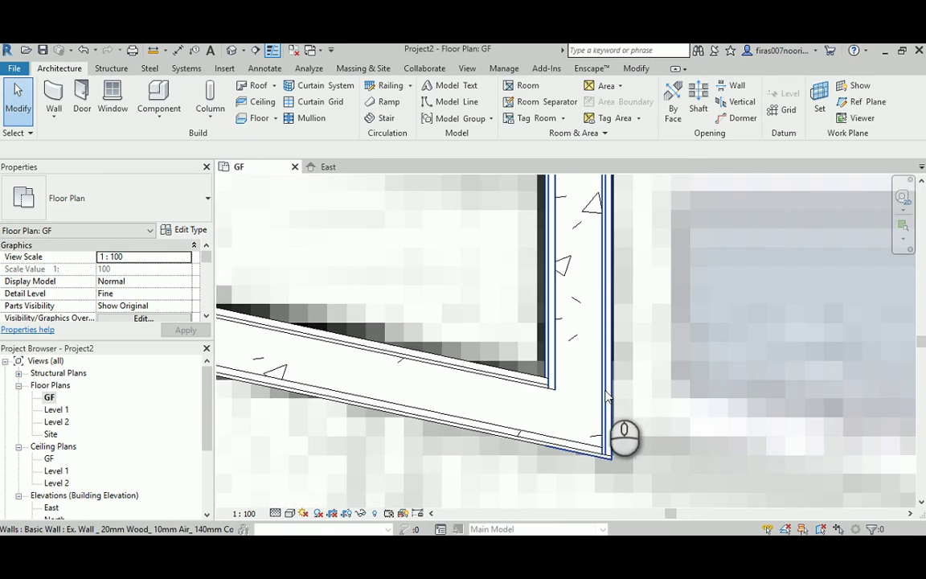
left_click(515, 376)
scroll(514, 374, "down", 5)
key("Escape")
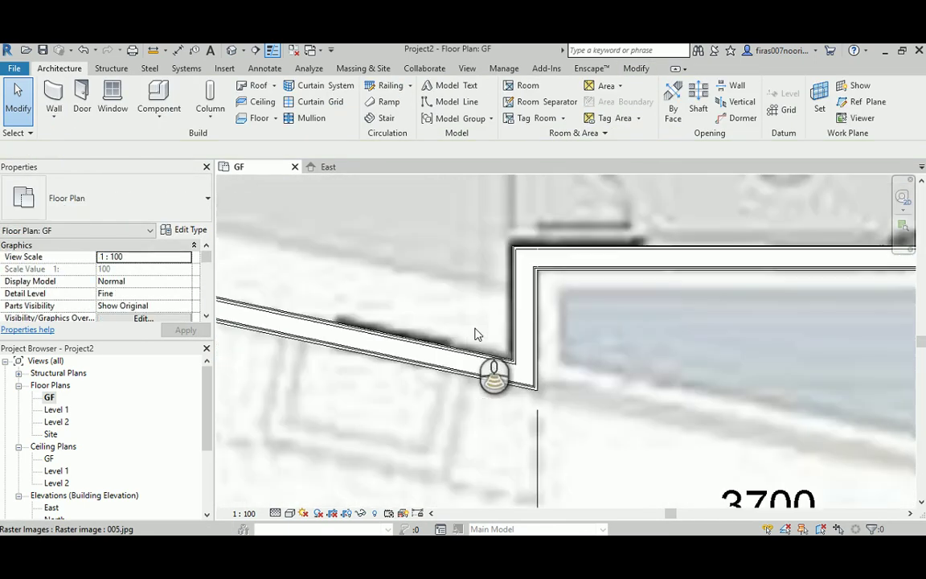
middle_click_drag(422, 332, 764, 384)
middle_click_drag(459, 337, 458, 343)
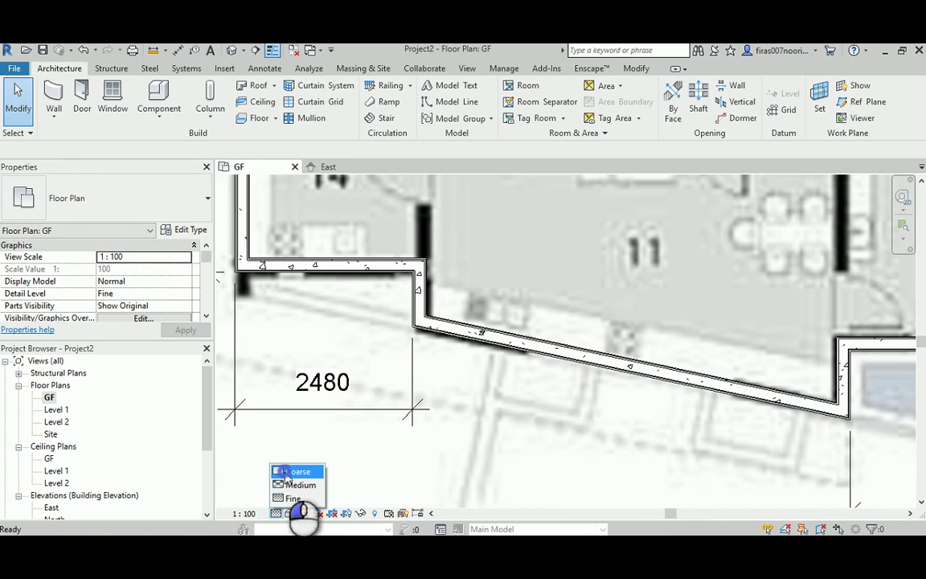
Set the view's detail level to Coarse and dimension the outer face of the short step wall between rooms 14 and 11.
left_click(286, 478)
scroll(405, 294, "up", 4)
key("i")
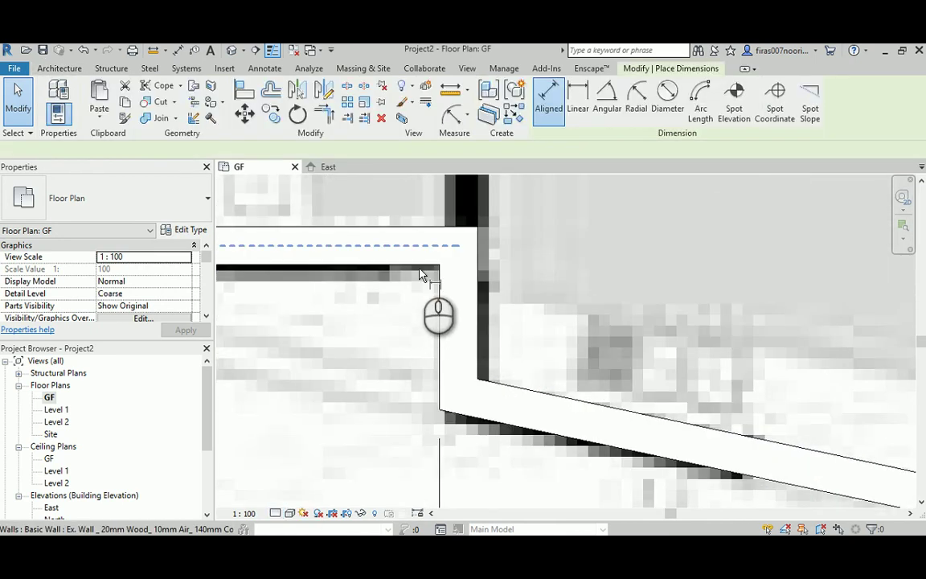
left_click(425, 267)
left_click(440, 414)
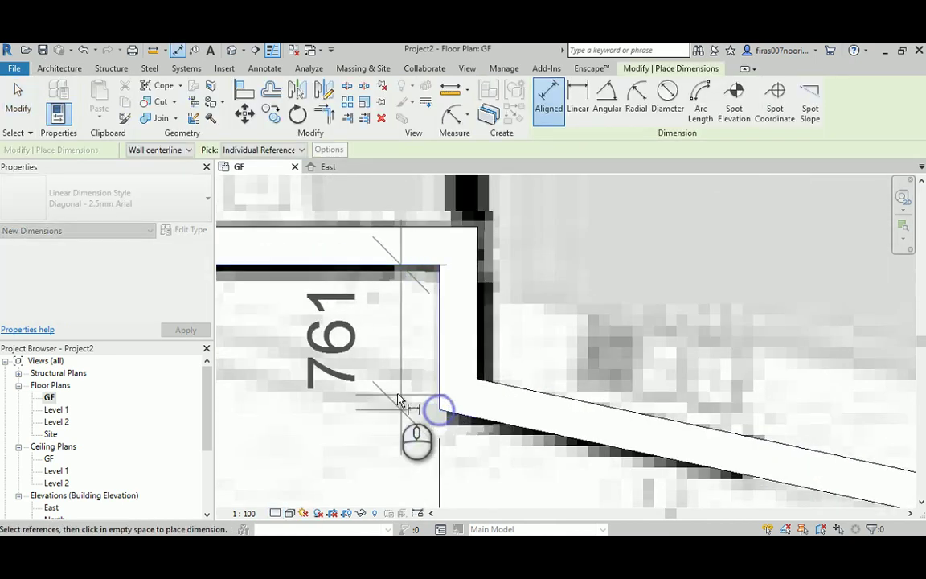
left_click(374, 378)
key("Escape")
key("Escape")
scroll(402, 370, "down", 2)
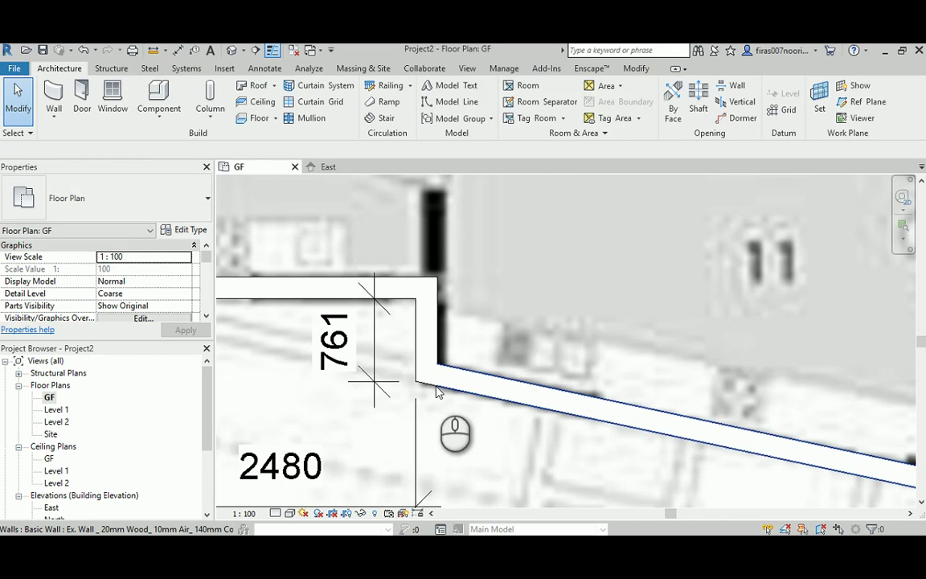
Examine how the slanted wall below room 11 joins the short walls at both of its ends.
left_click(438, 392)
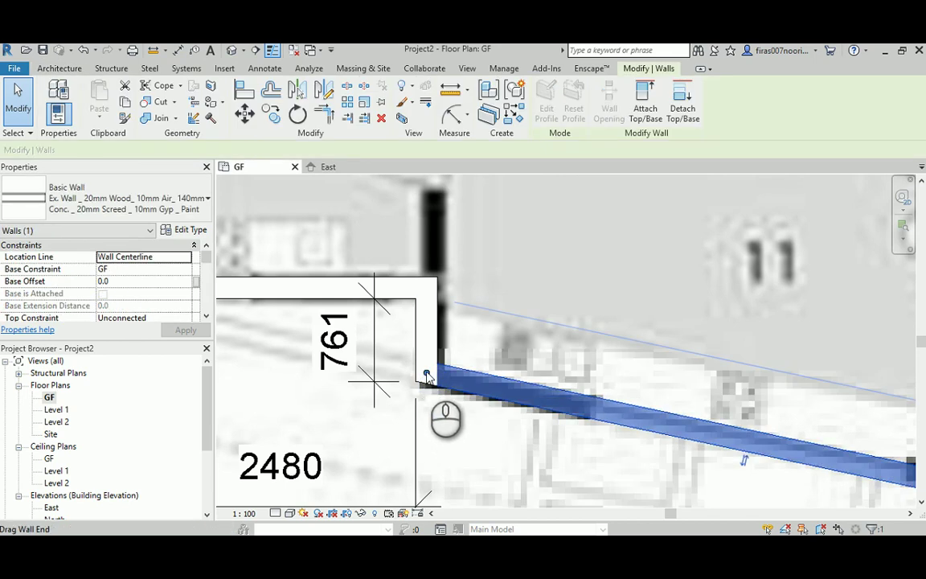
scroll(366, 356, "up", 3)
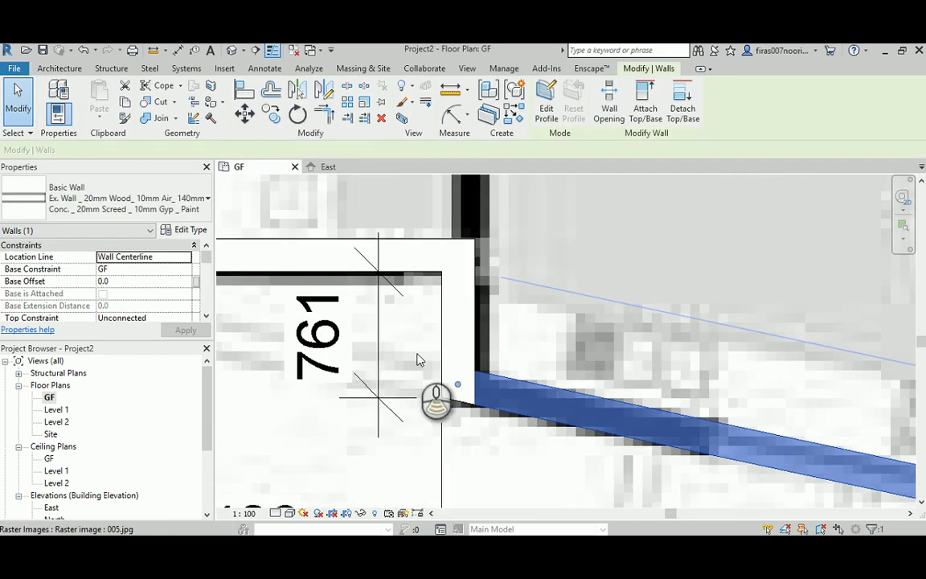
scroll(415, 357, "down", 4)
middle_click_drag(581, 404, 369, 341)
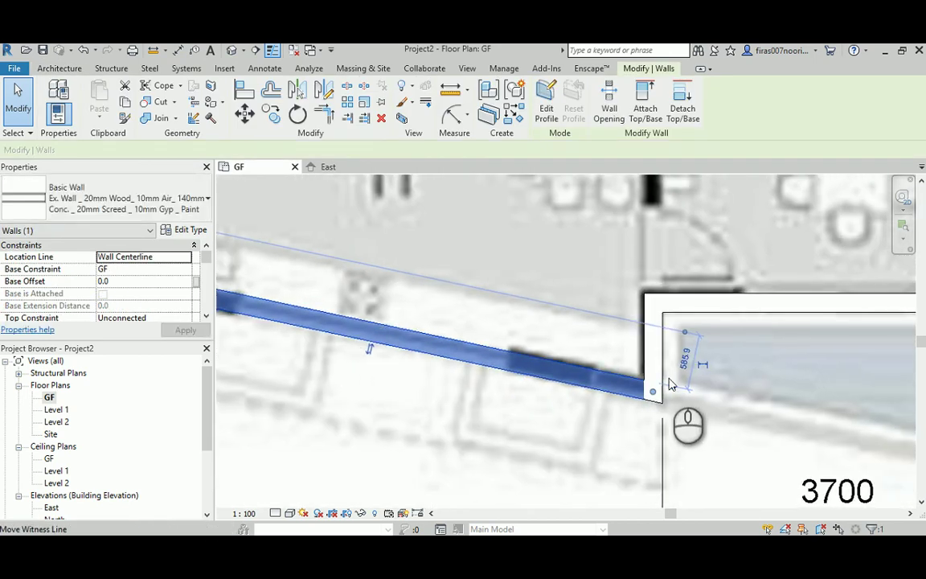
key("Escape")
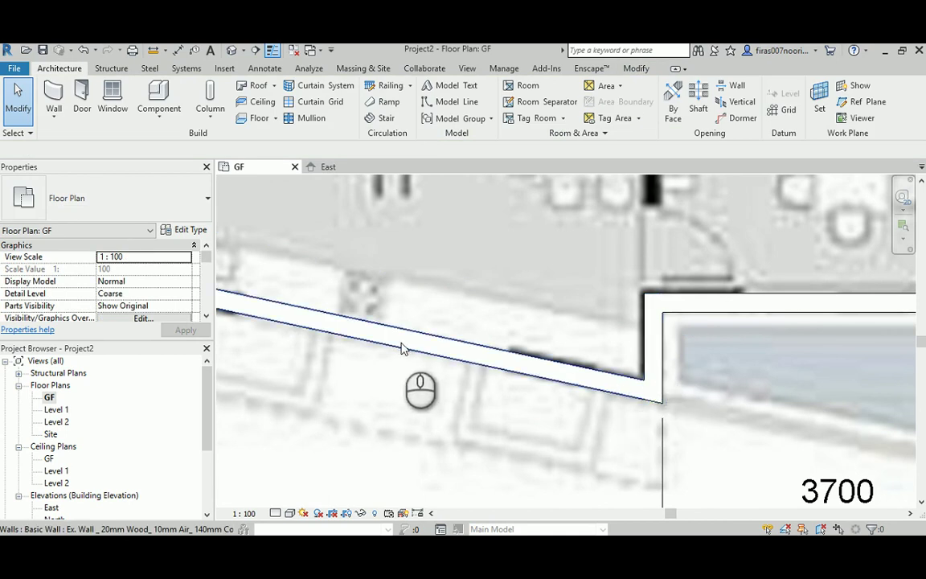
scroll(402, 348, "down", 2)
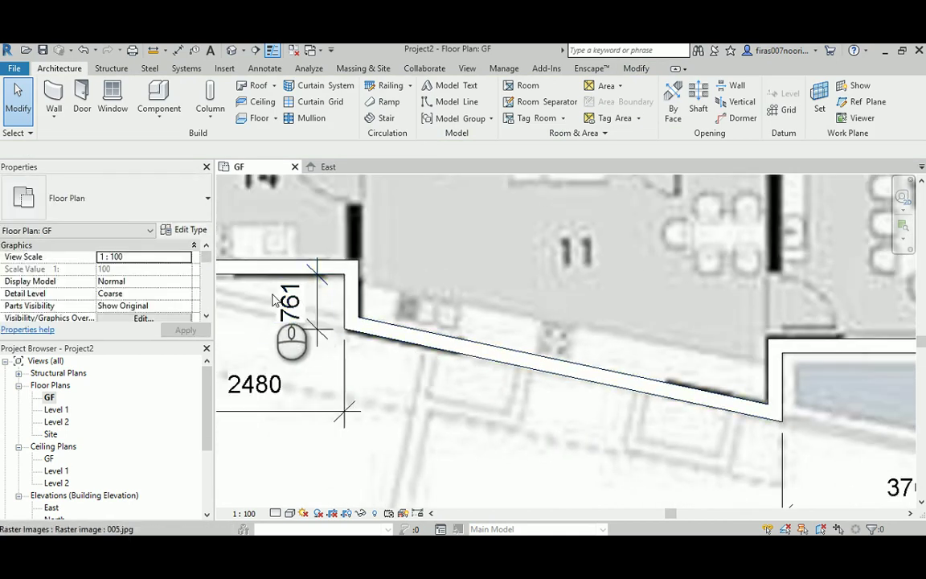
middle_click_drag(768, 402, 572, 393)
scroll(576, 368, "up", 1)
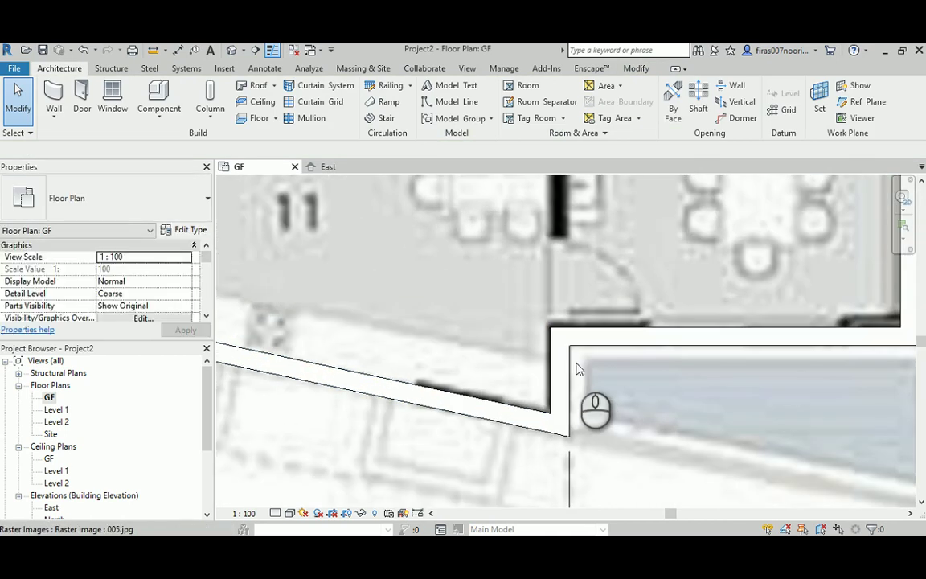
left_click(571, 364)
key("Escape")
middle_click_drag(316, 354, 566, 433)
scroll(566, 432, "down", 1)
scroll(519, 390, "down", 2)
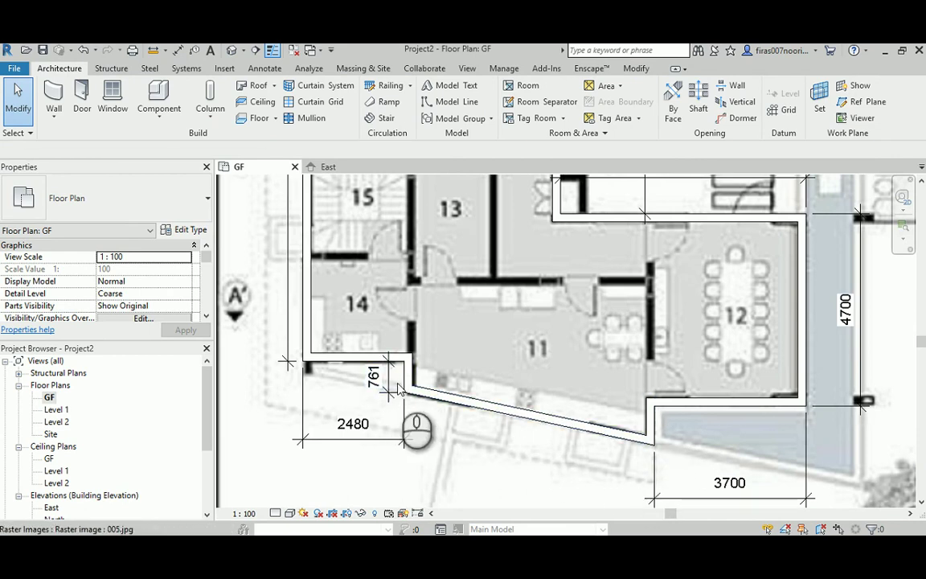
Dimension the horizontal distance from the short step wall to the short wall beside room 12, placing it below the slanted wall.
middle_click_drag(611, 462, 591, 434)
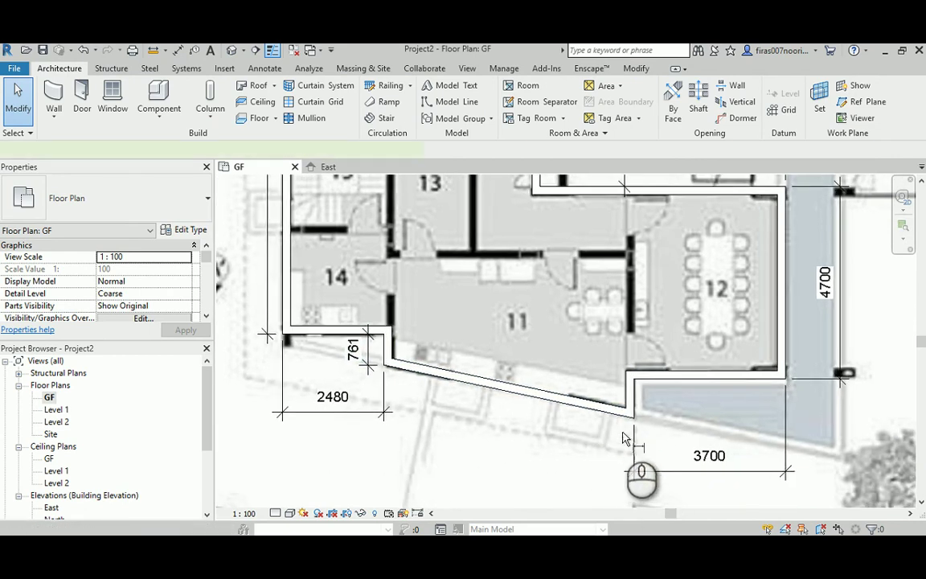
key("d")
key("i")
key("Escape")
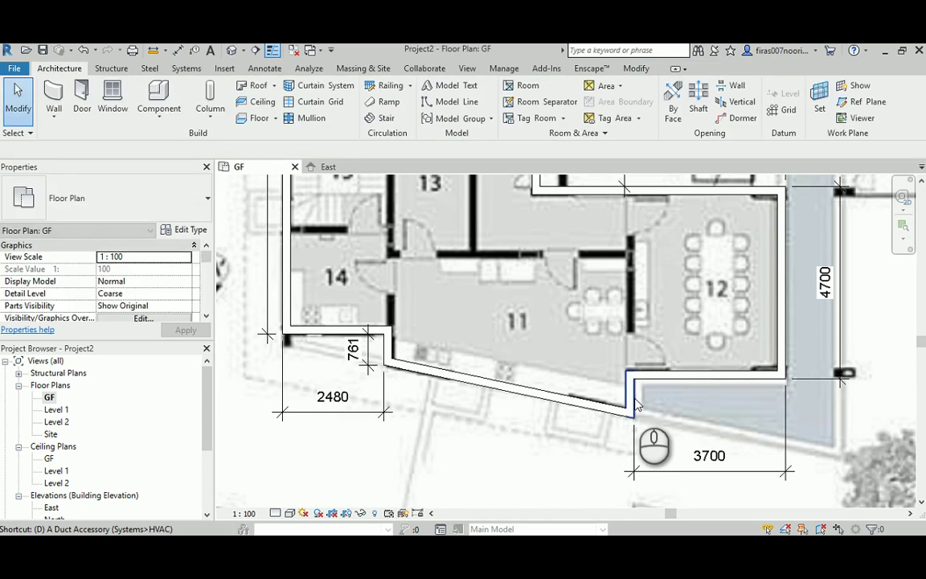
key("d")
key("i")
left_click(372, 352)
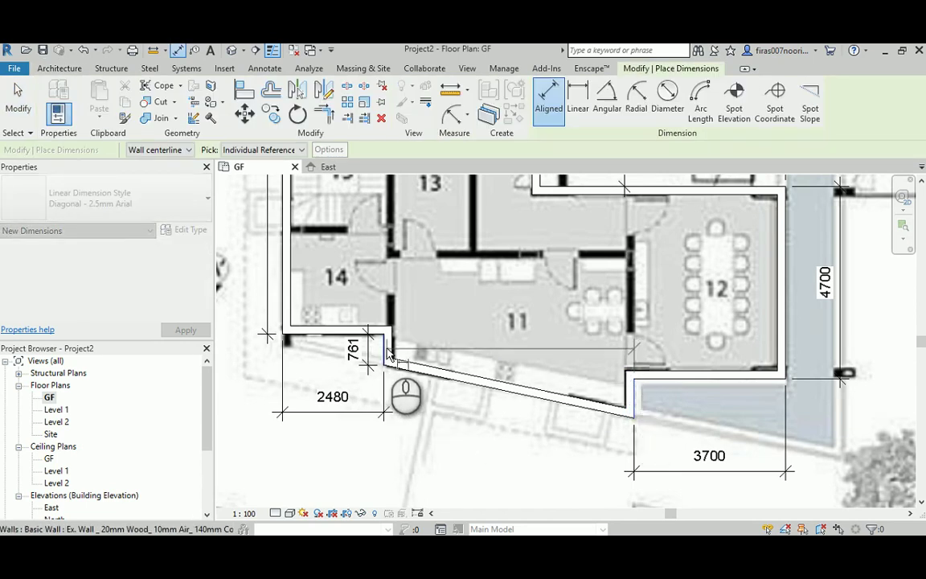
left_click(632, 400)
left_click(430, 449)
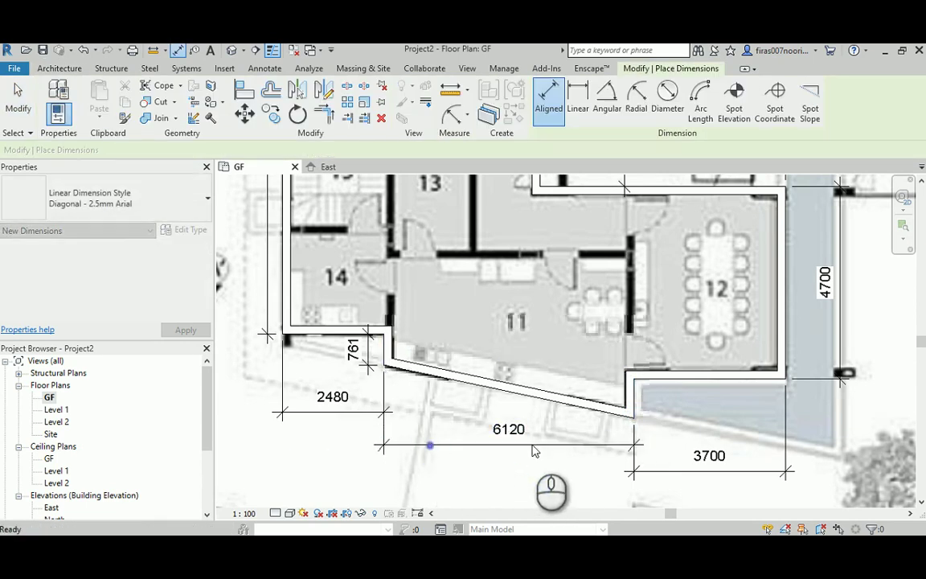
key("Escape")
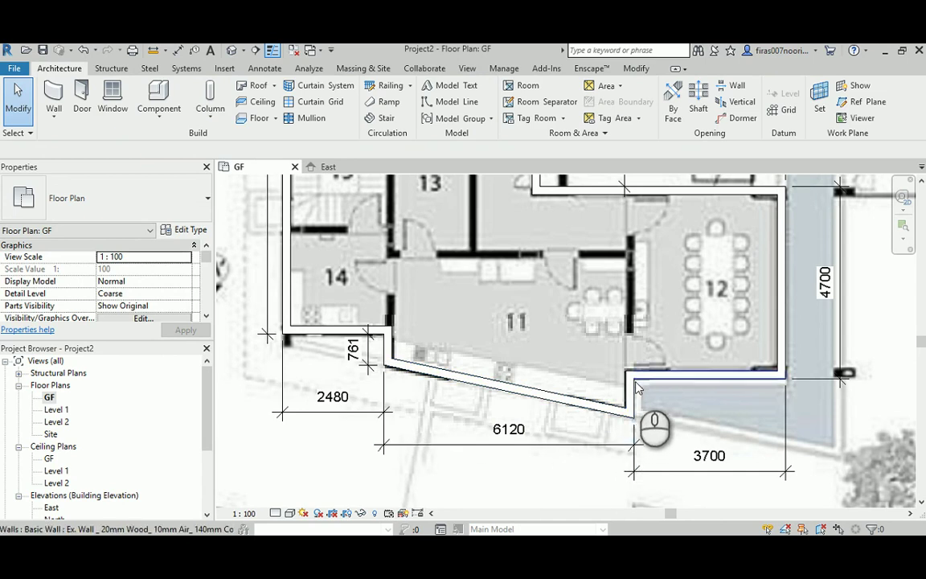
Set the floor plan view's detail level to Fine.
scroll(408, 344, "down", 1)
middle_click_drag(453, 336, 438, 471)
scroll(418, 393, "down", 1)
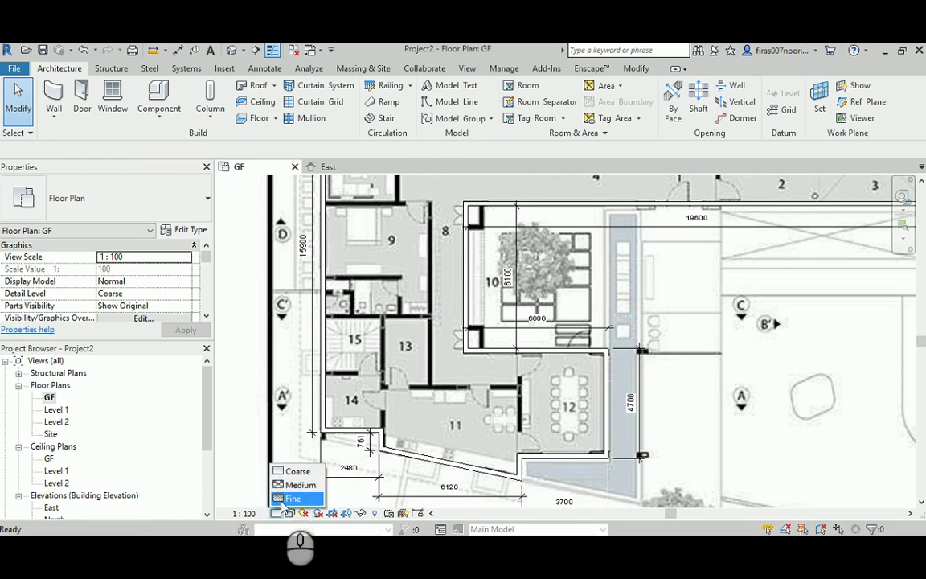
Examine the material layers and corner joins of the exterior wall from room 5 past the 900 step to room 3.
scroll(341, 246, "up", 1)
middle_click_drag(346, 259, 334, 461)
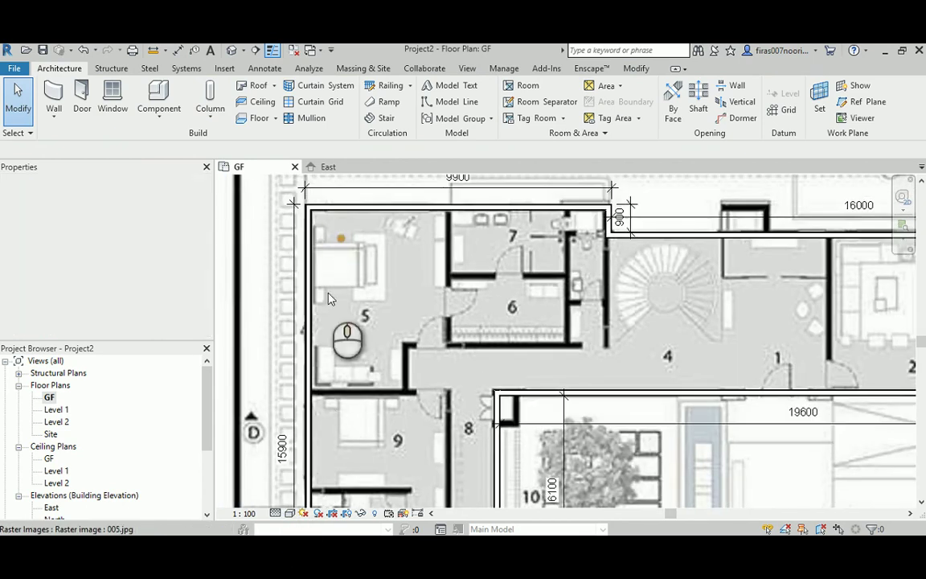
scroll(317, 196, "up", 1)
scroll(307, 218, "up", 4)
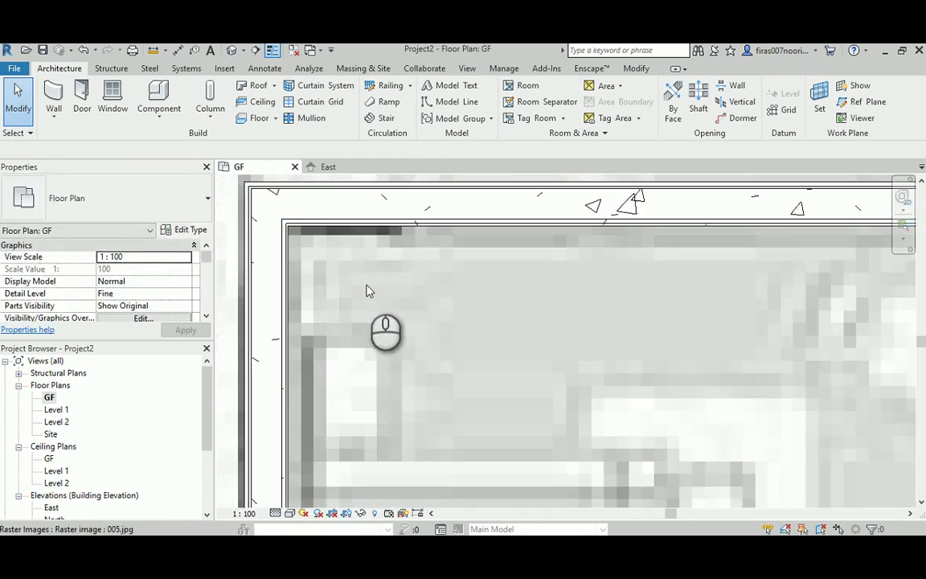
scroll(292, 283, "down", 3)
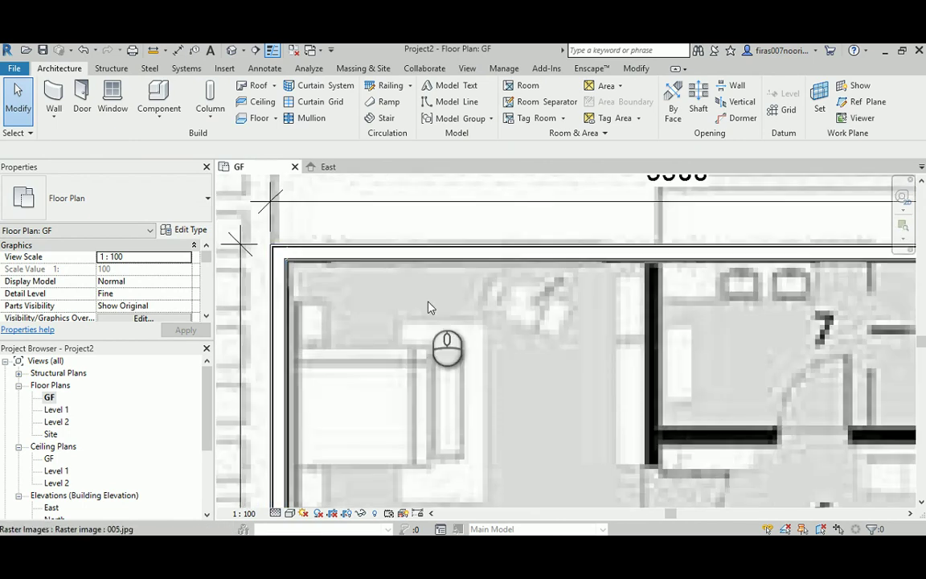
middle_click_drag(712, 333, 215, 299)
scroll(496, 290, "up", 2)
middle_click_drag(496, 290, 279, 403)
scroll(362, 260, "up", 3)
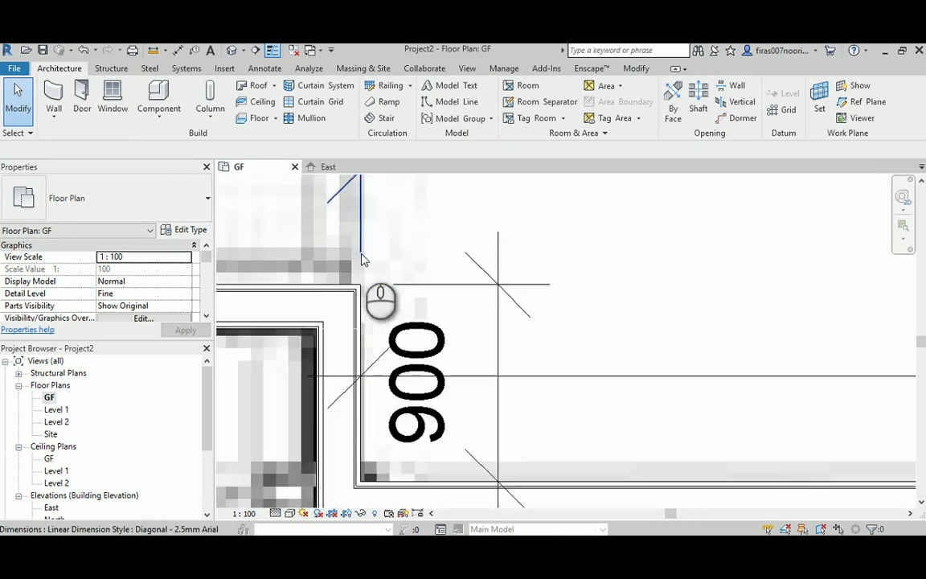
middle_click_drag(587, 377, 229, 249)
scroll(231, 254, "down", 2)
middle_click_drag(535, 320, 213, 274)
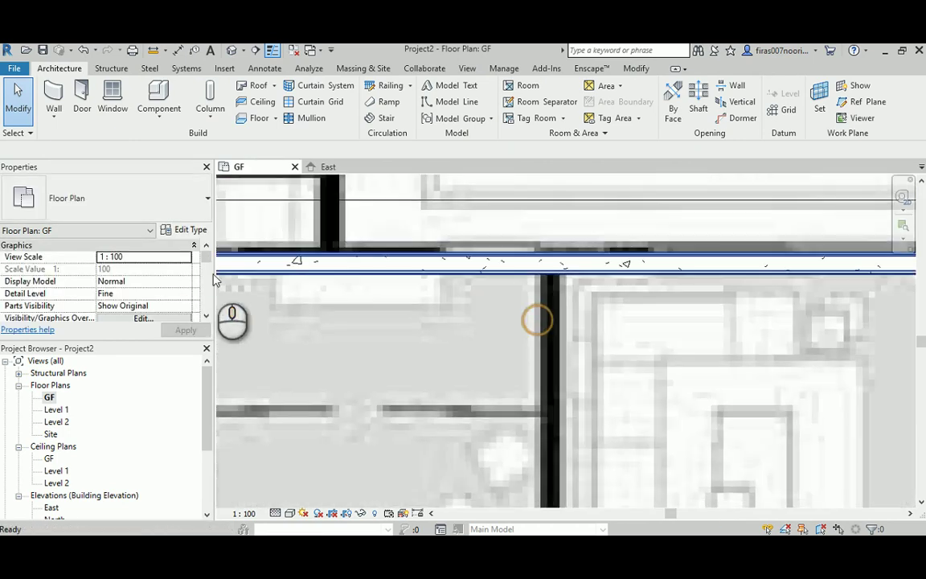
middle_click_drag(701, 342, 230, 322)
middle_click_drag(695, 328, 225, 346)
middle_click_drag(402, 380, 426, 211)
middle_click_drag(449, 374, 555, 252)
scroll(578, 252, "up", 2)
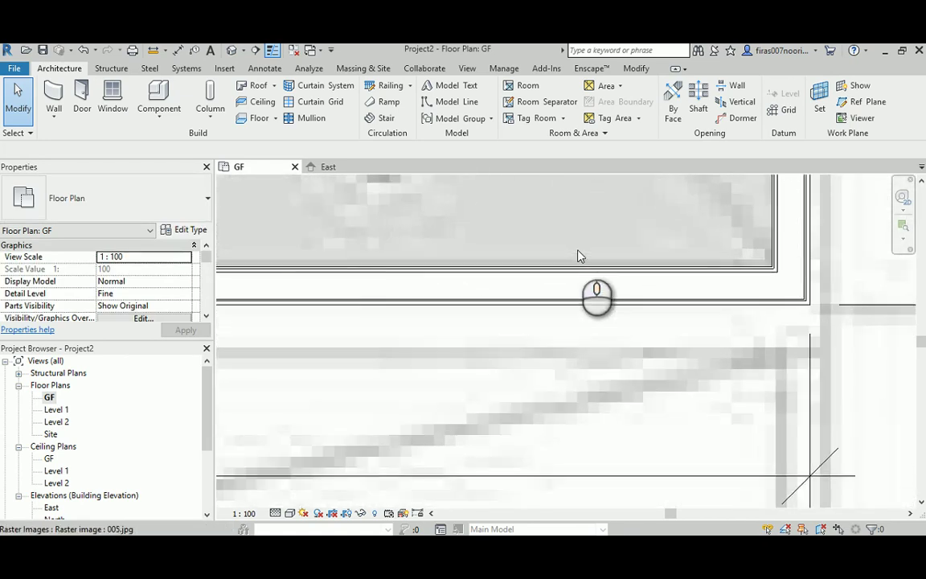
Examine the wall layers and corner joins along the courtyard walls around room 10 and around room 12.
scroll(578, 252, "down", 1)
scroll(578, 252, "down", 2)
middle_click_drag(319, 281, 708, 292)
middle_click_drag(382, 304, 729, 317)
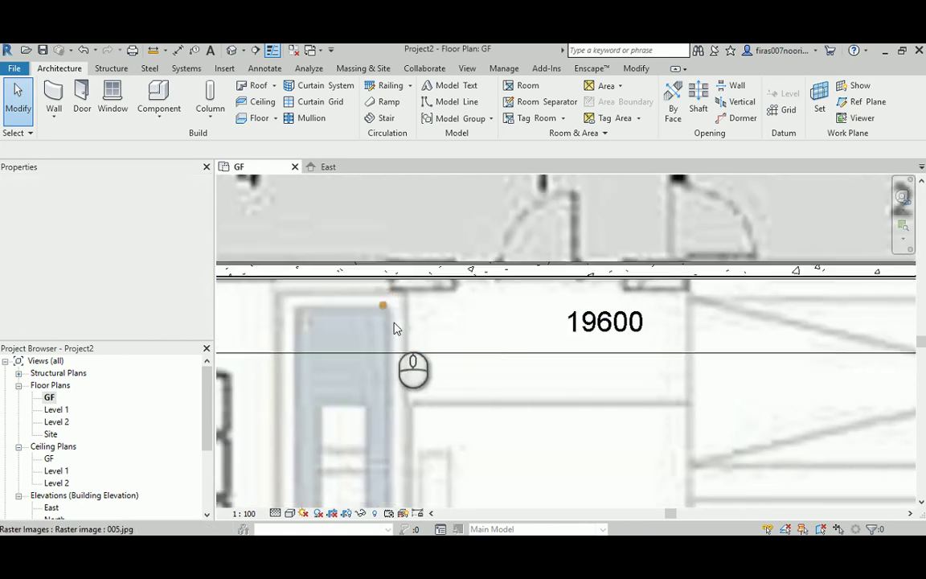
middle_click_drag(391, 323, 900, 274)
middle_click_drag(336, 293, 700, 292)
scroll(799, 278, "up", 5)
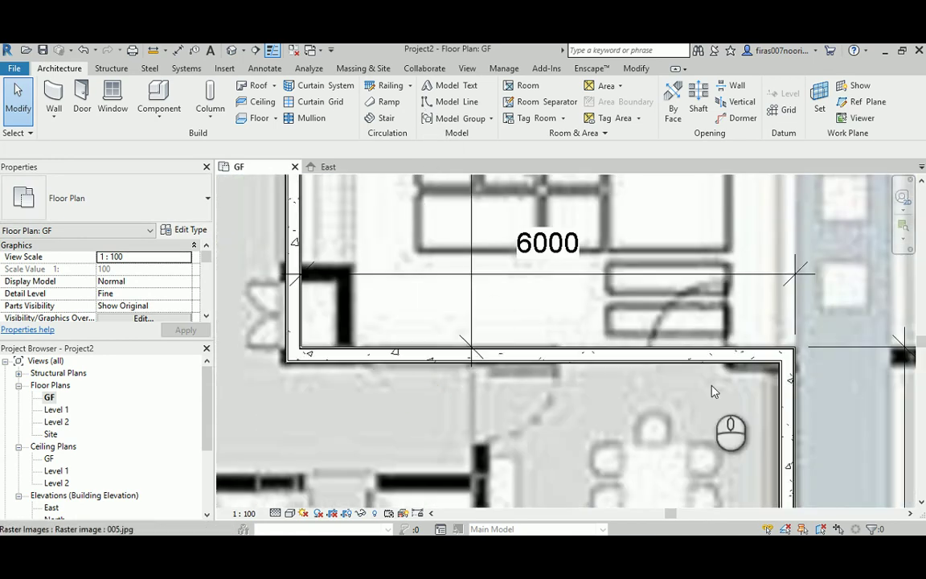
scroll(724, 378, "up", 4)
scroll(767, 341, "down", 4)
middle_click_drag(593, 424, 500, 175)
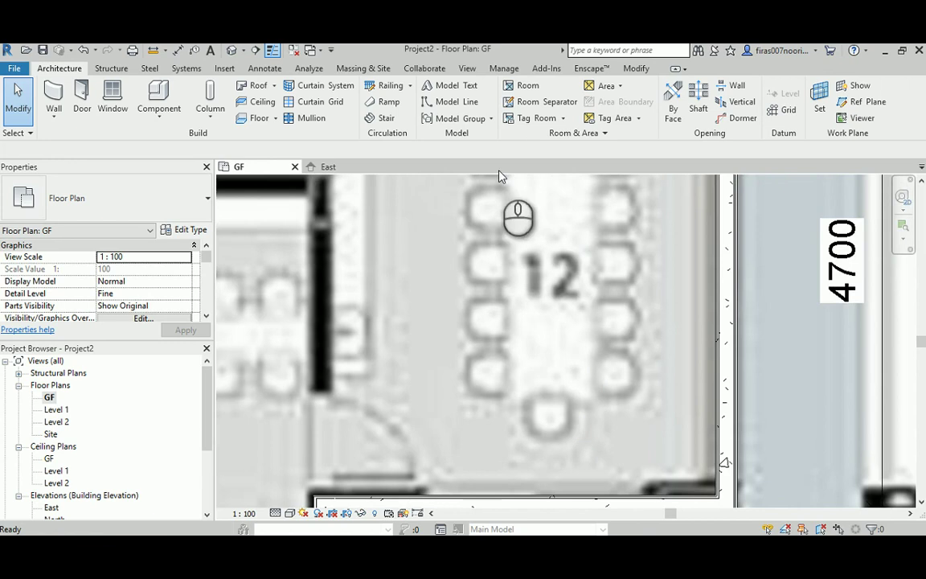
middle_click_drag(456, 267, 672, 174)
scroll(645, 229, "down", 2)
scroll(546, 256, "down", 2)
middle_click_drag(446, 212, 450, 354)
scroll(448, 354, "down", 2)
middle_click_drag(440, 213, 425, 347)
scroll(426, 310, "down", 1)
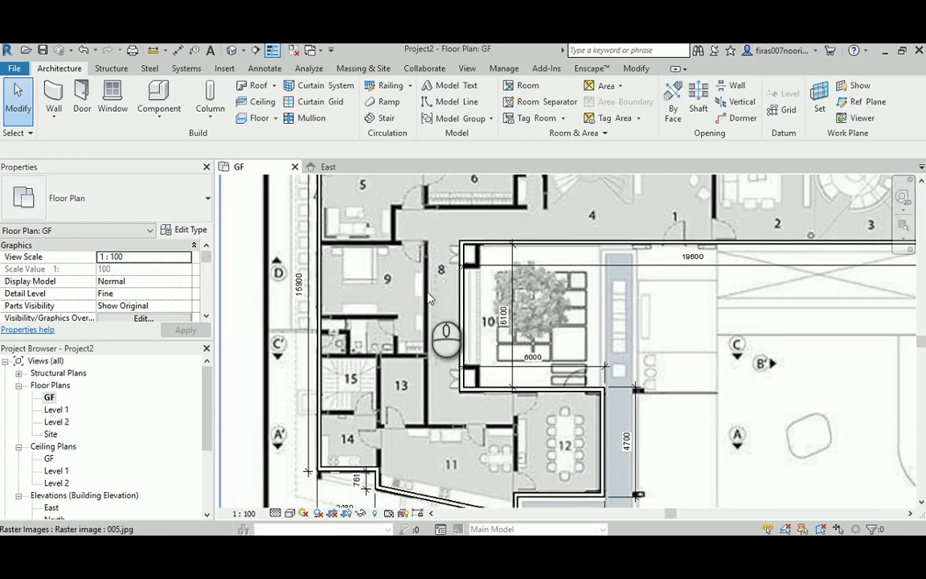
Turn on shadows in the floor plan view with the whole villa in sight.
scroll(426, 293, "down", 2)
middle_click_drag(416, 245, 393, 290)
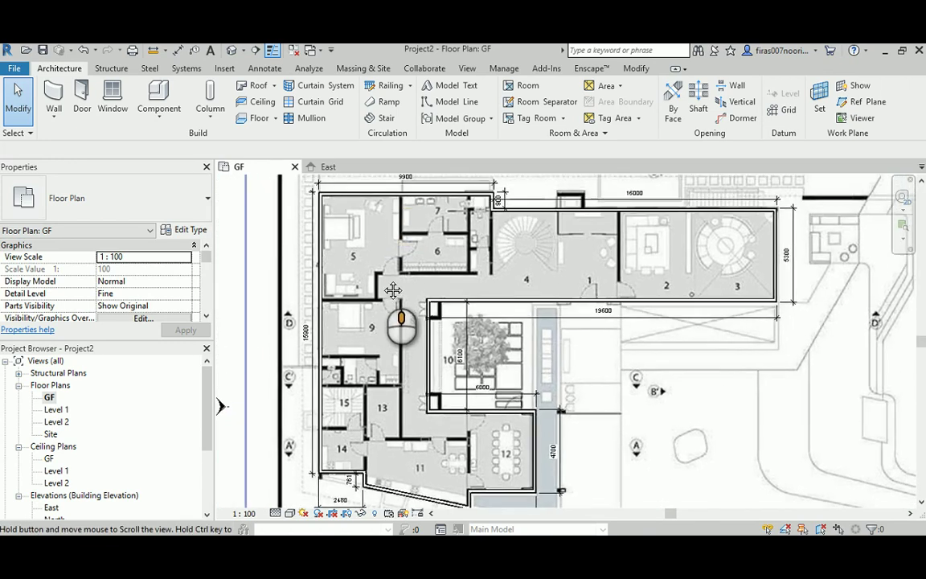
scroll(393, 290, "down", 2)
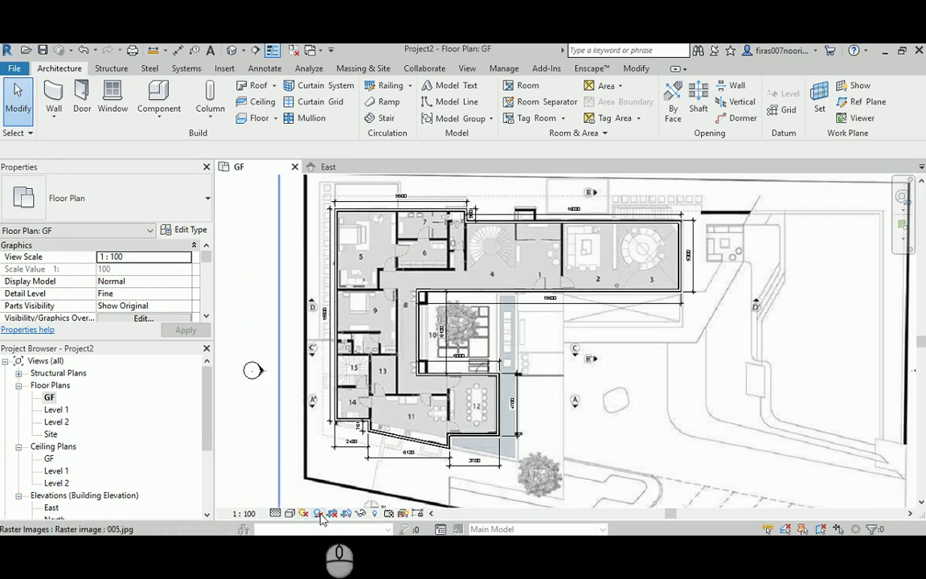
left_click(319, 513)
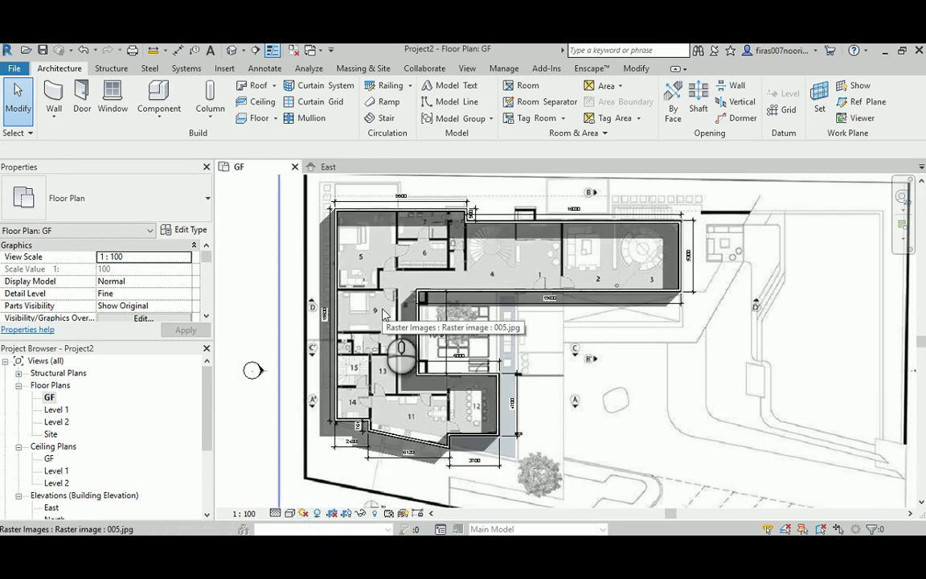